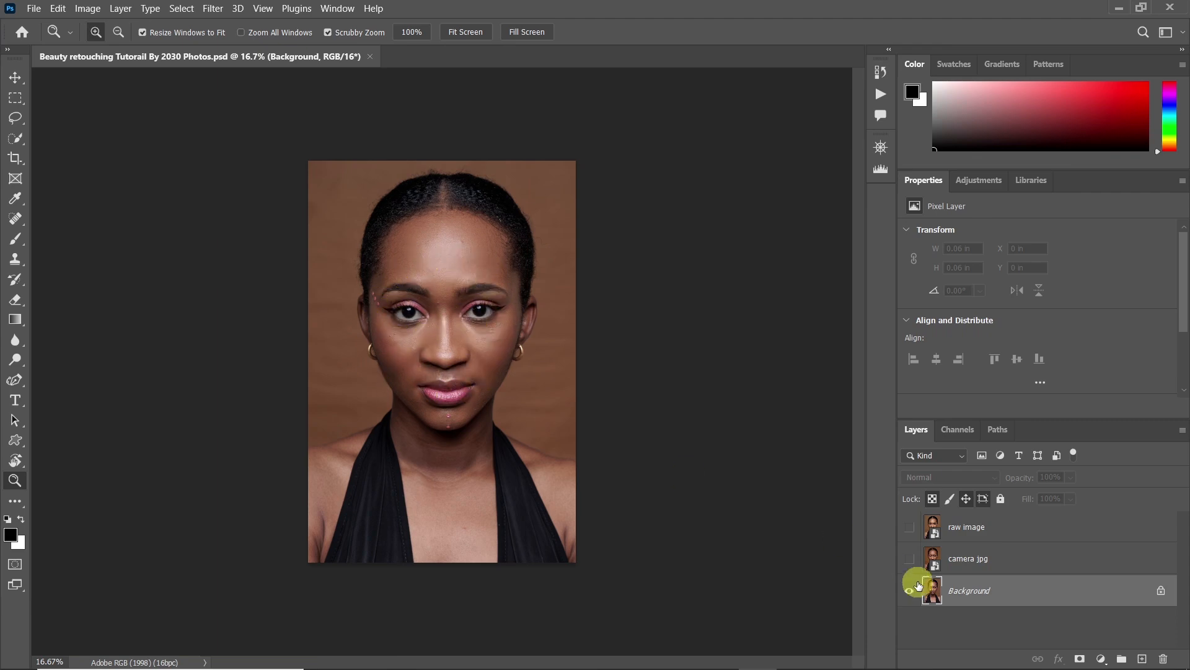
Show the camera jpg and raw image layers, and convert the Background into a layer named Raw image processing
left_click(912, 561)
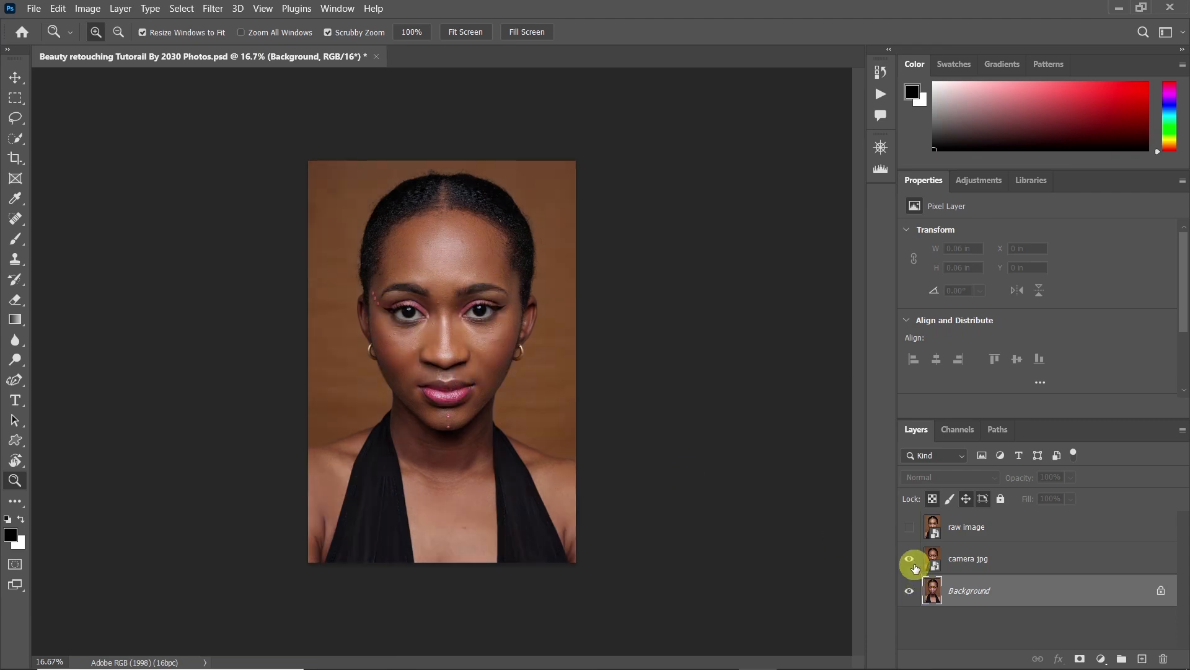
left_click(909, 530)
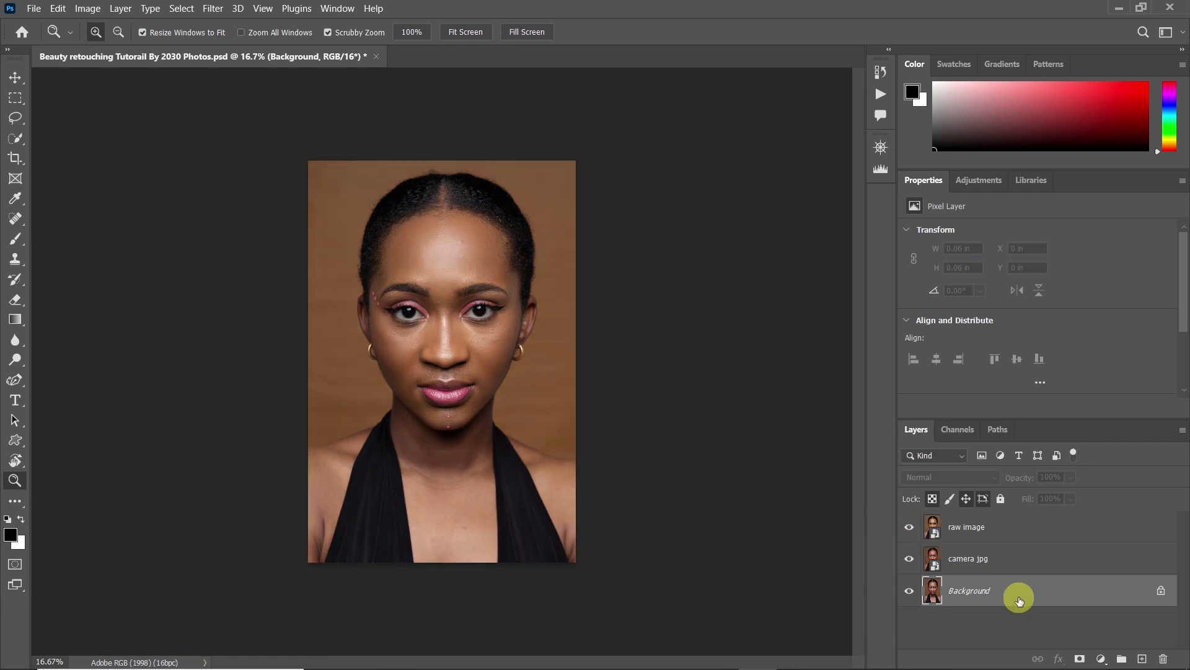
right_click(1019, 600)
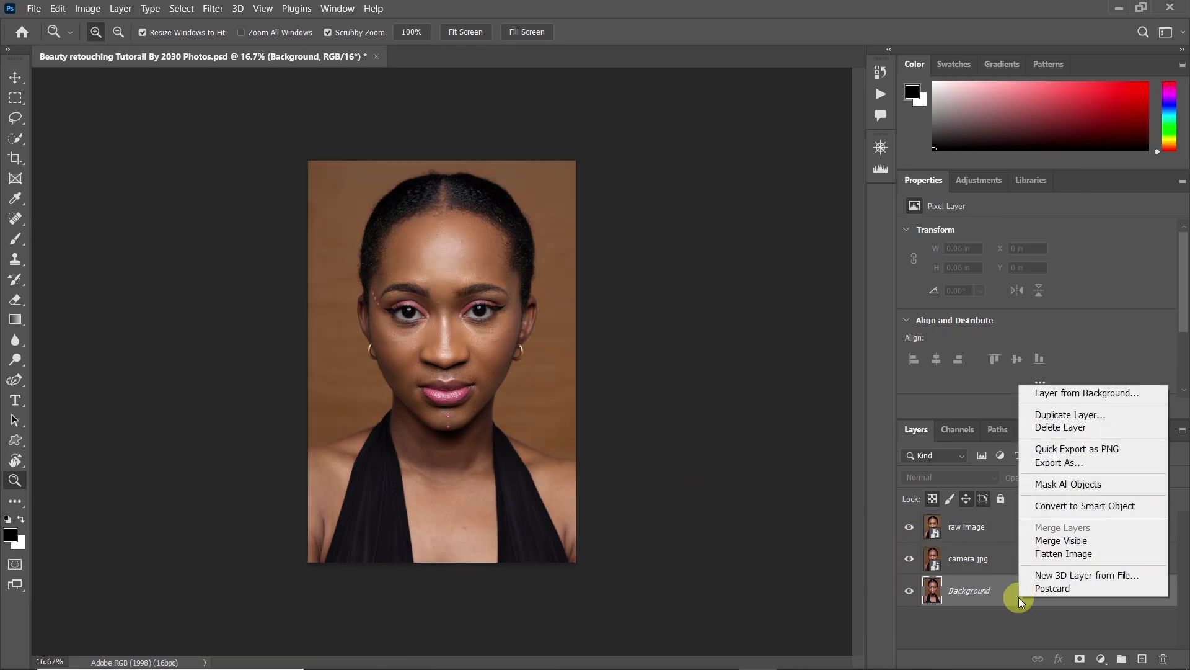
left_click(1091, 397)
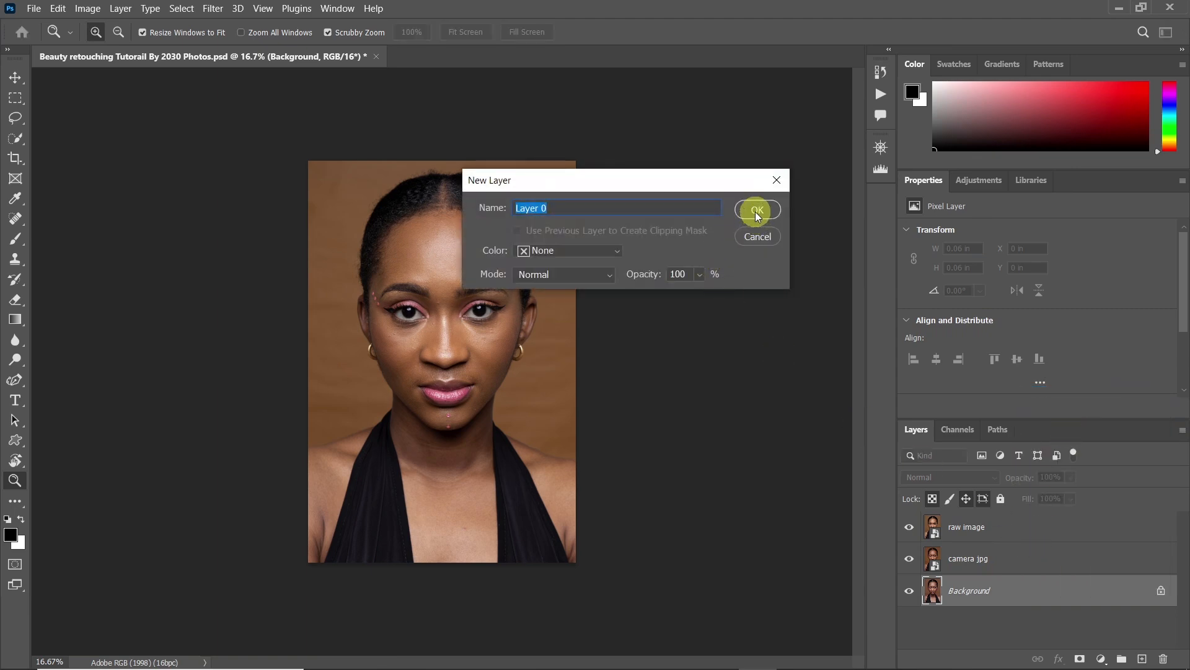
type("Raw image processing")
left_click(757, 211)
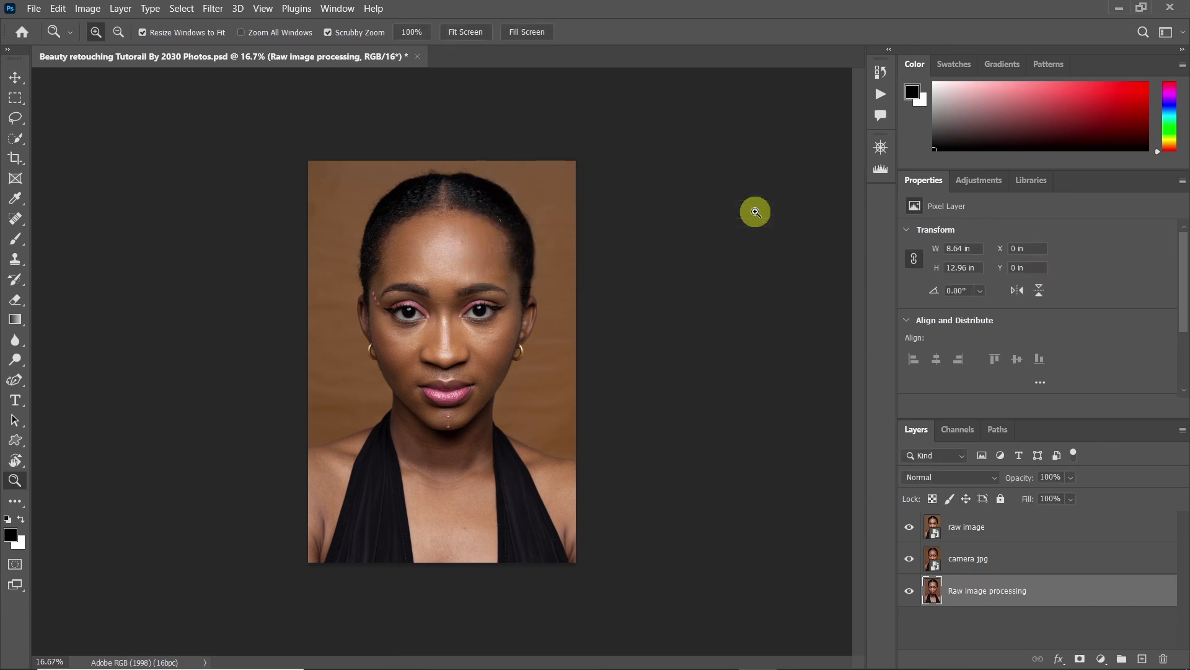
Reorder the layers so Raw image processing is above camera jpg and raw image is at the bottom of the stack
left_click_drag(977, 589, 978, 515)
left_click_drag(987, 560, 973, 617)
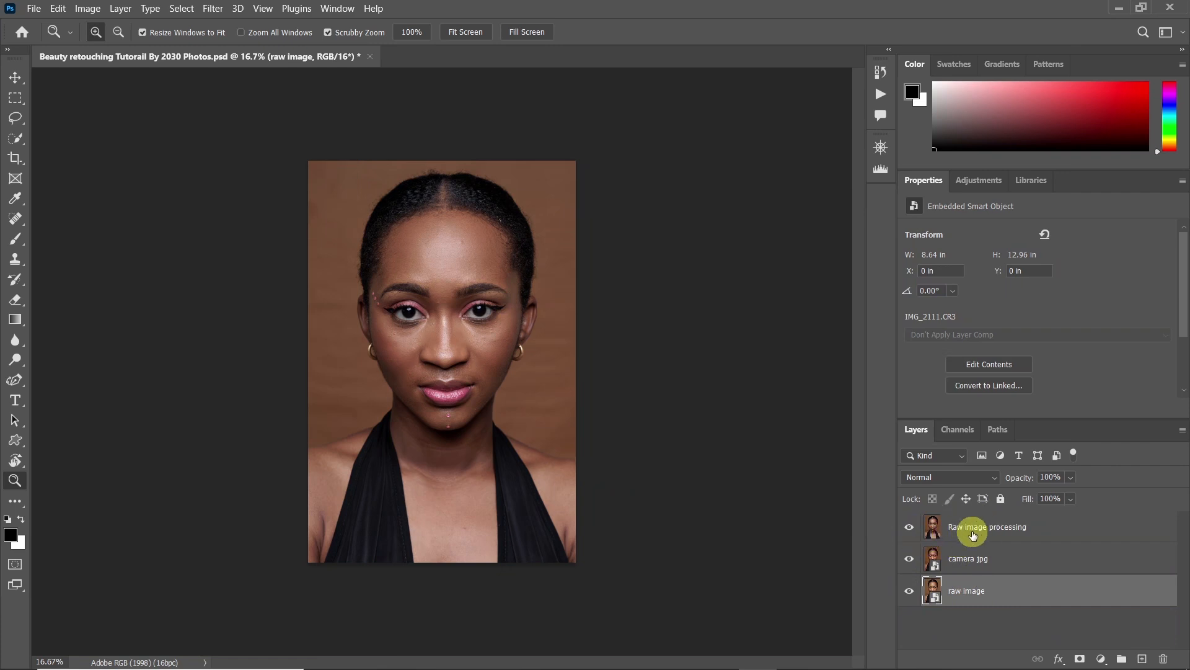
Compare the three photo versions by temporarily hiding the upper layers, and examine the skin and hairline up close
left_click(910, 528)
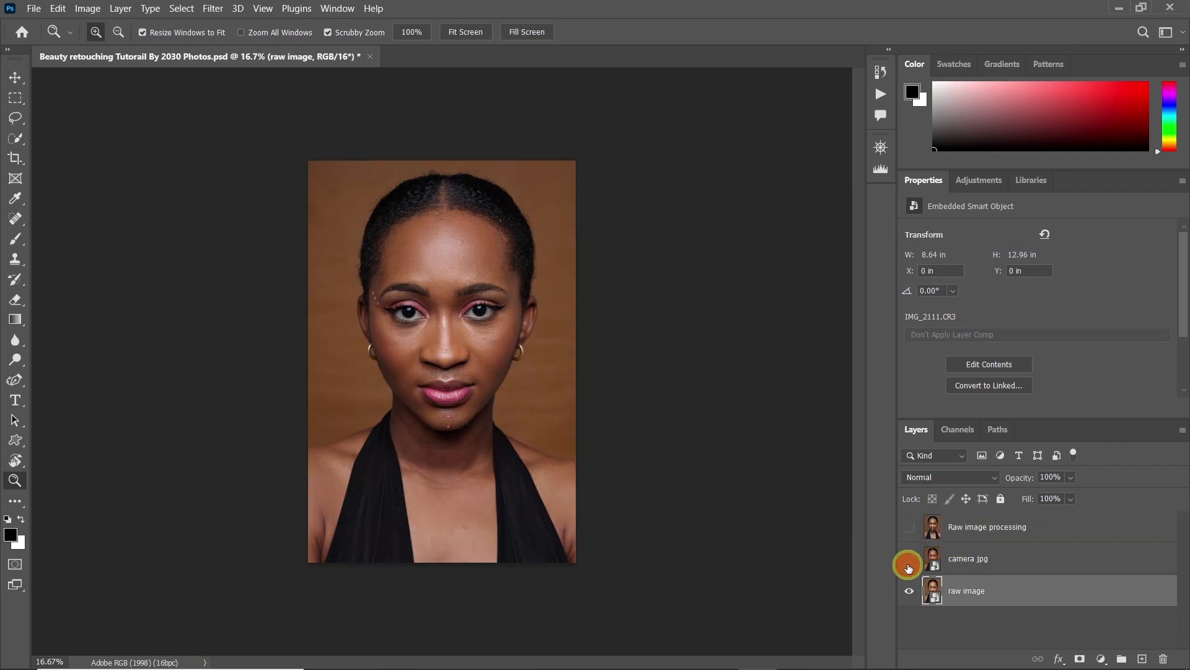
left_click(909, 560)
left_click(909, 558)
left_click(909, 527)
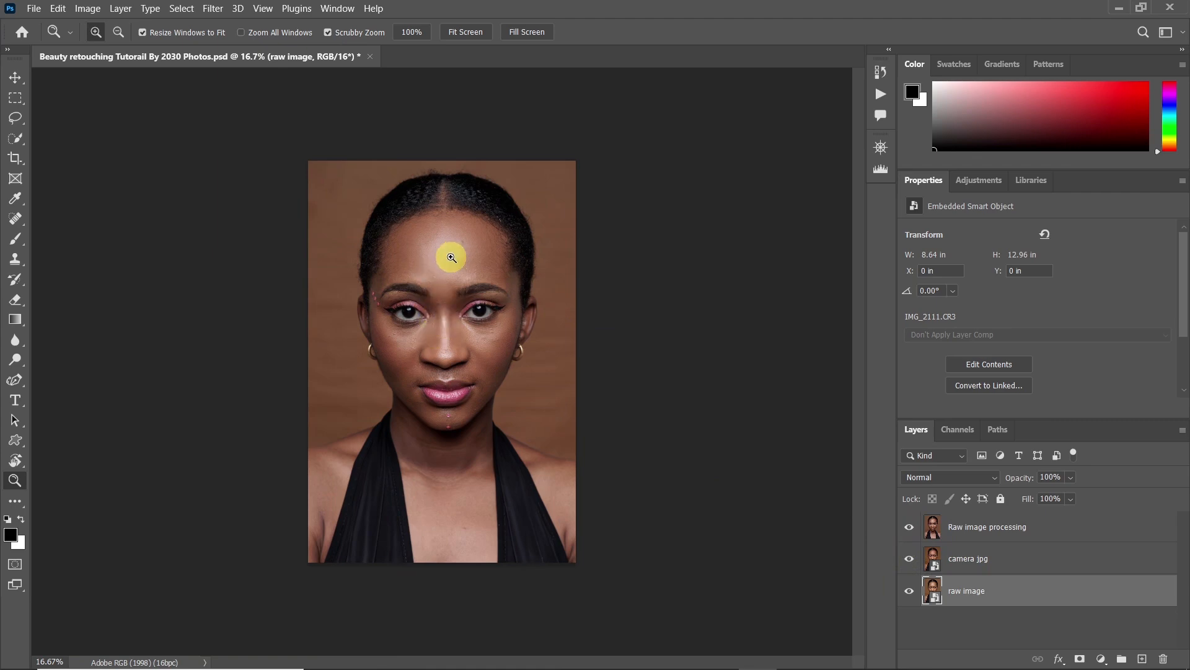
left_click_drag(403, 281, 481, 276)
left_click_drag(509, 191, 429, 346)
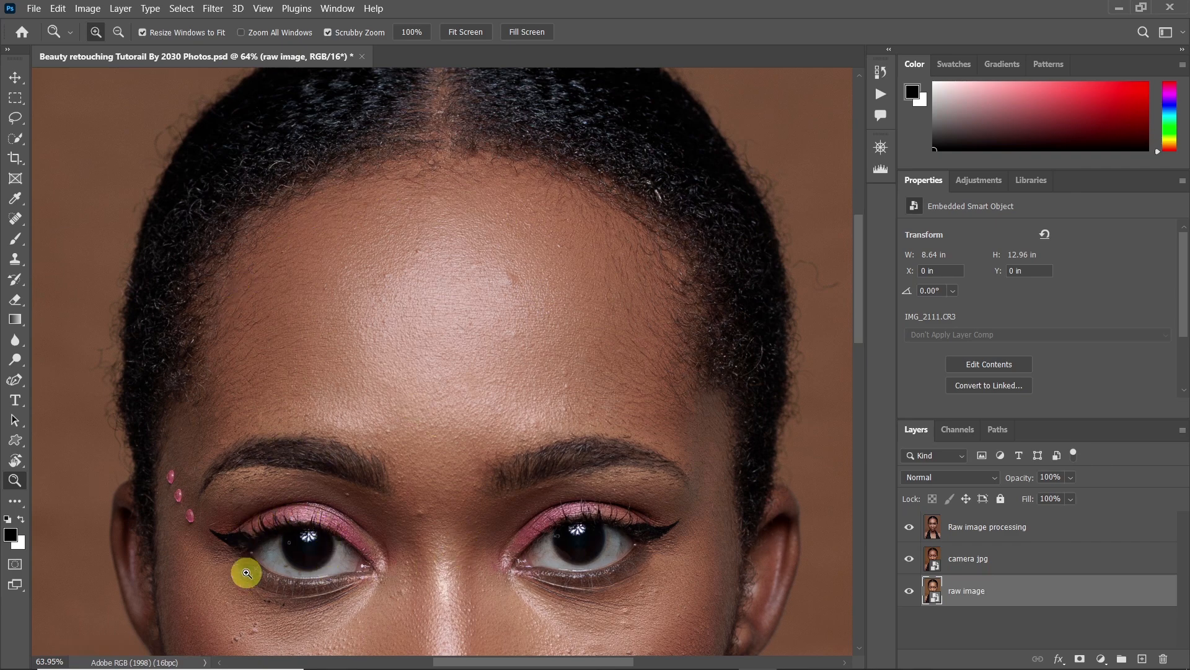
left_click_drag(385, 234, 316, 255)
left_click_drag(405, 326, 438, 322)
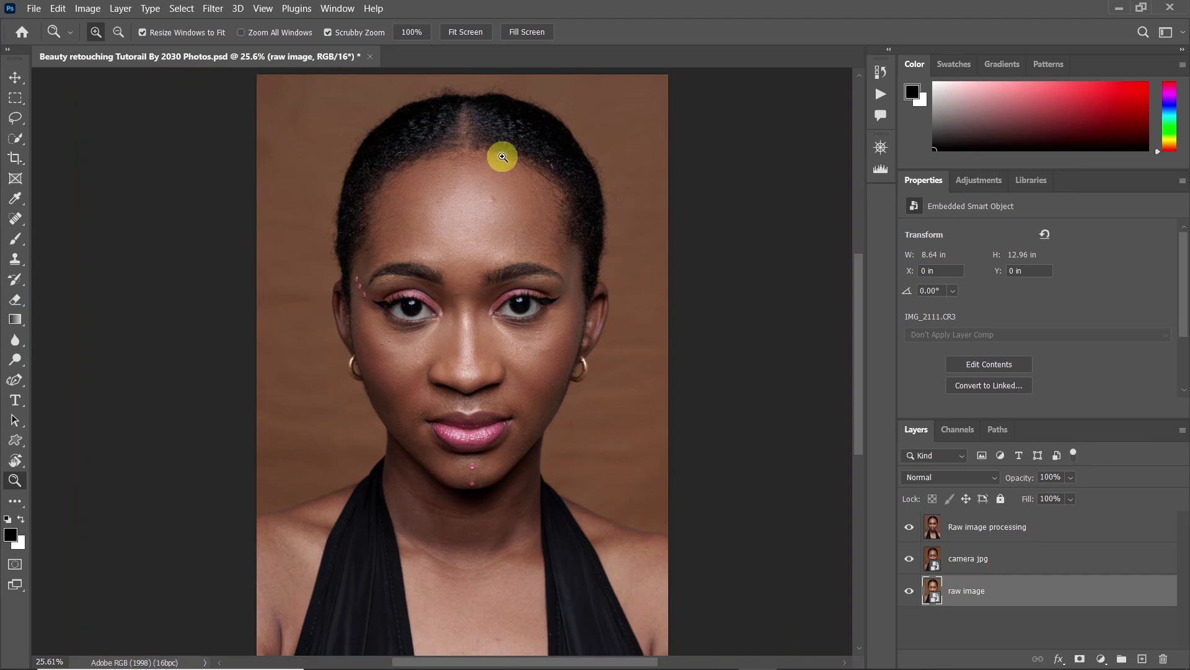
left_click_drag(484, 190, 507, 198)
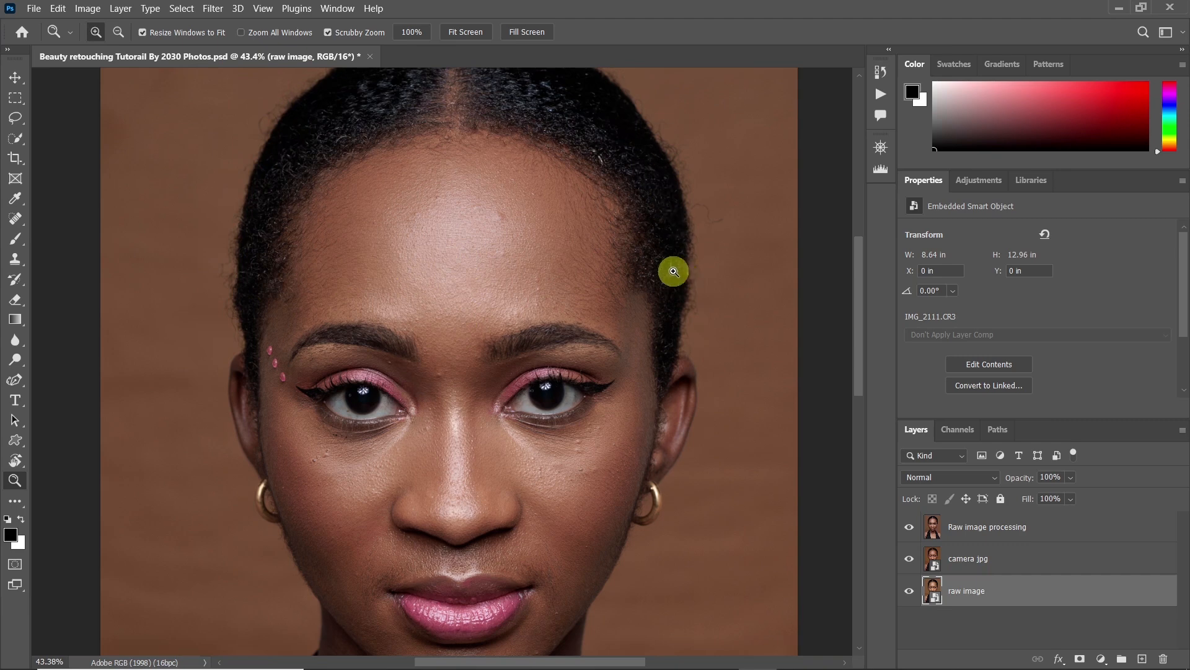
left_click_drag(486, 199, 465, 237)
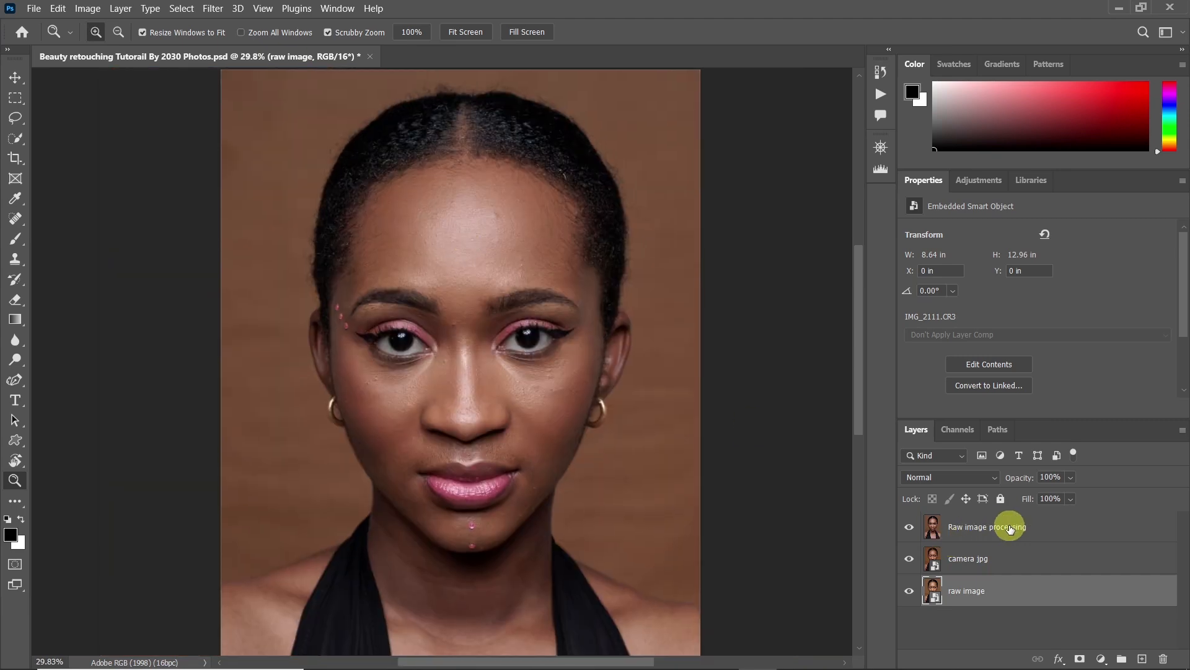
Duplicate the Raw image processing layer and name the copy Healing base
left_click(1021, 532)
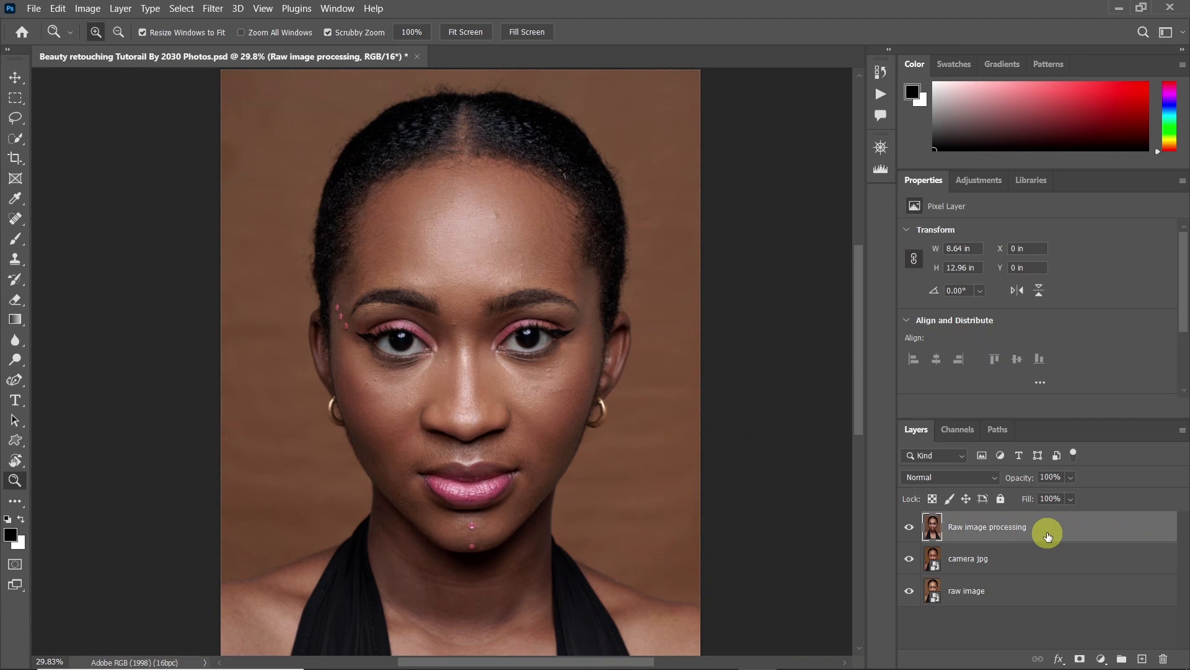
key("ctrl+j")
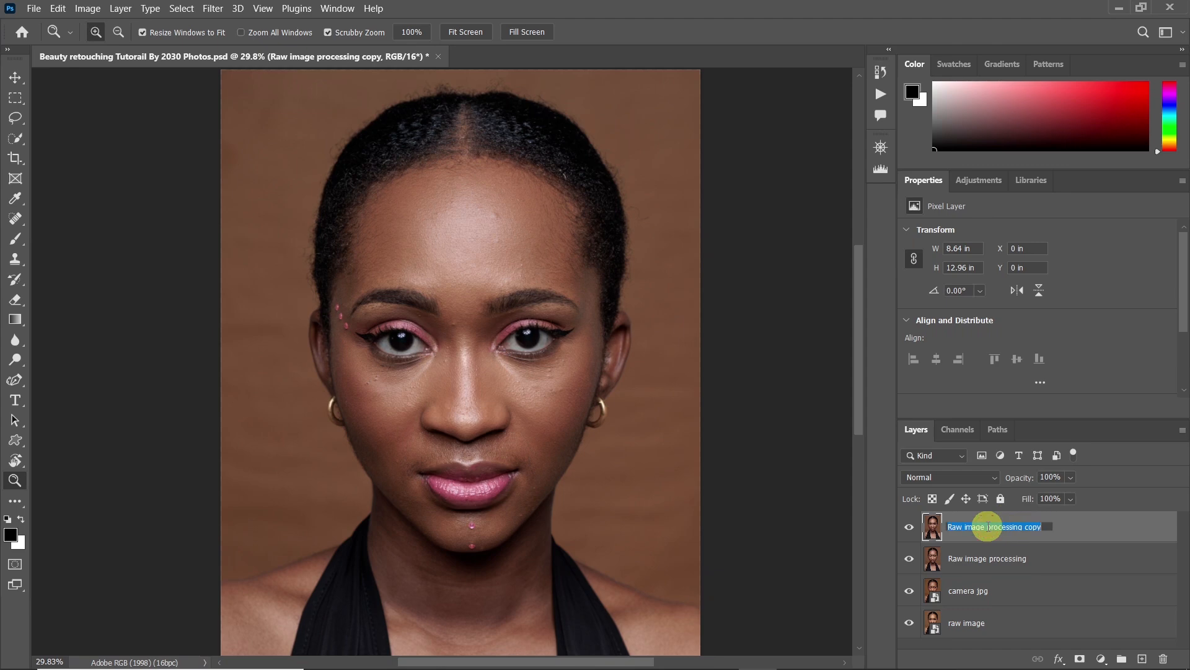
type("Healing base")
key("Return")
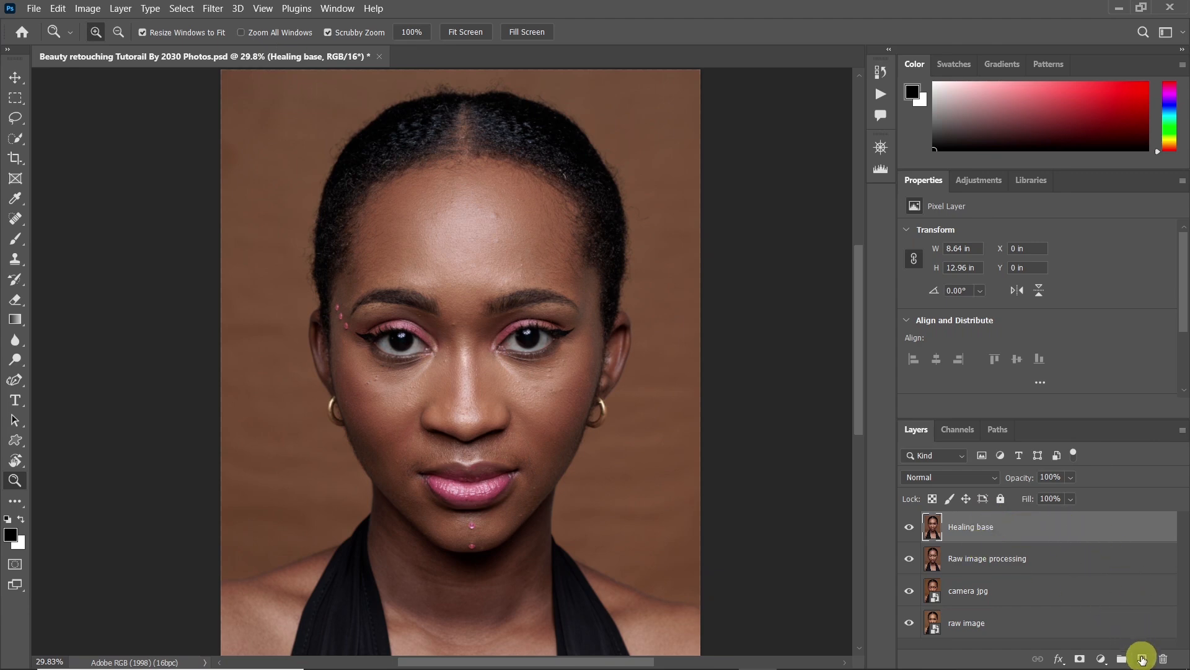
Add three empty layers above Healing base and name the lowest one Skin healing
left_click(1143, 659)
left_click(1143, 658)
left_click(1142, 659)
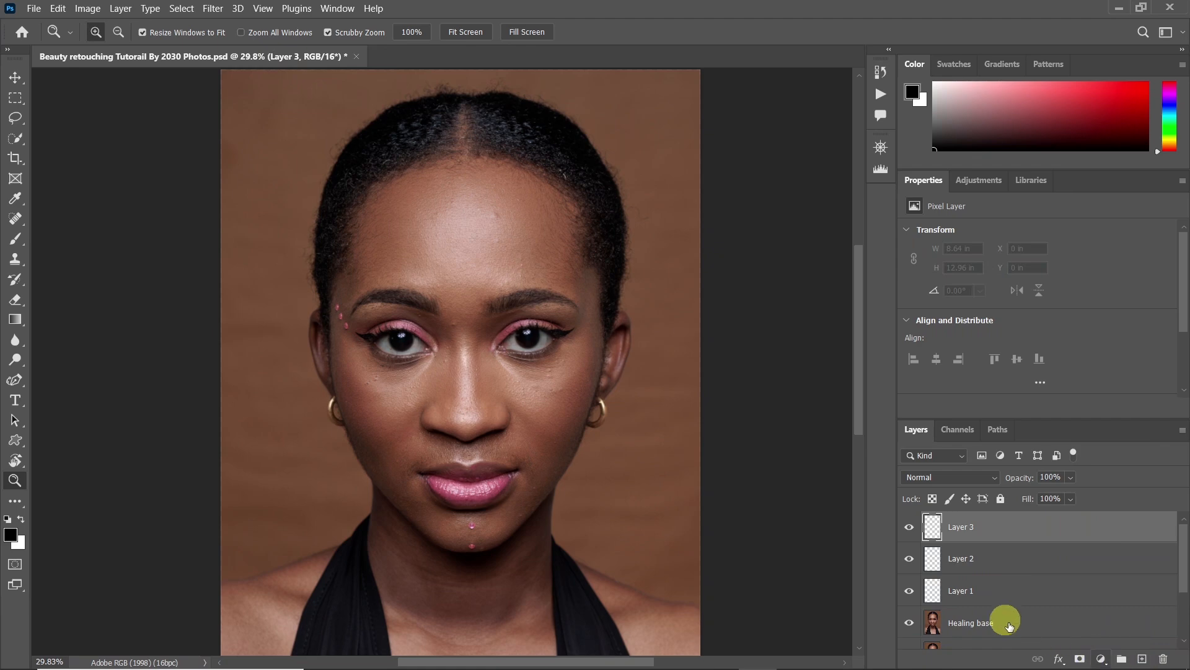
double_click(967, 590)
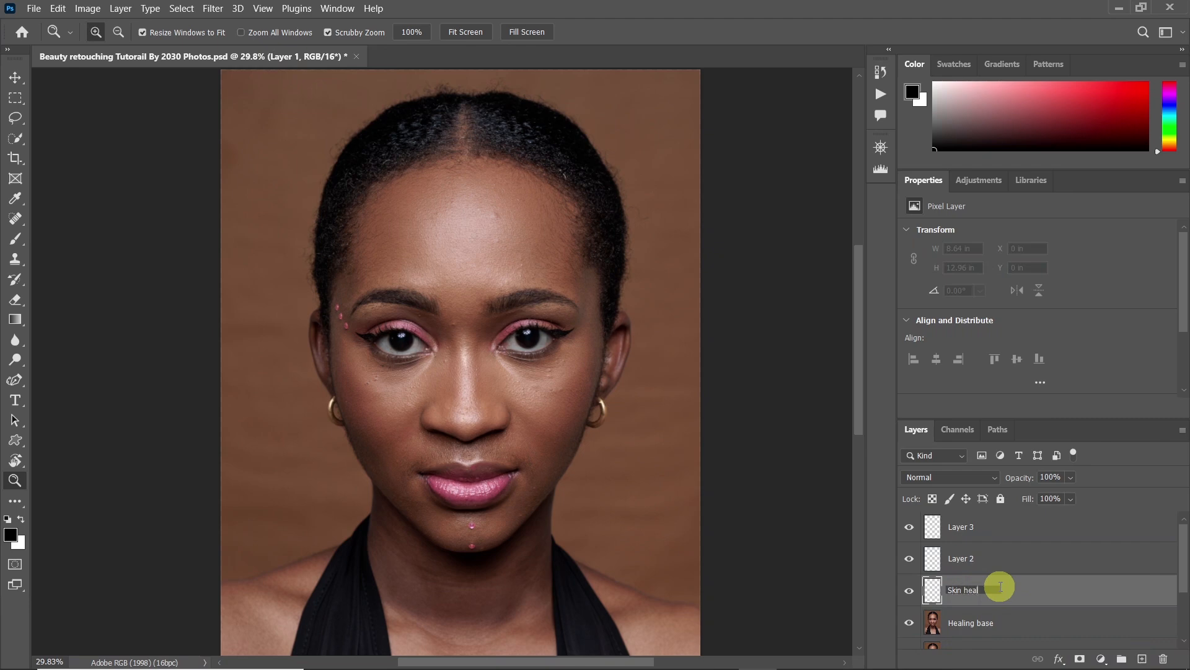
type("Skin healing")
key("Return")
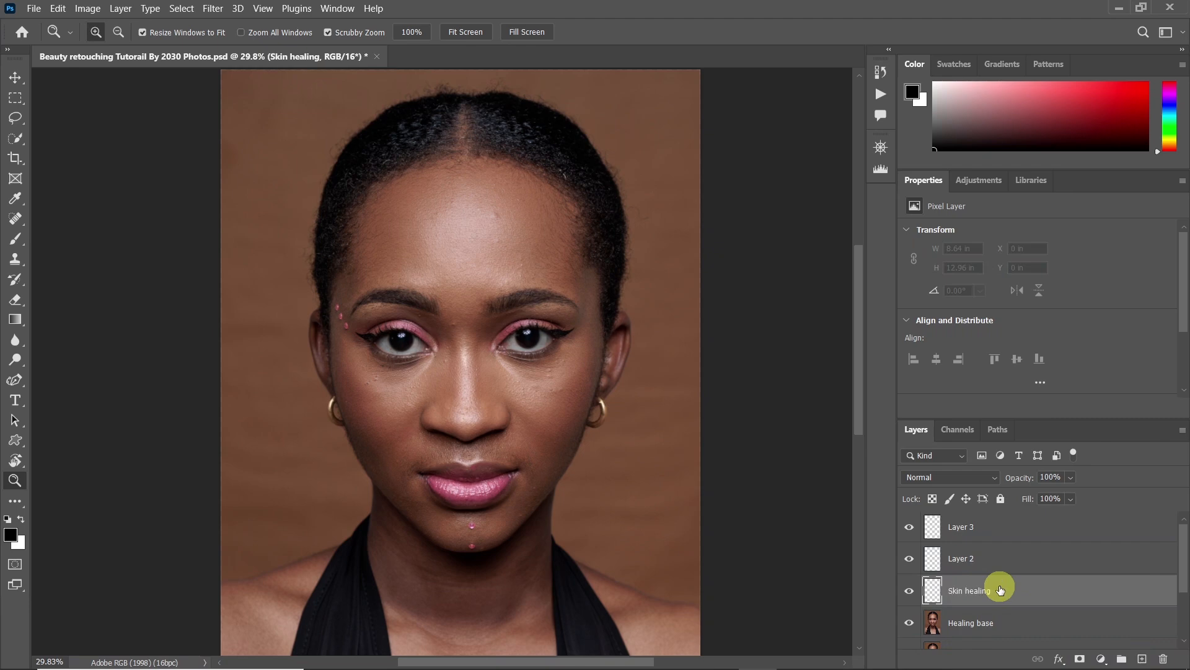
Rename Layer 2 as Eye Healing and Layer 3 as Hair Healing
double_click(969, 558)
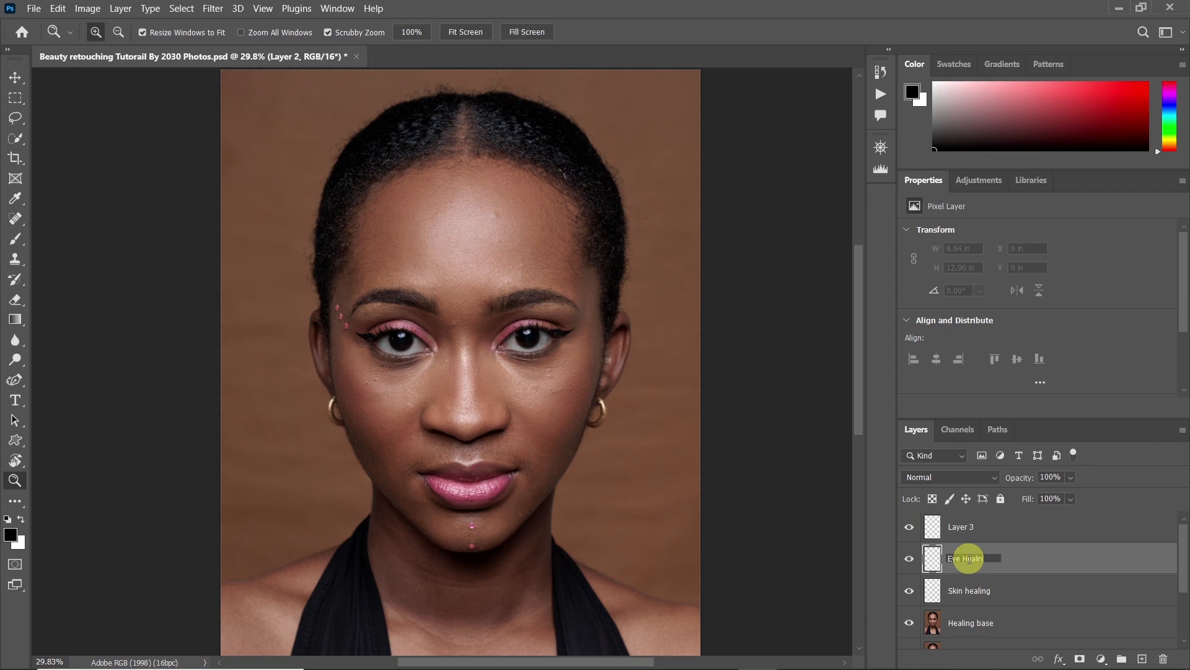
type("Eye Healing")
key("Return")
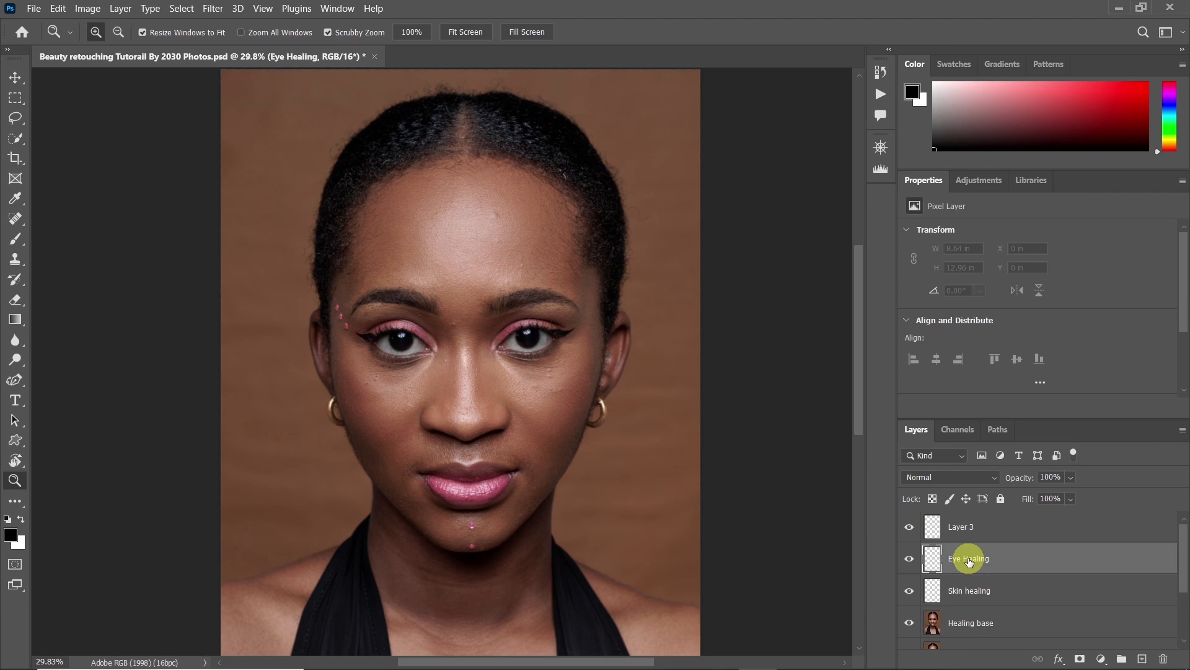
double_click(961, 527)
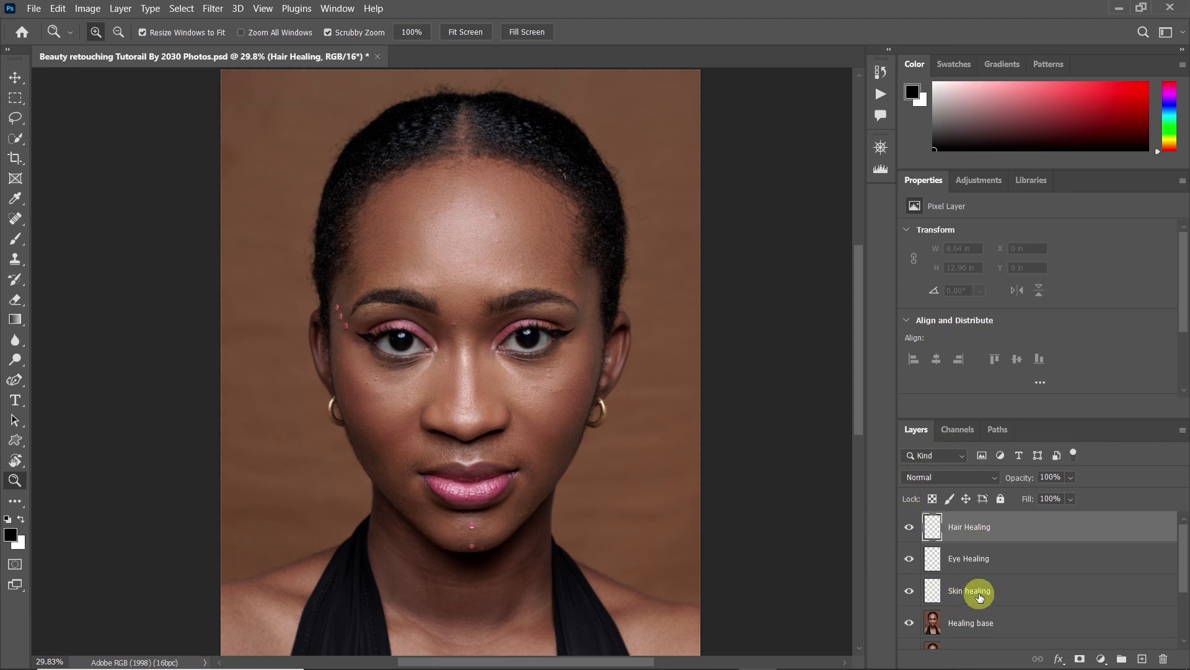
Make Skin healing the active layer, review the healing and stamp tool variants, and activate the Spot Healing Brush Tool
left_click(990, 592)
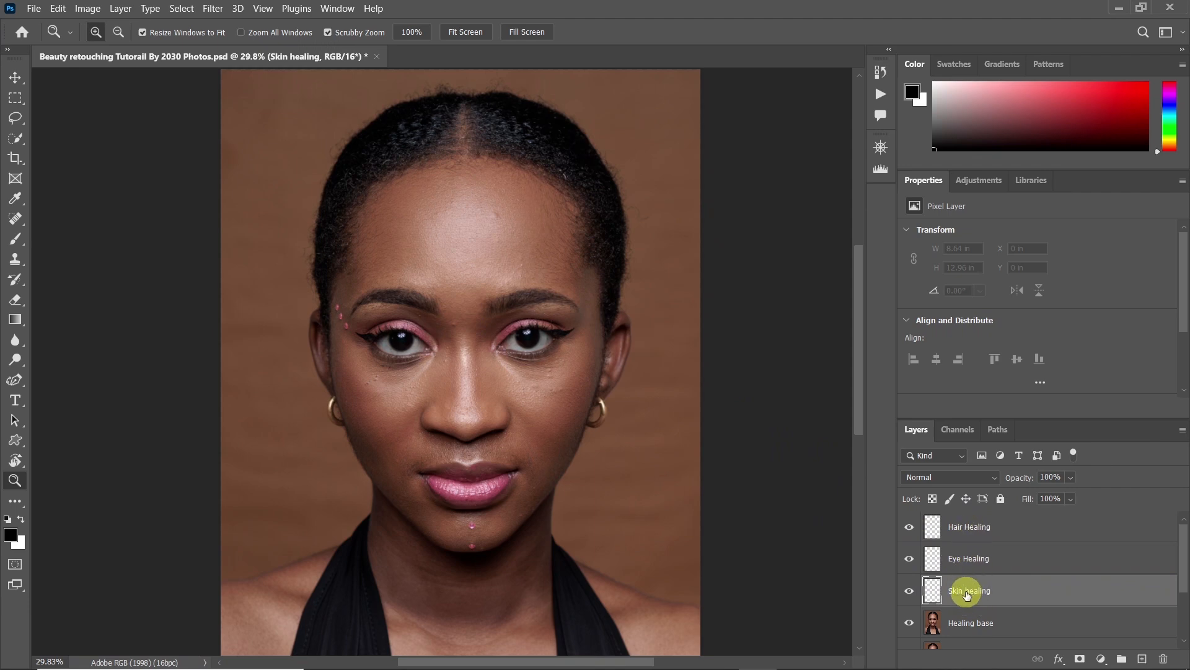
left_click_drag(447, 378, 473, 367)
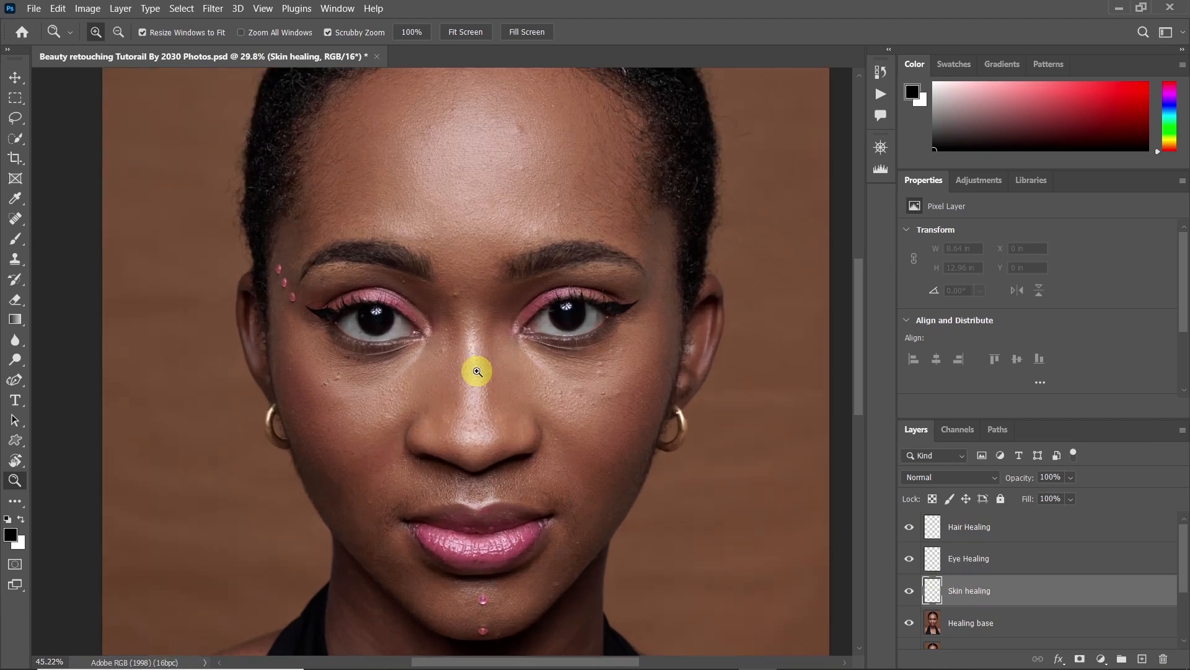
right_click(18, 226)
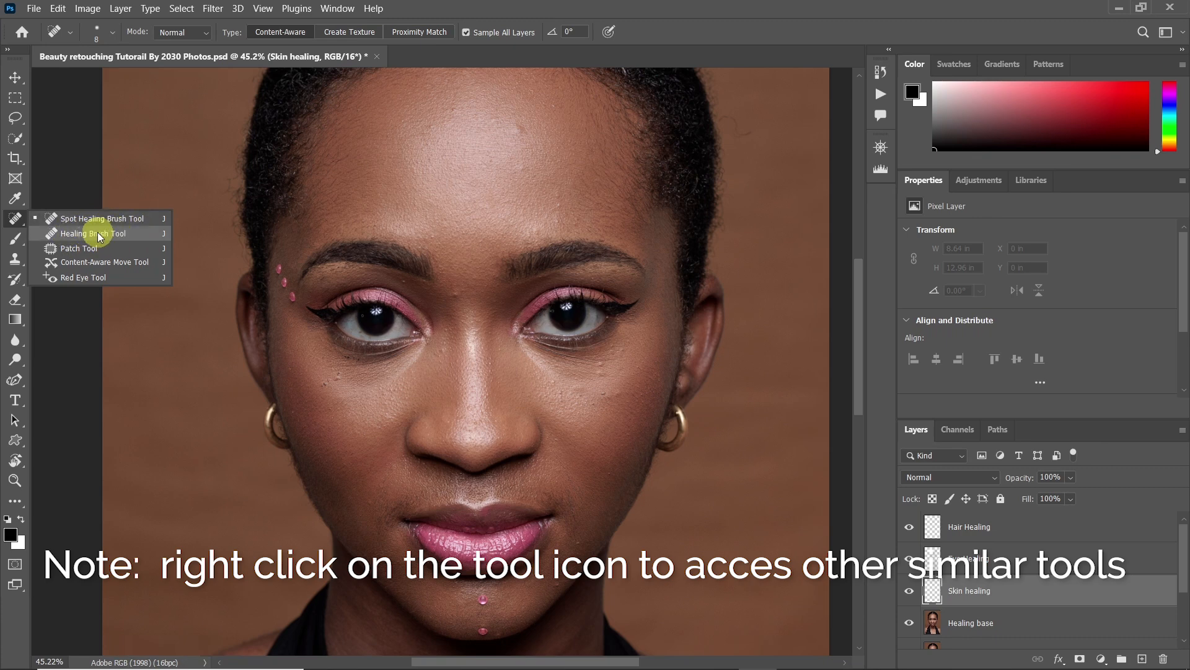
left_click(13, 263)
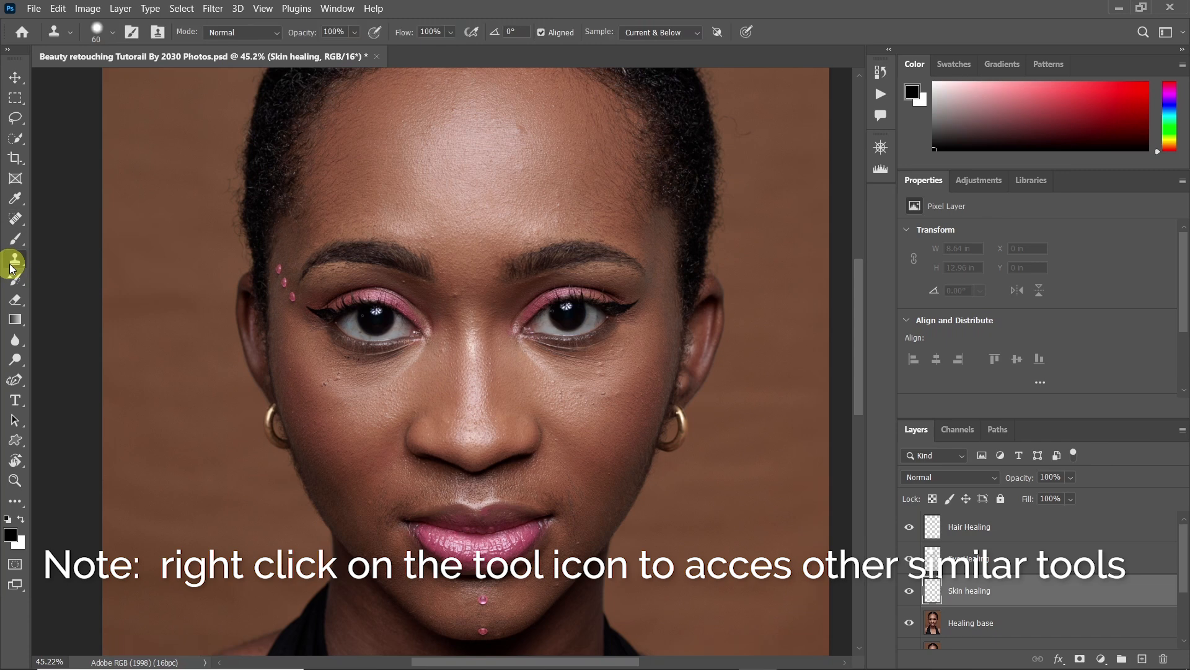
right_click(13, 263)
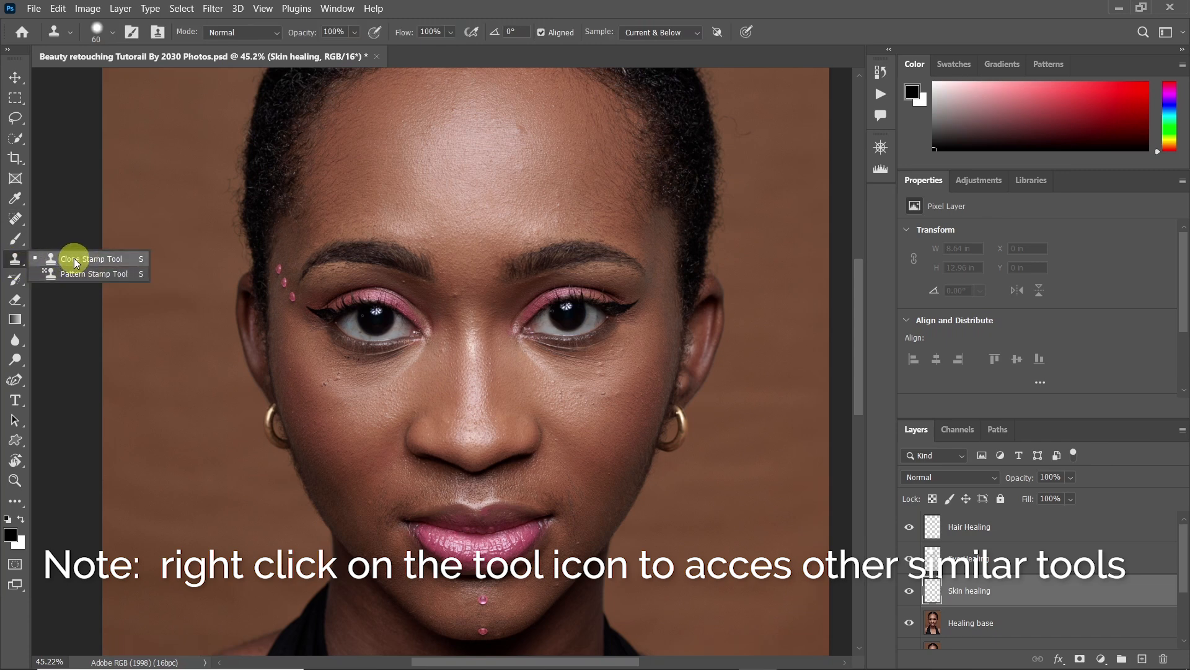
left_click(16, 222)
right_click(15, 222)
left_click(63, 217)
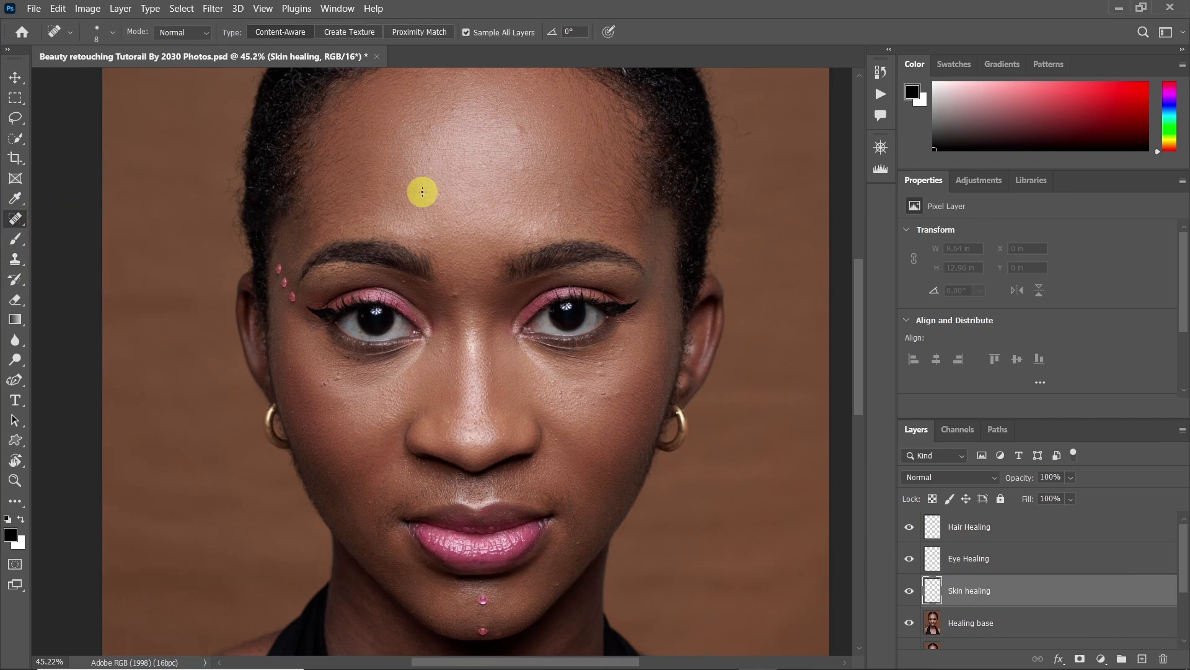
Heal the small bump between the eyebrows on the Skin healing layer with the Spot Healing Brush at a size of 41 px
key("z")
left_click_drag(460, 295, 500, 284)
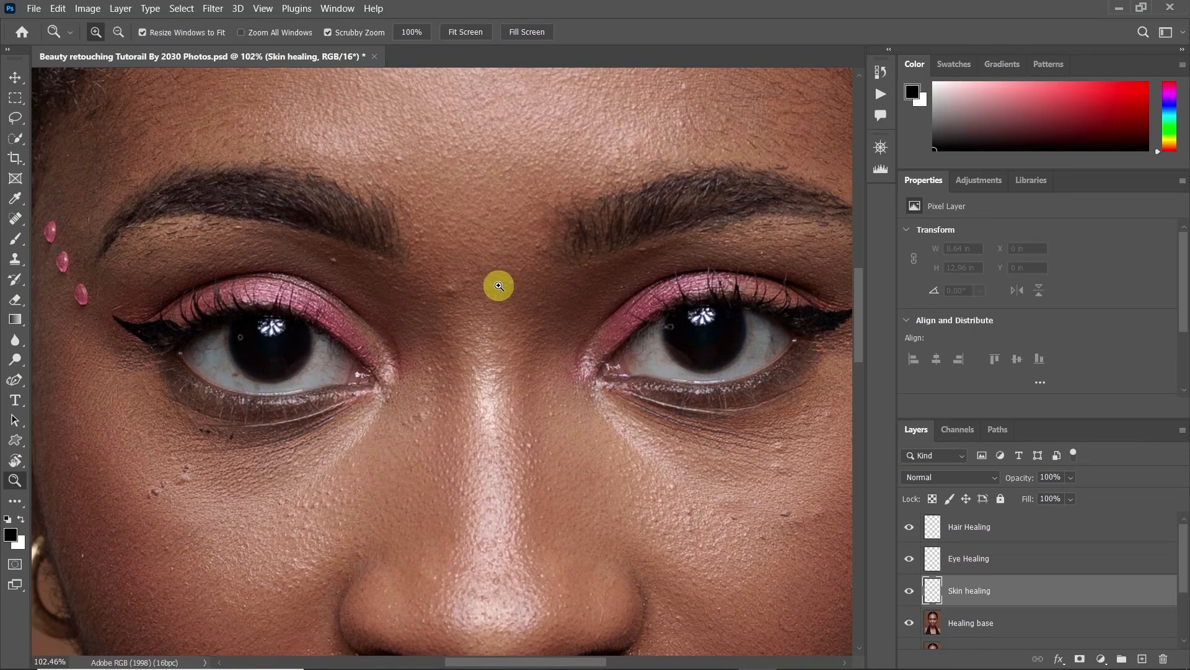
left_click(16, 220)
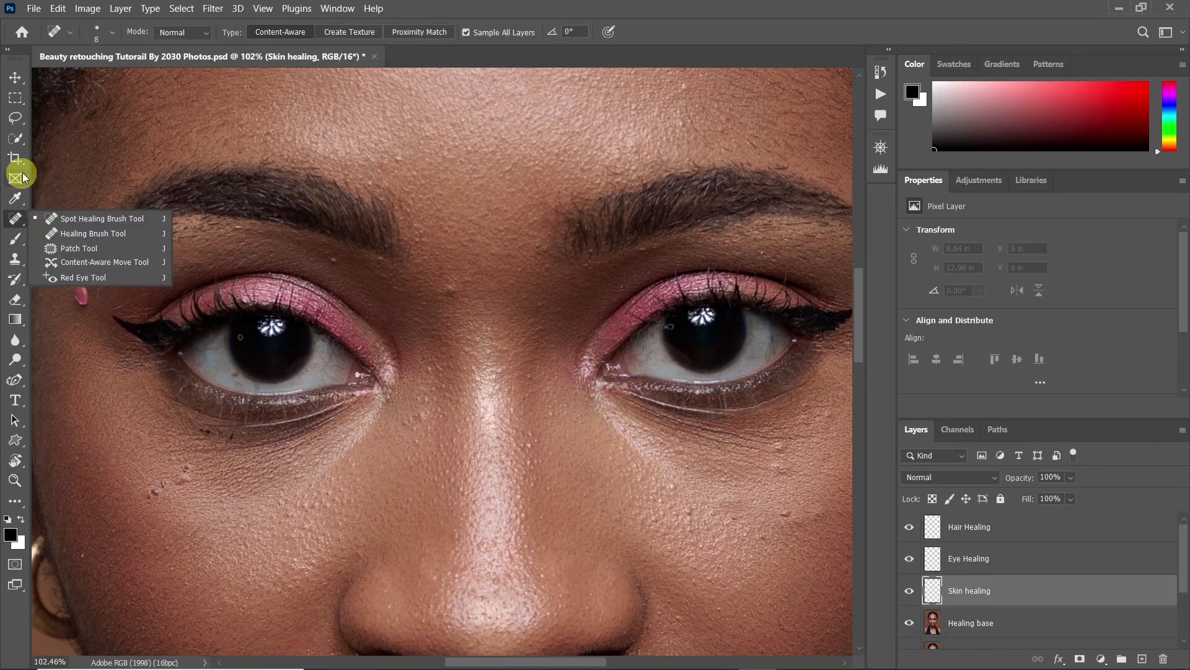
left_click(52, 221)
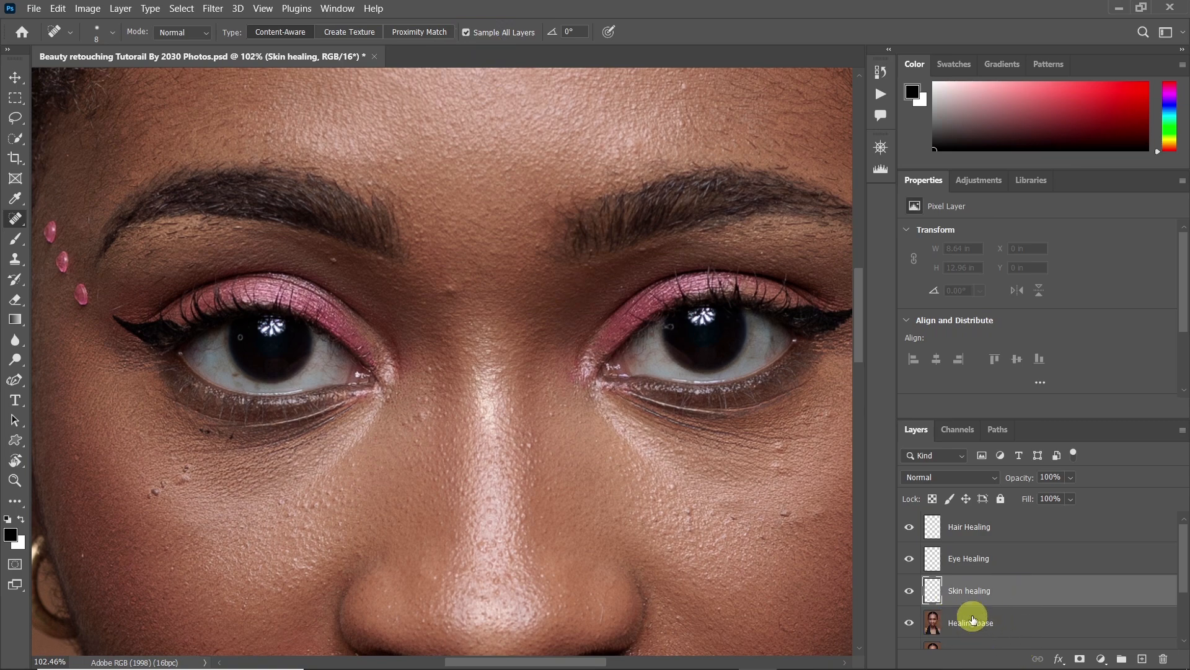
key("z")
left_click_drag(446, 271, 477, 275)
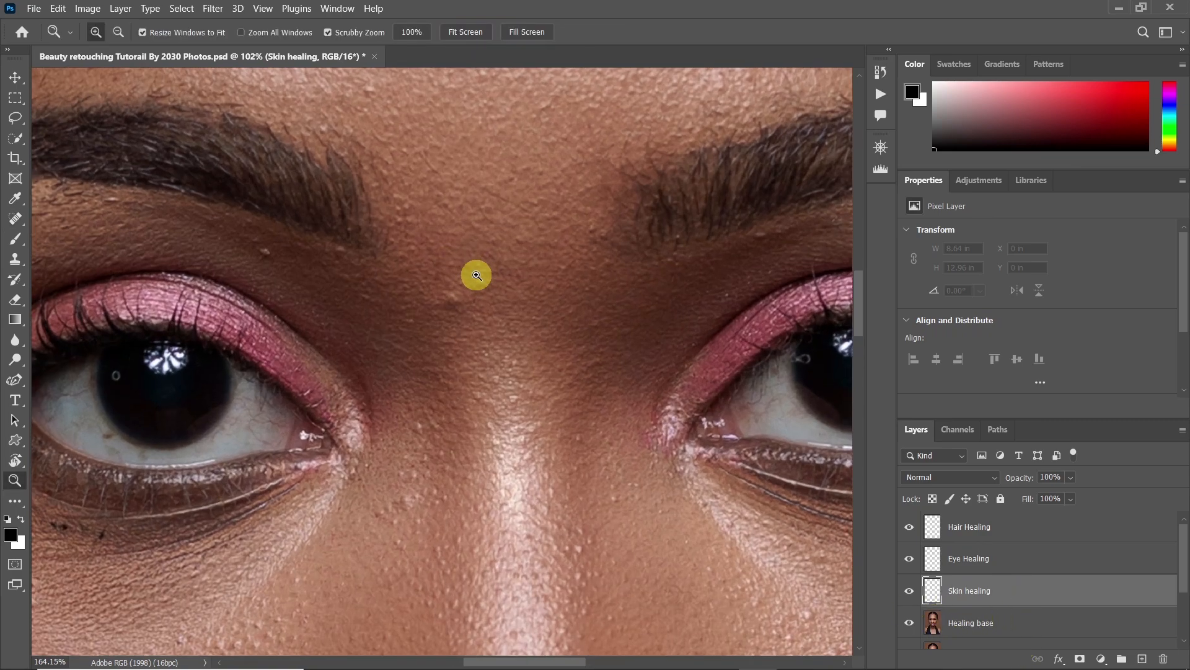
key("j")
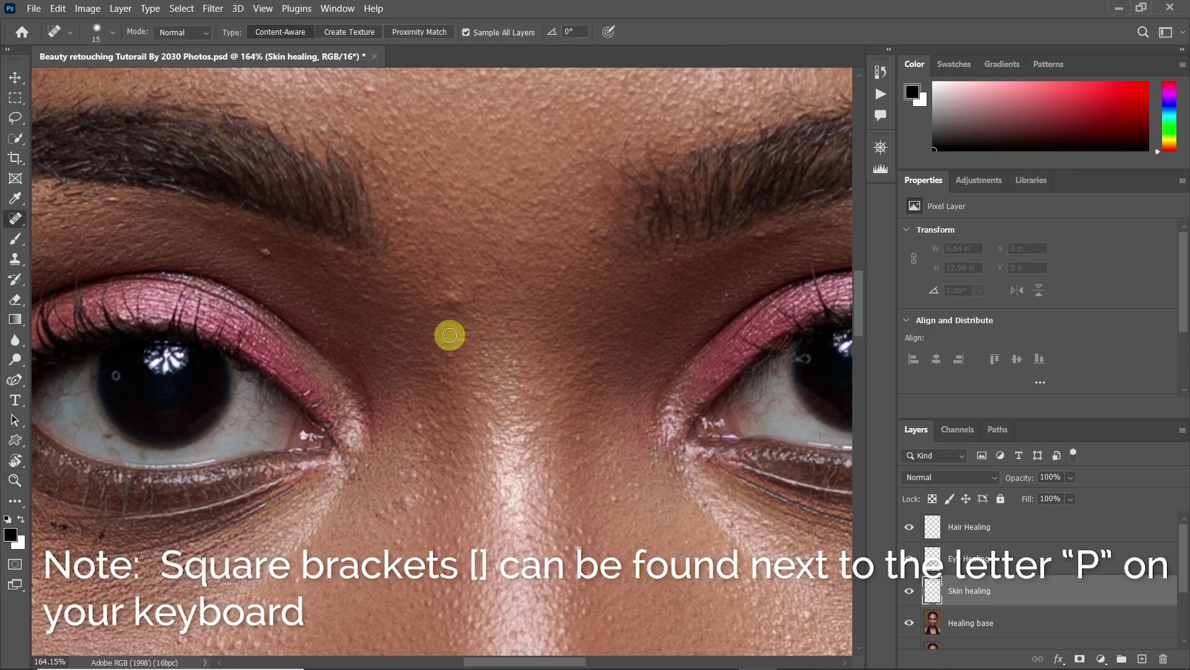
key("bracketright")
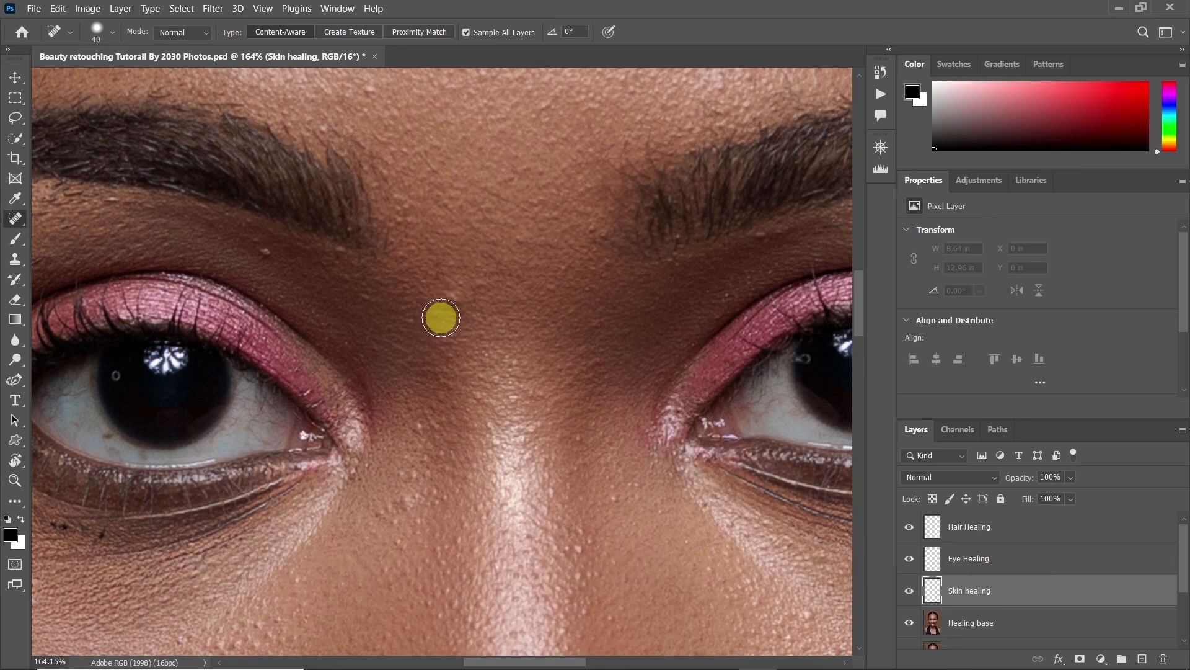
right_click(441, 318, "alt")
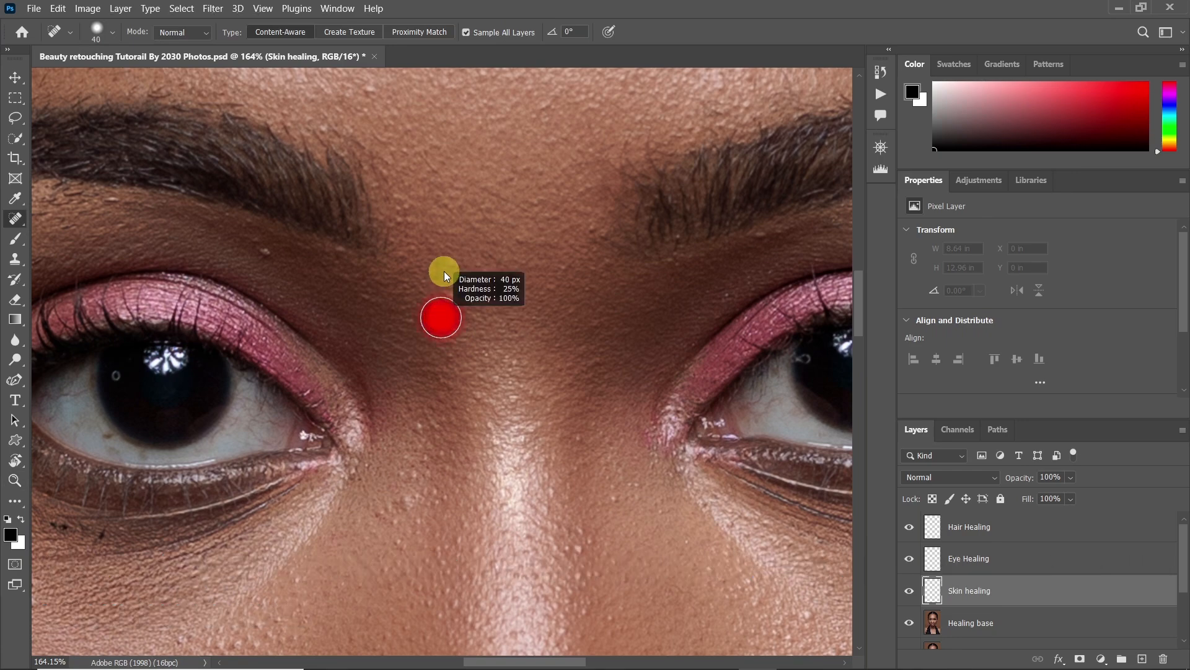
right_click(444, 313, "alt")
left_click(453, 289)
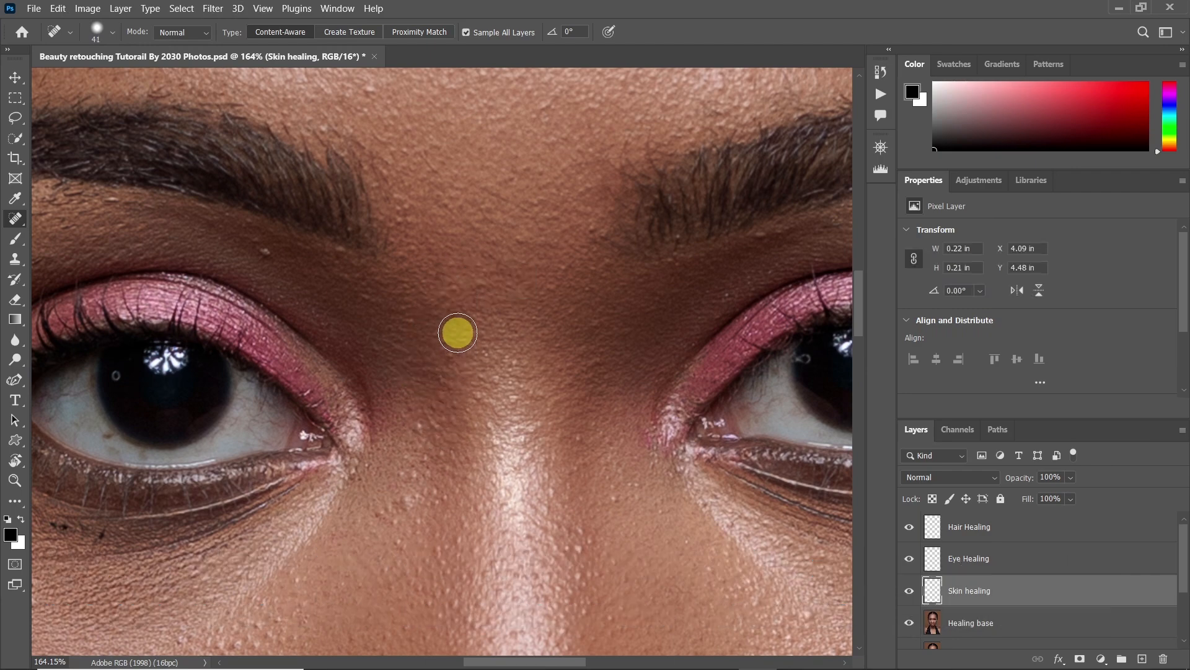
Heal the spots between the brows and across the upper forehead on the Skin healing layer
left_click_drag(464, 221, 462, 412)
left_click(369, 285)
mouse_move(484, 275)
left_mouse_down()
mouse_move(436, 401)
mouse_move(452, 390)
mouse_move(470, 406)
left_mouse_up()
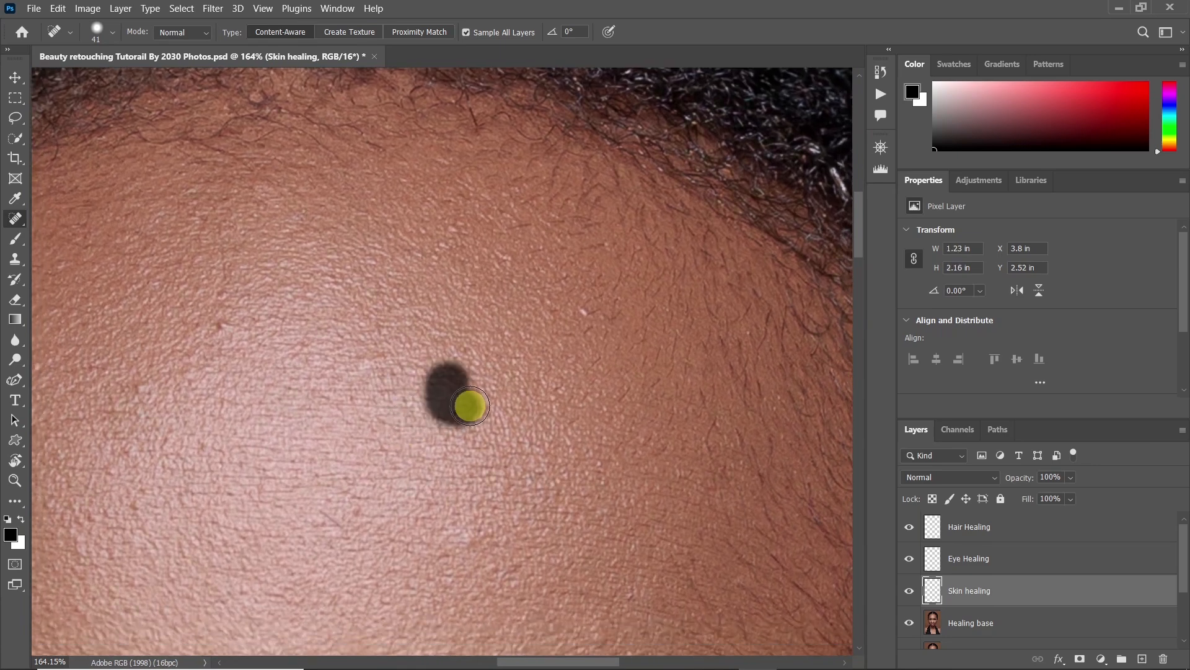
left_click(213, 333)
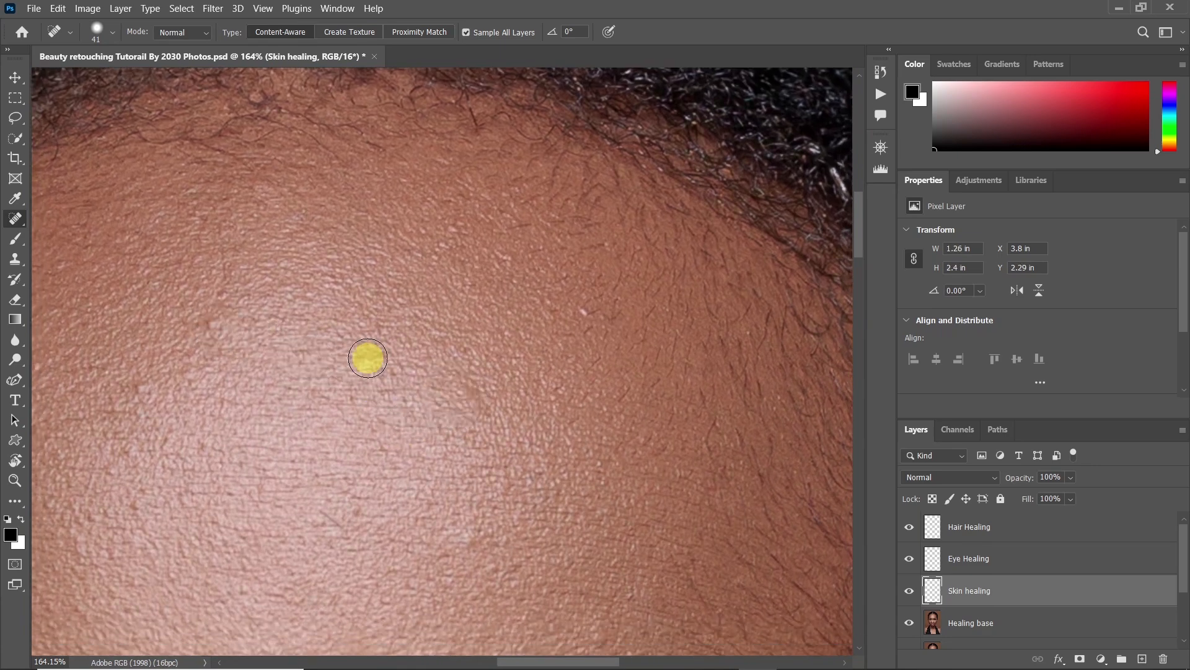
left_click(591, 310)
left_click_drag(399, 348, 520, 352)
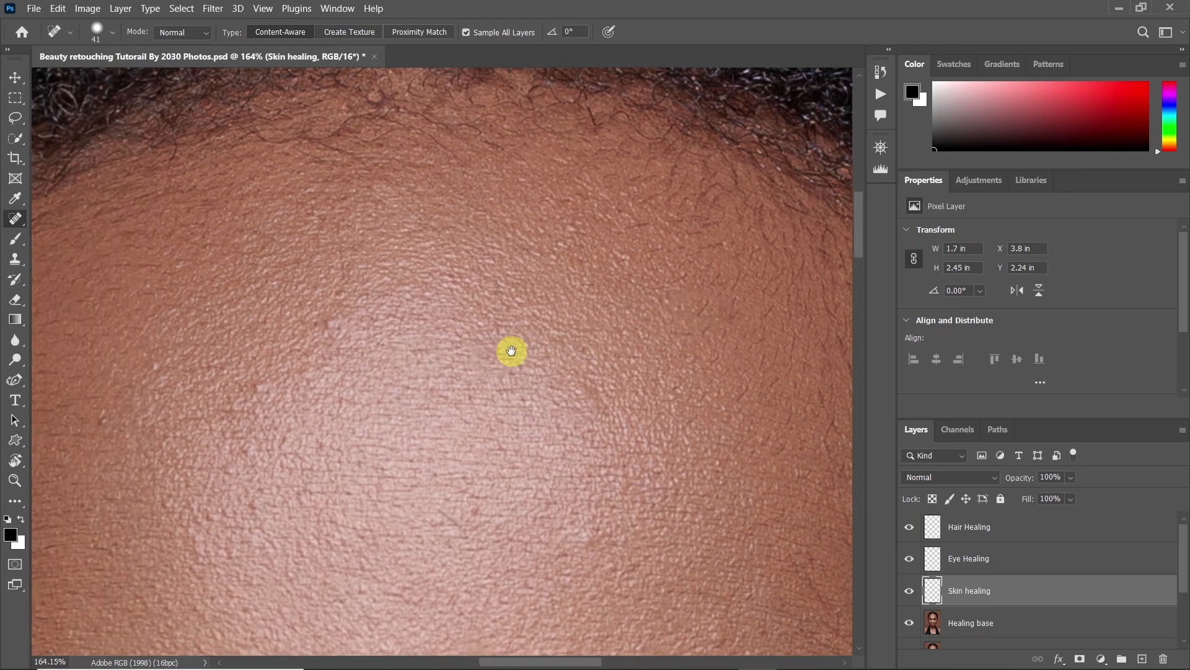
Heal the dark marks and bumps on the left side of the forehead toward the hairline
left_click(339, 320)
left_click(254, 396)
left_click_drag(228, 476, 300, 372)
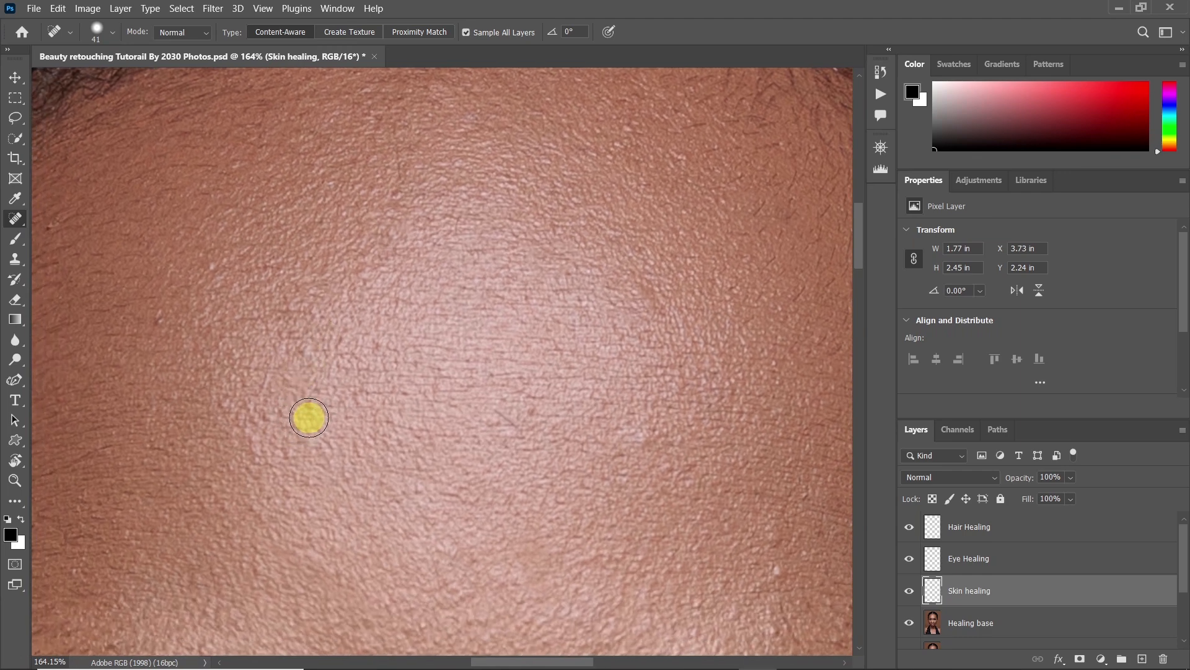
left_click(311, 408)
left_click_drag(162, 319, 150, 337)
left_click_drag(241, 158, 194, 200)
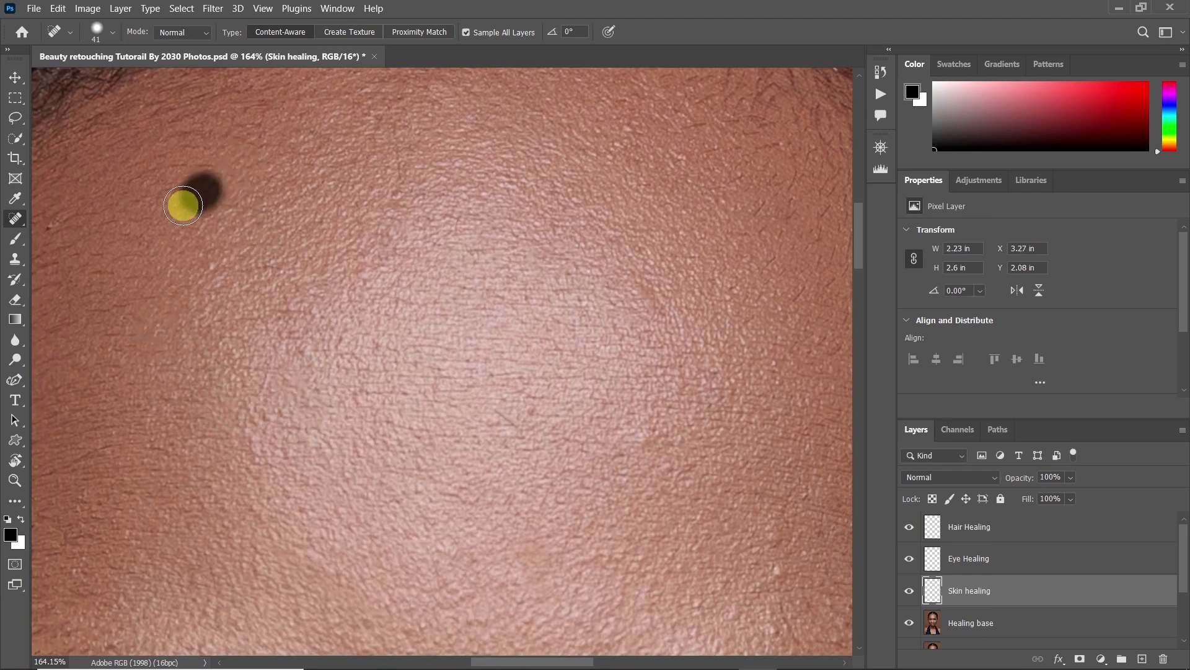
left_click_drag(54, 232, 70, 214)
mouse_move(139, 299)
left_mouse_down()
mouse_move(239, 282)
mouse_move(246, 294)
left_mouse_up()
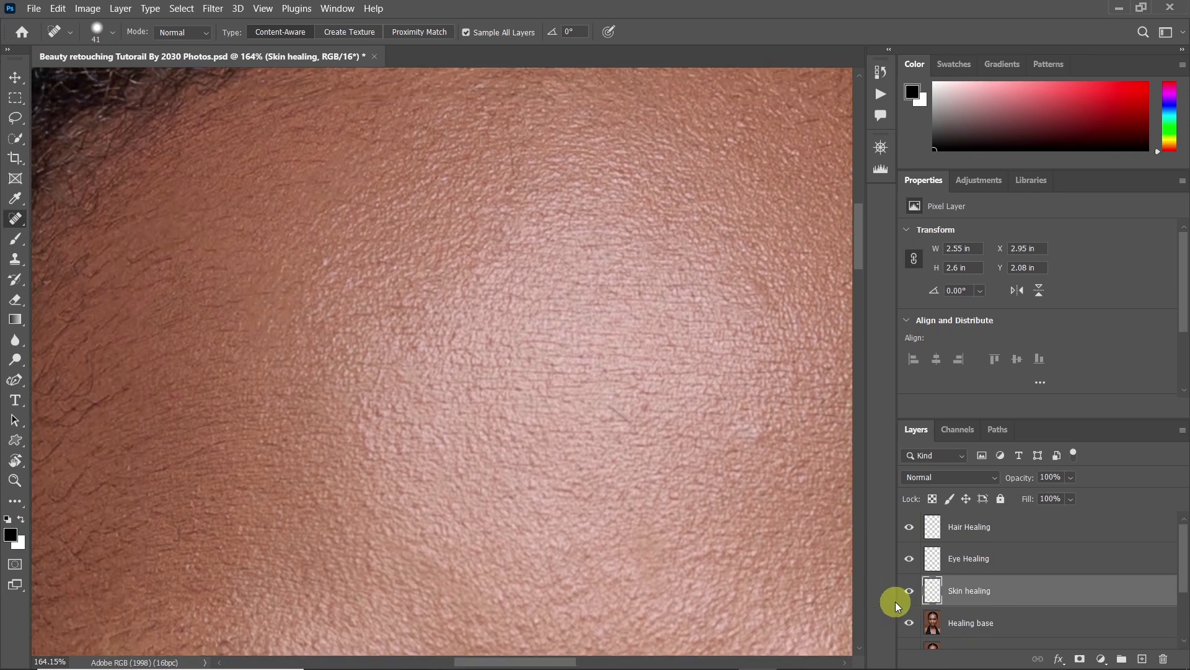
Compare the forehead with the Skin healing layer hidden and shown, and view that layer on its own
key("z")
left_click_drag(701, 478, 514, 464)
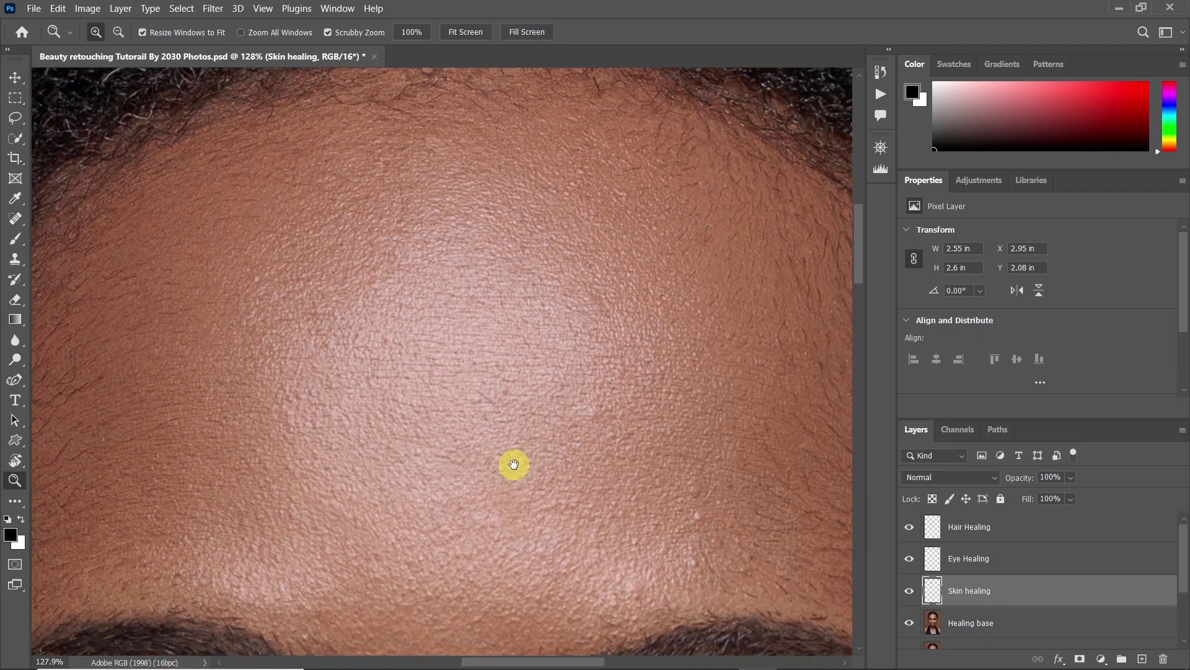
left_click(910, 592)
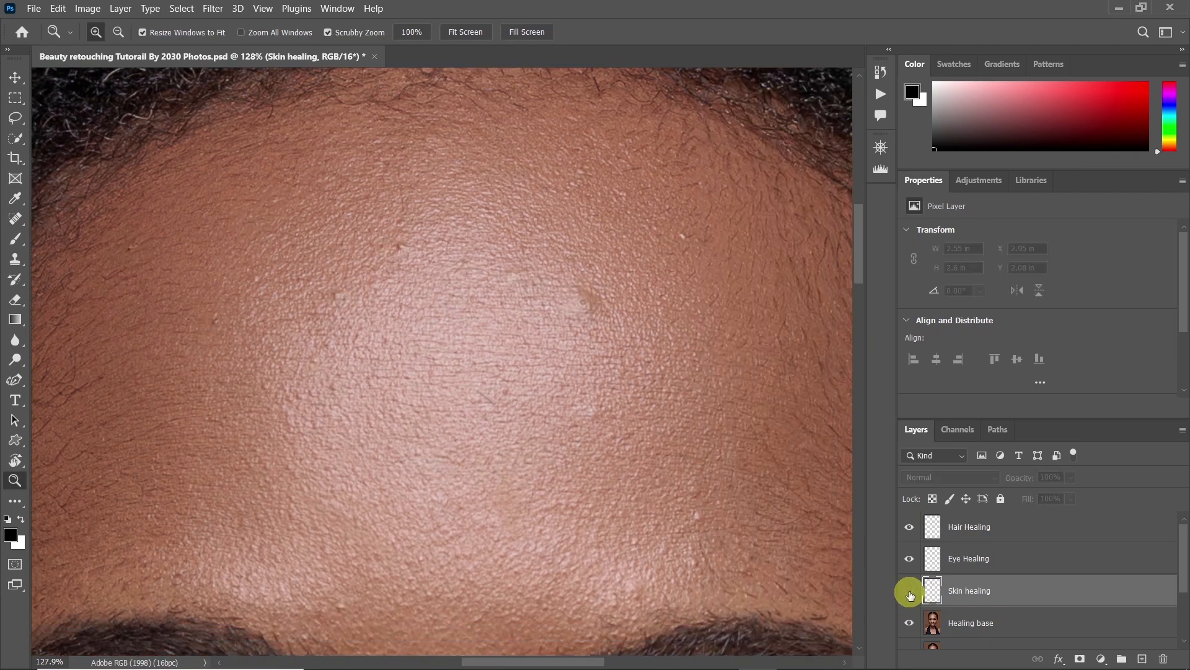
left_click(910, 593)
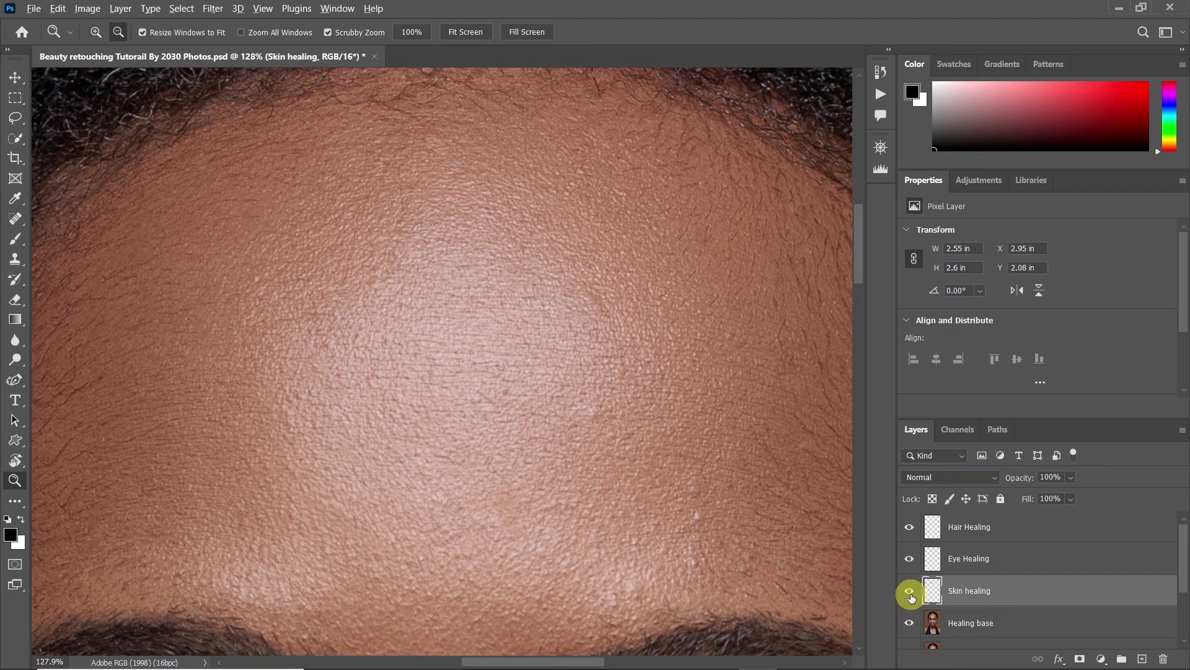
left_click(910, 593, "alt")
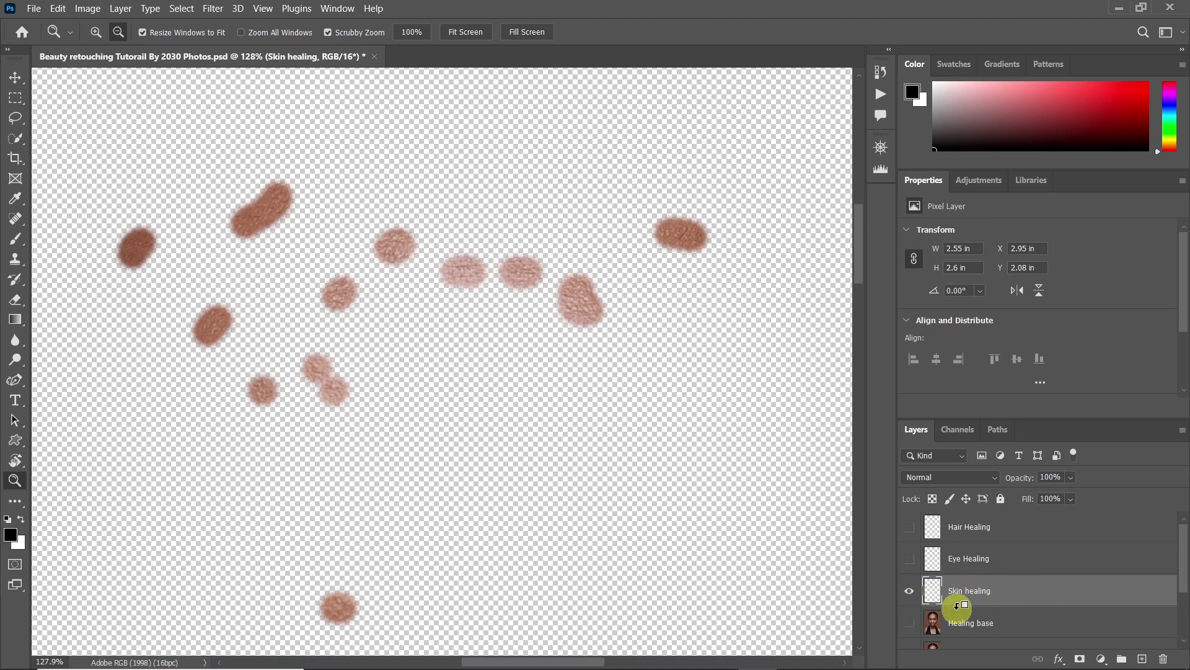
left_click(910, 592, "alt")
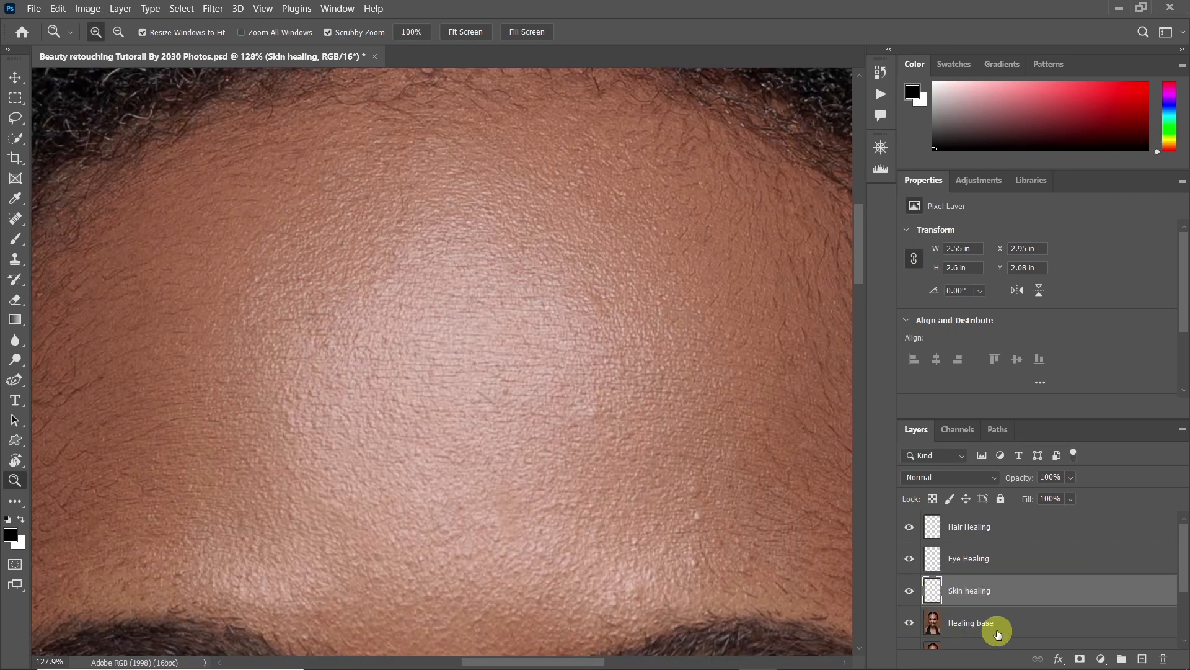
Heal the light bumps on the lower forehead above the right eyebrow with the Spot Healing Brush
mouse_move(385, 404)
left_mouse_down()
mouse_move(371, 413)
mouse_move(455, 426)
left_mouse_up()
key("j")
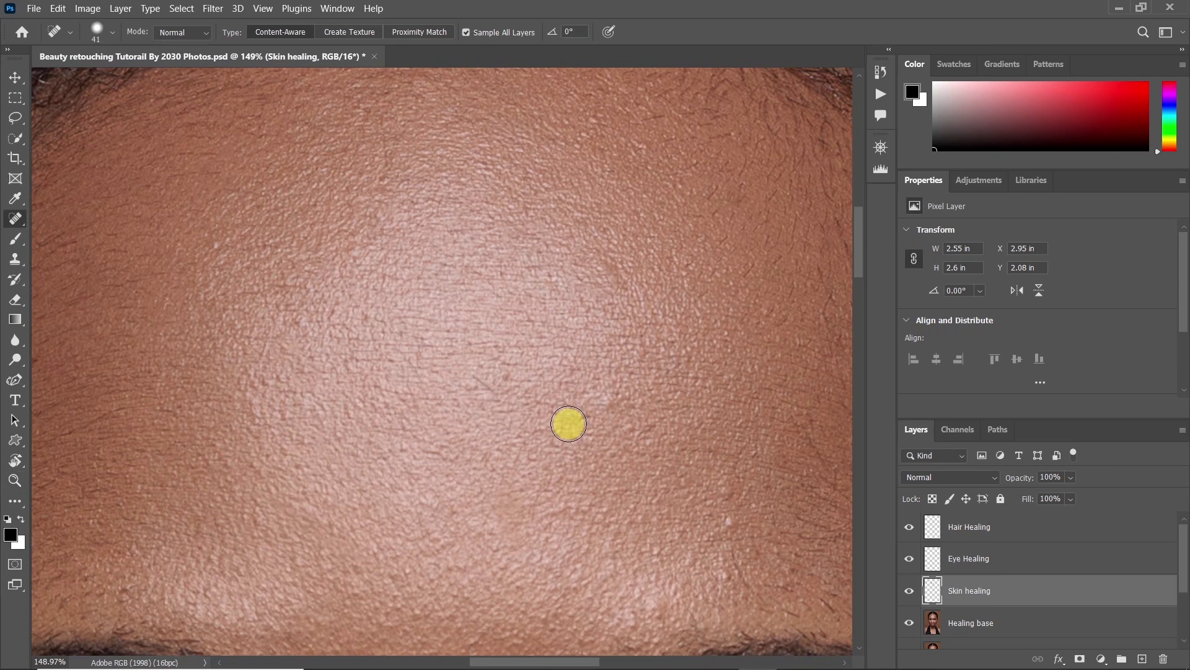
left_click(623, 395)
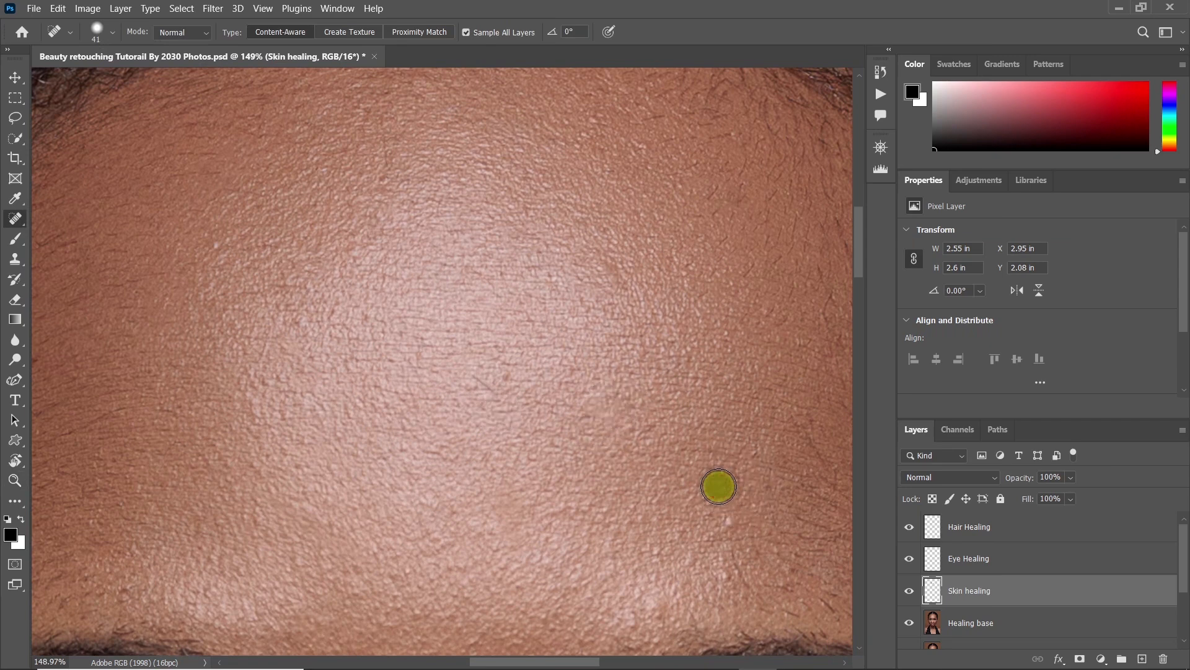
left_click(736, 515)
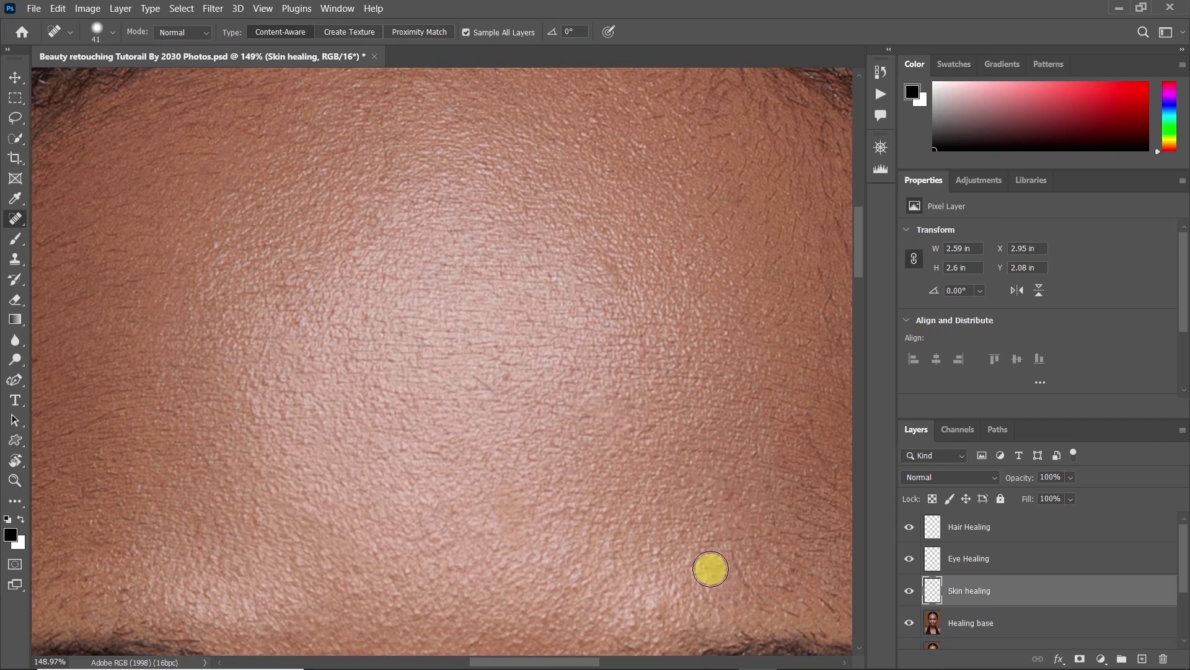
left_click_drag(644, 594, 633, 496)
left_click(643, 515)
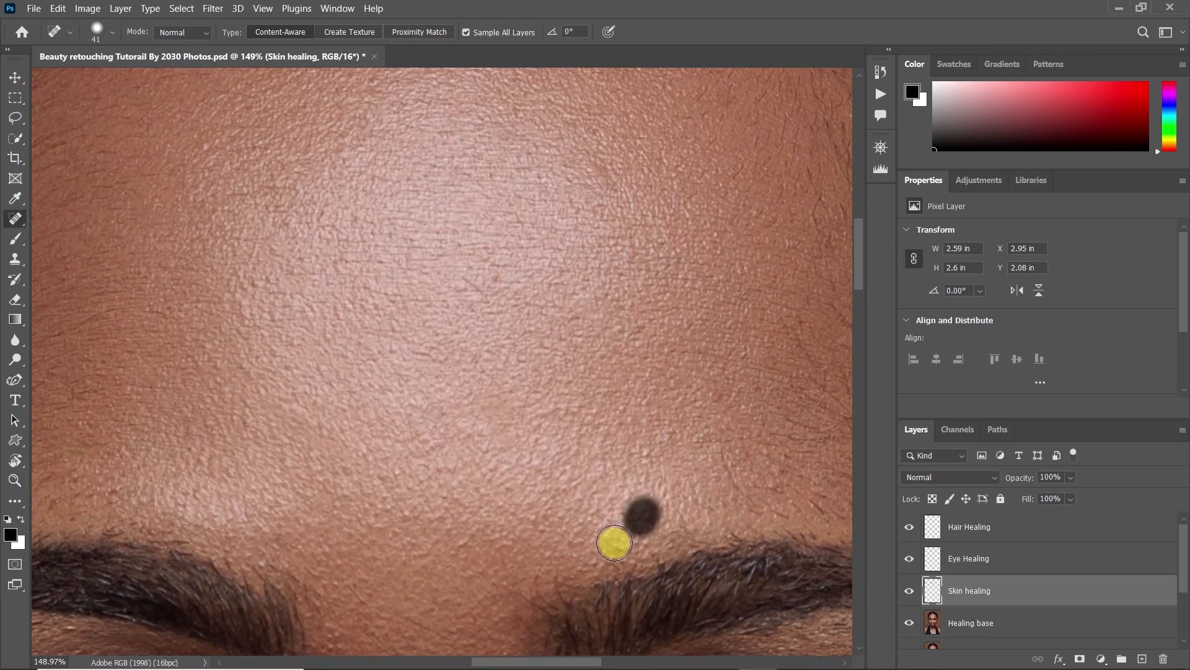
Heal the remaining uneven spots across the middle and upper forehead
left_click_drag(514, 400, 566, 433)
left_click(742, 354)
left_click_drag(674, 288, 669, 463)
left_click_drag(627, 380, 595, 351)
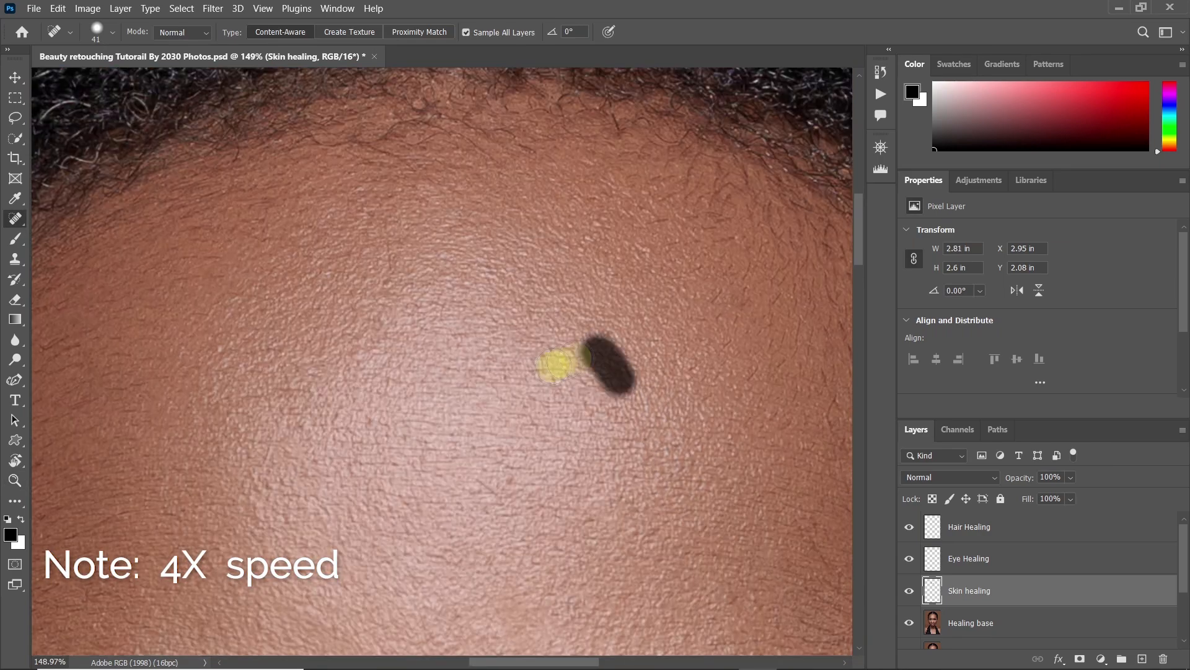
left_click_drag(428, 248, 576, 323)
left_click(626, 534)
left_click_drag(273, 598, 392, 313)
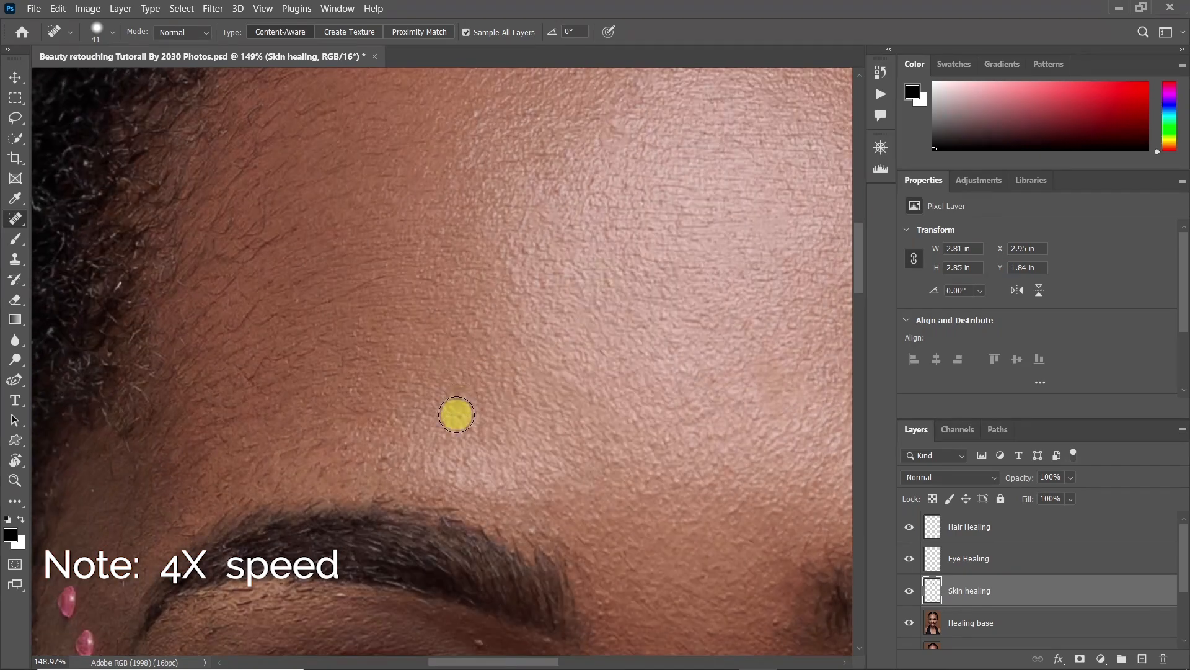
Heal the stray hairs beneath the left eyebrow with the Spot Healing Brush at a size of 10 px
left_click_drag(408, 422, 518, 434)
left_click_drag(496, 570, 455, 427)
left_click_drag(496, 489, 757, 418)
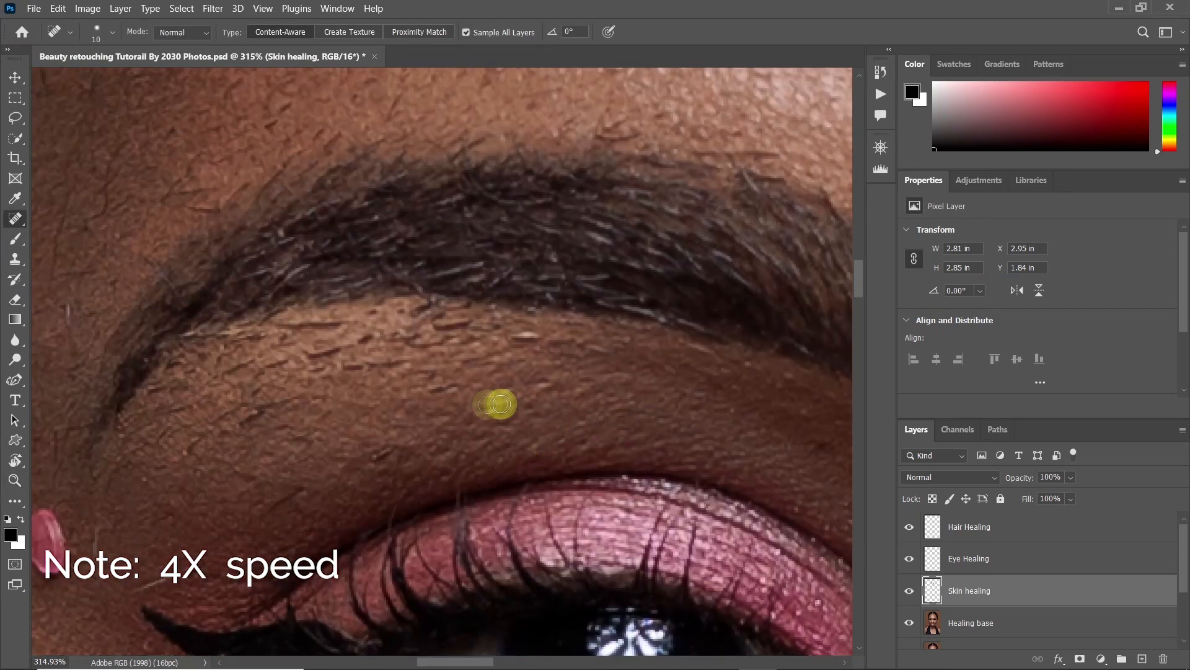
left_click_drag(251, 415, 320, 395)
left_click(300, 444)
mouse_move(417, 364)
left_mouse_down()
mouse_move(380, 366)
mouse_move(445, 345)
mouse_move(437, 326)
left_mouse_up()
left_click(348, 374)
left_click_drag(481, 359, 510, 356)
left_click_drag(377, 342, 313, 355)
left_click_drag(424, 336, 292, 345)
left_click_drag(234, 404, 178, 451)
left_click_drag(313, 410, 273, 457)
mouse_move(226, 363)
left_mouse_down()
mouse_move(191, 385)
mouse_move(213, 401)
left_mouse_up()
left_click_drag(199, 398, 161, 417)
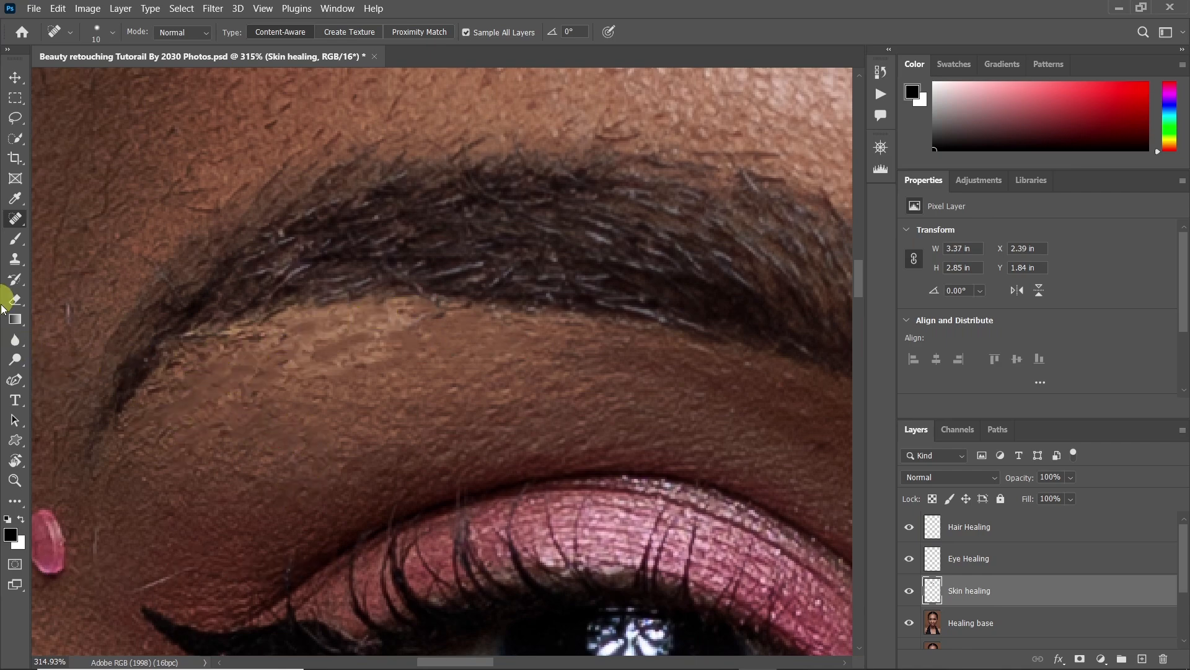
Activate the Clone Stamp tool with sampling set to Current & Below
left_click(14, 260)
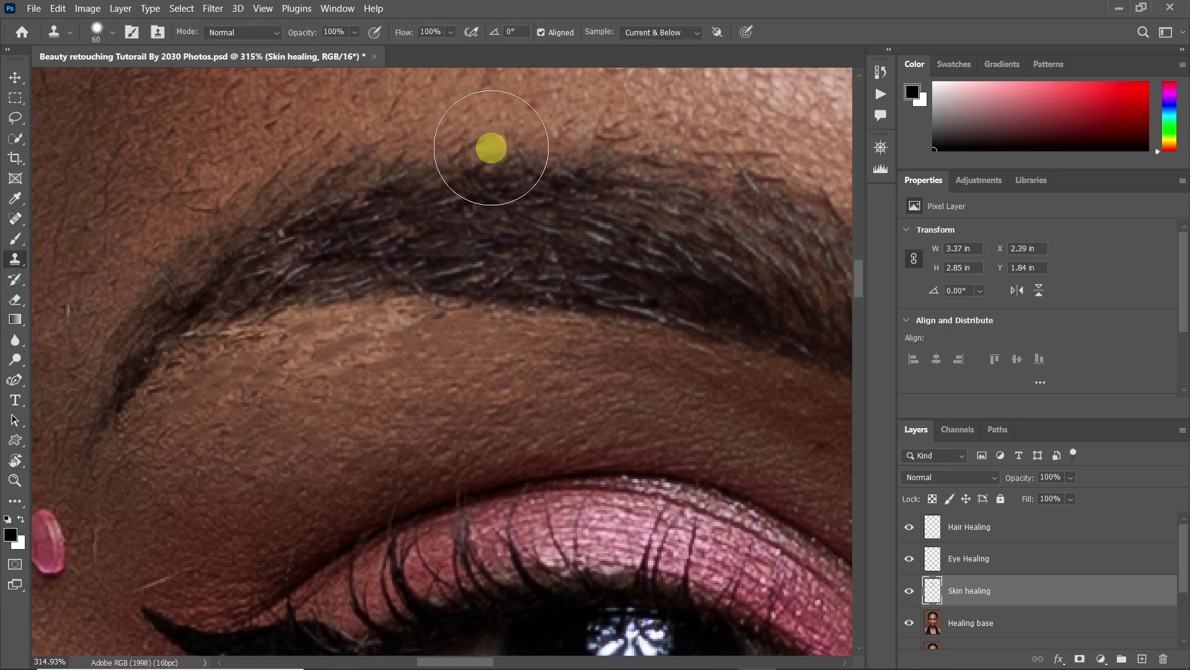
left_click(671, 31)
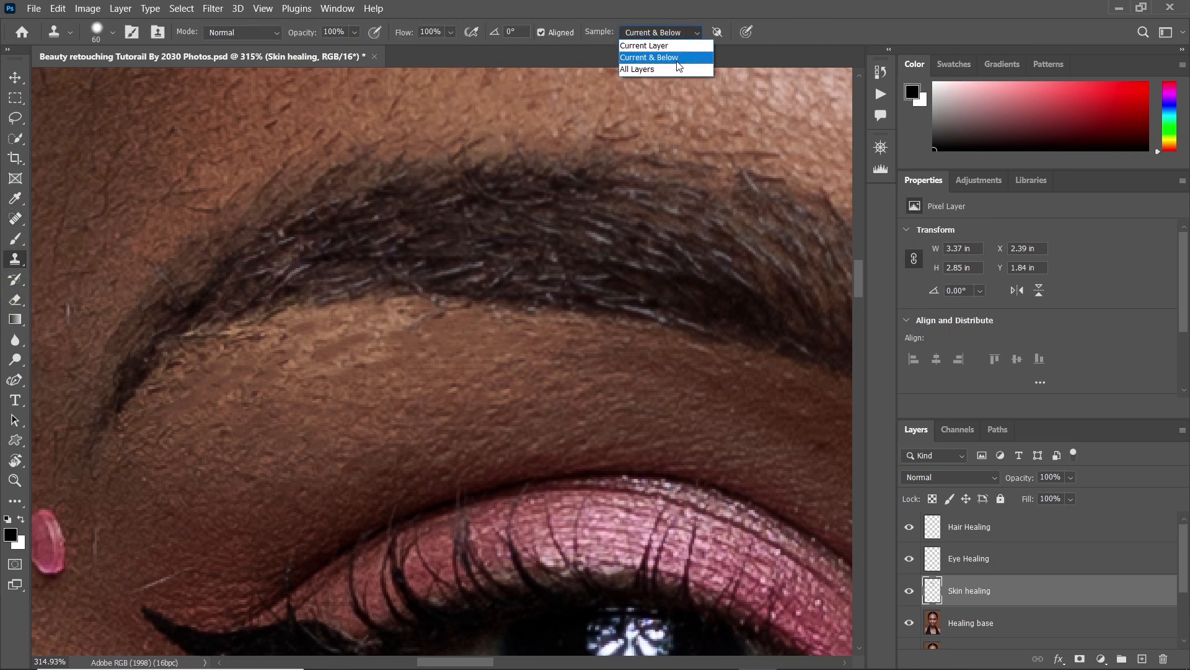
left_click(675, 57)
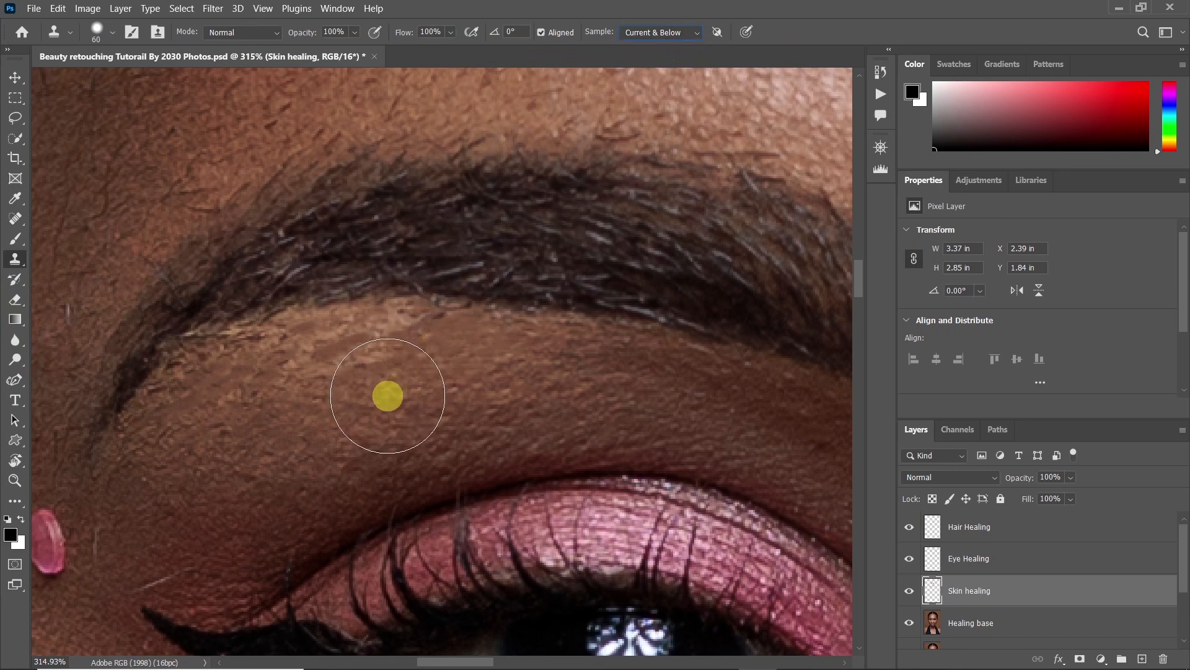
Clone clean skin over the patchy area beneath the left eyebrow with a 25 px Clone Stamp
left_click_drag(372, 404, 314, 430)
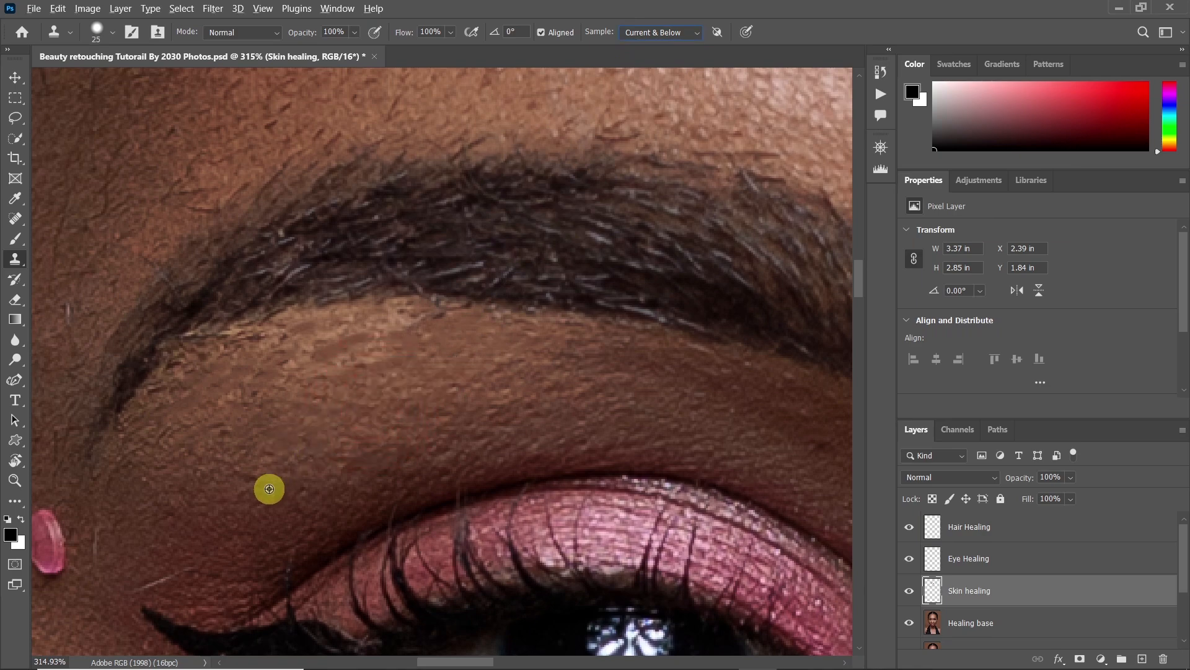
key("alt")
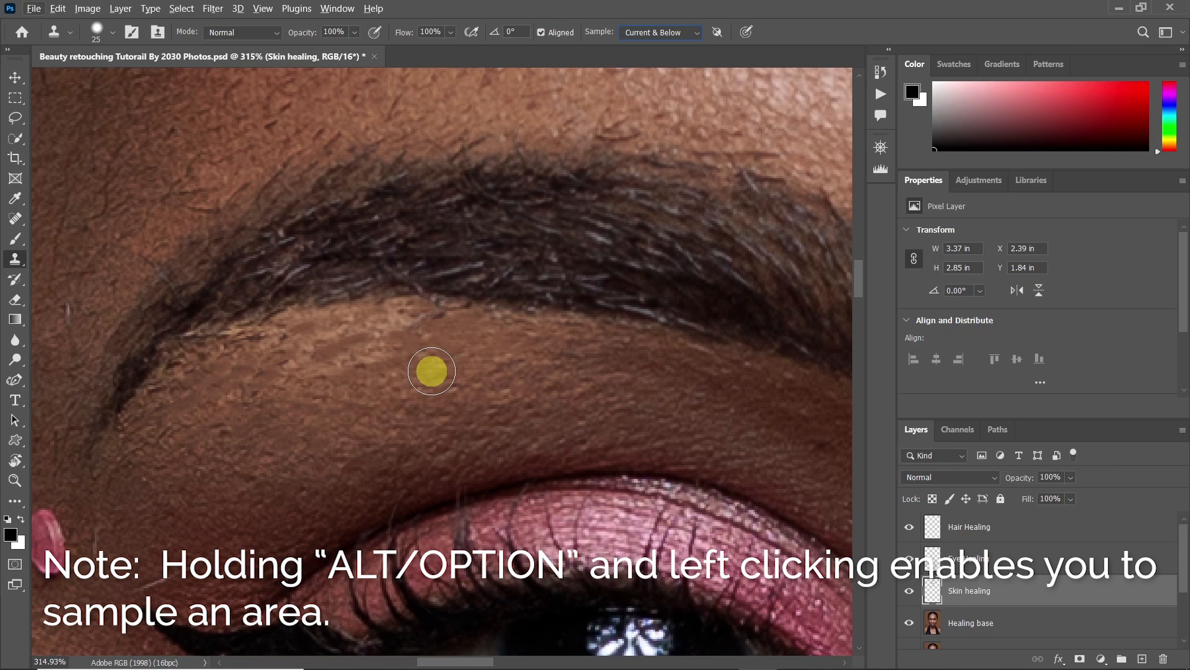
left_click(444, 354, "alt")
mouse_move(417, 319)
left_mouse_down()
mouse_move(369, 331)
mouse_move(387, 357)
mouse_move(251, 380)
mouse_move(283, 349)
mouse_move(231, 353)
mouse_move(203, 410)
mouse_move(218, 376)
mouse_move(199, 371)
mouse_move(137, 431)
mouse_move(189, 432)
left_mouse_up()
left_click(387, 358)
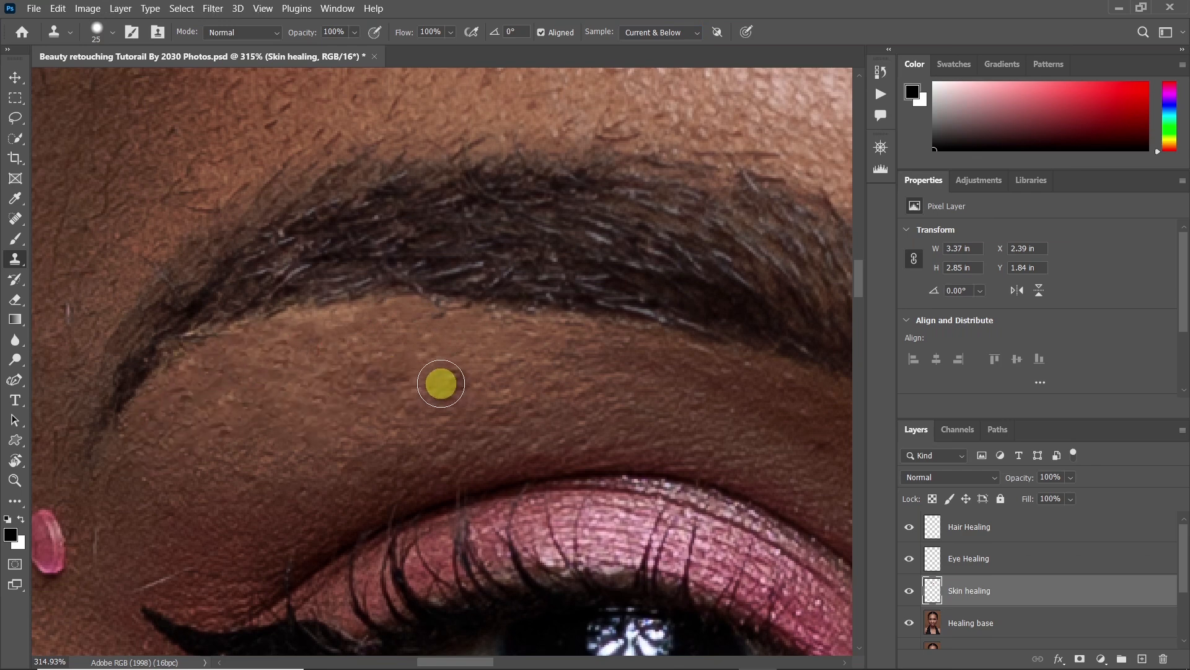
Heal the dark spot above the outer corner of the left eye with the Spot Healing Brush at 30 px
left_click_drag(328, 432, 378, 394)
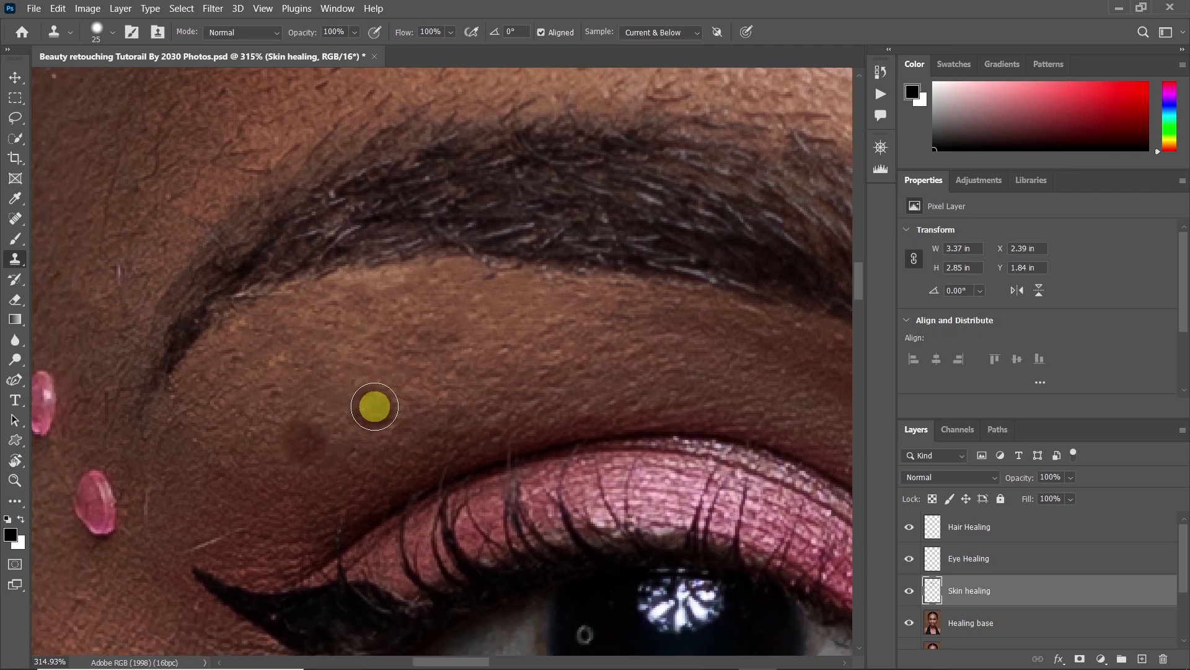
key("j")
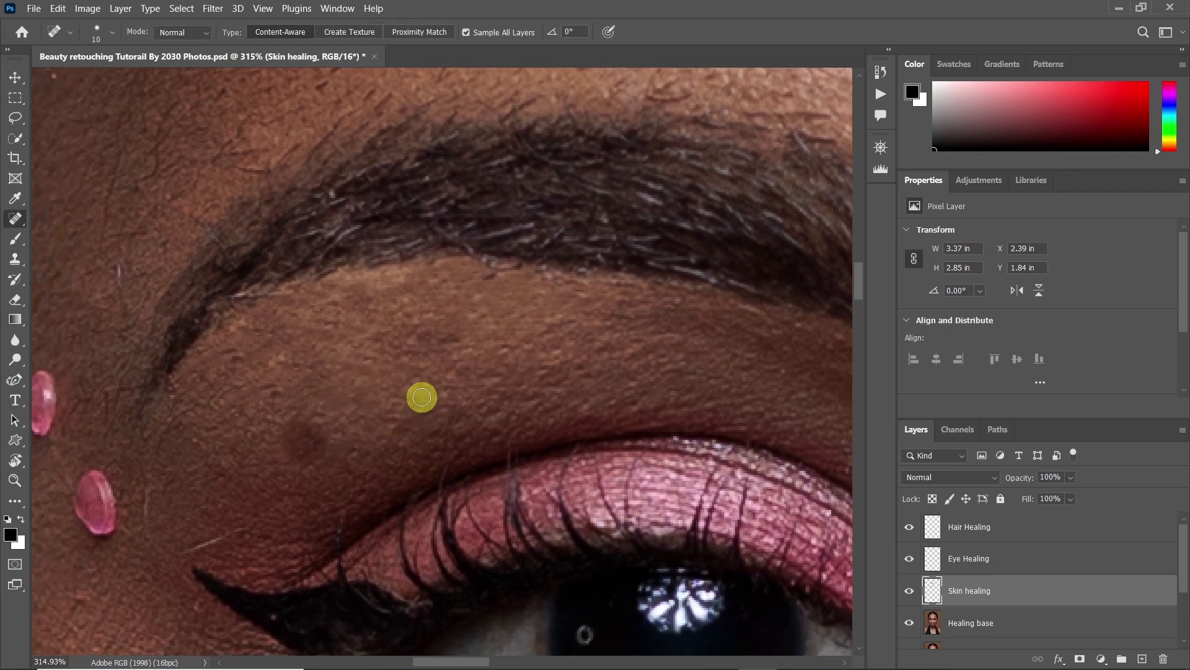
left_click_drag(314, 447, 266, 452)
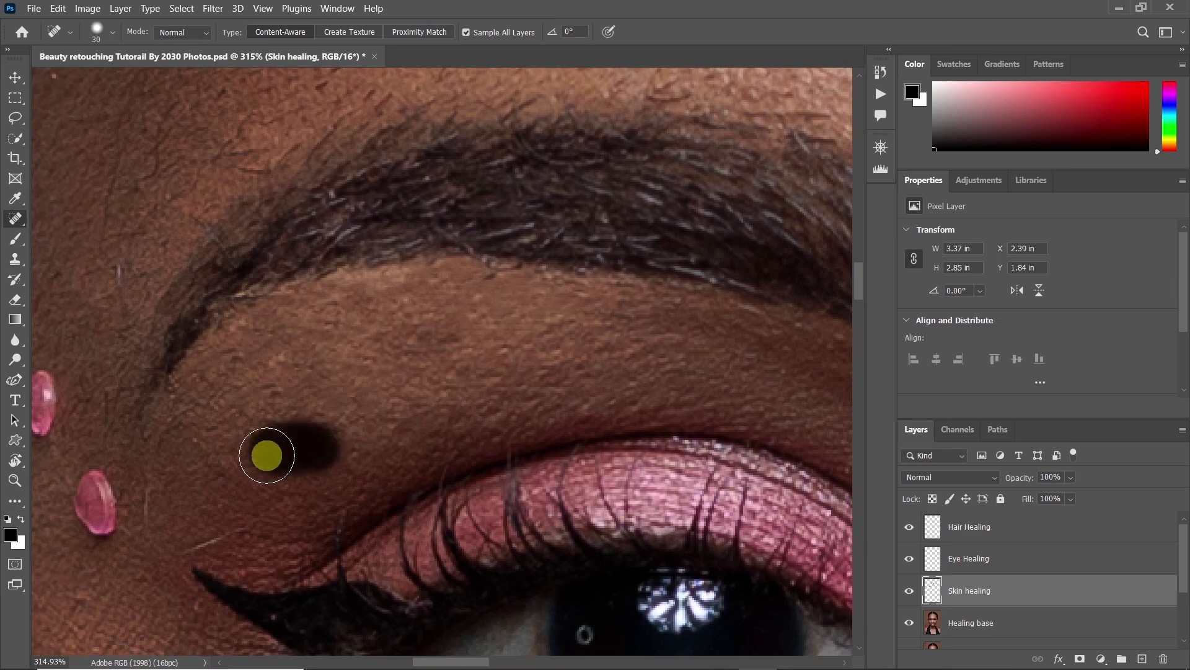
left_click_drag(353, 420, 453, 398)
mouse_move(193, 261)
left_mouse_down()
mouse_move(240, 230)
mouse_move(223, 393)
mouse_move(187, 338)
left_mouse_up()
left_click_drag(216, 328, 261, 234)
Reduce the brush size and heal the stray hairs around the outer left eyebrow
key("bracketleft")
key("bracketleft")
mouse_move(315, 323)
left_mouse_down()
mouse_move(348, 325)
mouse_move(338, 300)
left_mouse_up()
left_click_drag(411, 218, 396, 234)
left_click(462, 245)
left_click_drag(766, 235, 645, 338)
left_click_drag(576, 273, 477, 295)
left_click_drag(324, 274, 255, 313)
left_click_drag(346, 301, 313, 322)
Heal the small hairs and blemishes on the temple beside the left eye
left_click_drag(106, 518, 335, 360)
mouse_move(416, 457)
left_mouse_down()
mouse_move(407, 471)
mouse_move(446, 304)
mouse_move(459, 347)
left_mouse_up()
left_click(476, 294)
left_click_drag(416, 349, 394, 322)
left_click_drag(327, 400, 391, 348)
left_click_drag(338, 306, 313, 267)
left_click_drag(403, 407, 438, 309)
mouse_move(421, 262)
left_mouse_down()
mouse_move(399, 289)
mouse_move(316, 335)
left_mouse_up()
left_click_drag(485, 348, 313, 236)
left_click_drag(550, 389, 545, 417)
Heal the small marks at the outer corner of and beneath the left eye
left_click_drag(253, 536, 304, 438)
left_click_drag(308, 470, 295, 503)
left_click_drag(338, 427, 323, 415)
left_click_drag(459, 359, 335, 304)
left_click_drag(342, 309, 322, 300)
left_click_drag(439, 497, 422, 524)
left_click(459, 469)
left_click_drag(530, 447, 508, 473)
left_click_drag(527, 420, 505, 431)
left_click_drag(572, 304, 600, 312)
left_click_drag(658, 339, 675, 307)
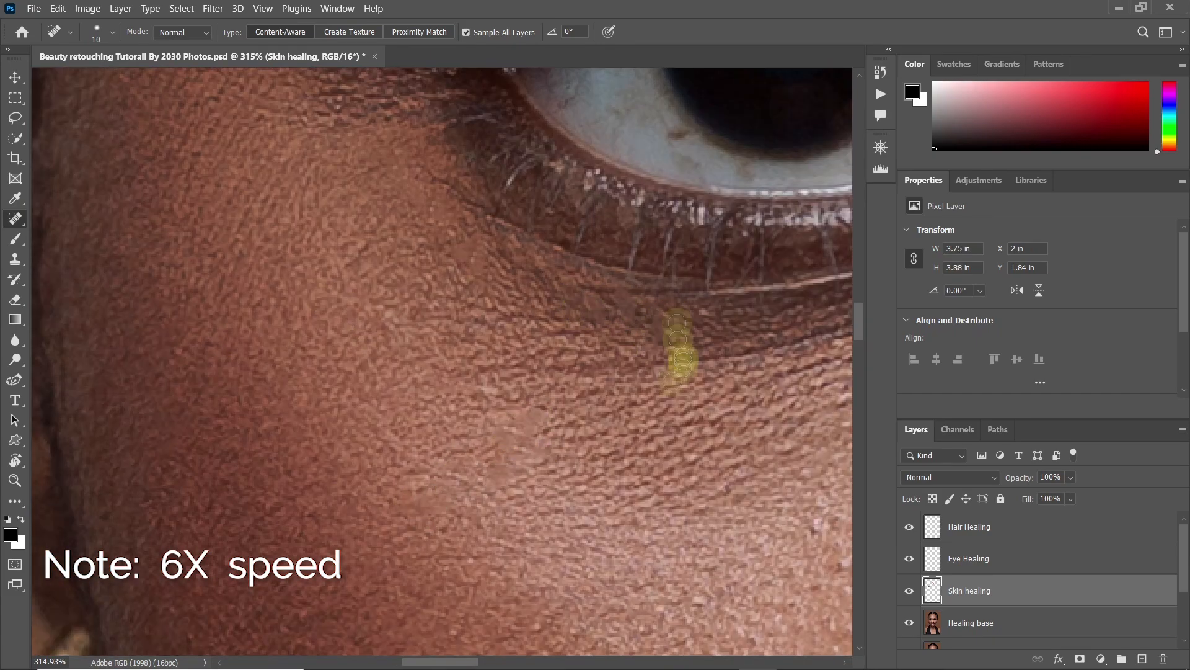
Heal the blemishes on the left cheek below the eye with the 10 px Spot Healing Brush
left_click_drag(372, 509, 539, 223)
left_click(340, 397)
left_click_drag(361, 441, 367, 458)
left_click_drag(512, 412, 546, 435)
left_click_drag(631, 412, 485, 407)
left_click(505, 378)
left_click(544, 518)
mouse_move(458, 557)
left_mouse_down()
mouse_move(462, 423)
mouse_move(434, 349)
left_mouse_up()
left_click_drag(372, 331, 348, 309)
left_click_drag(552, 422, 564, 455)
left_click(524, 523)
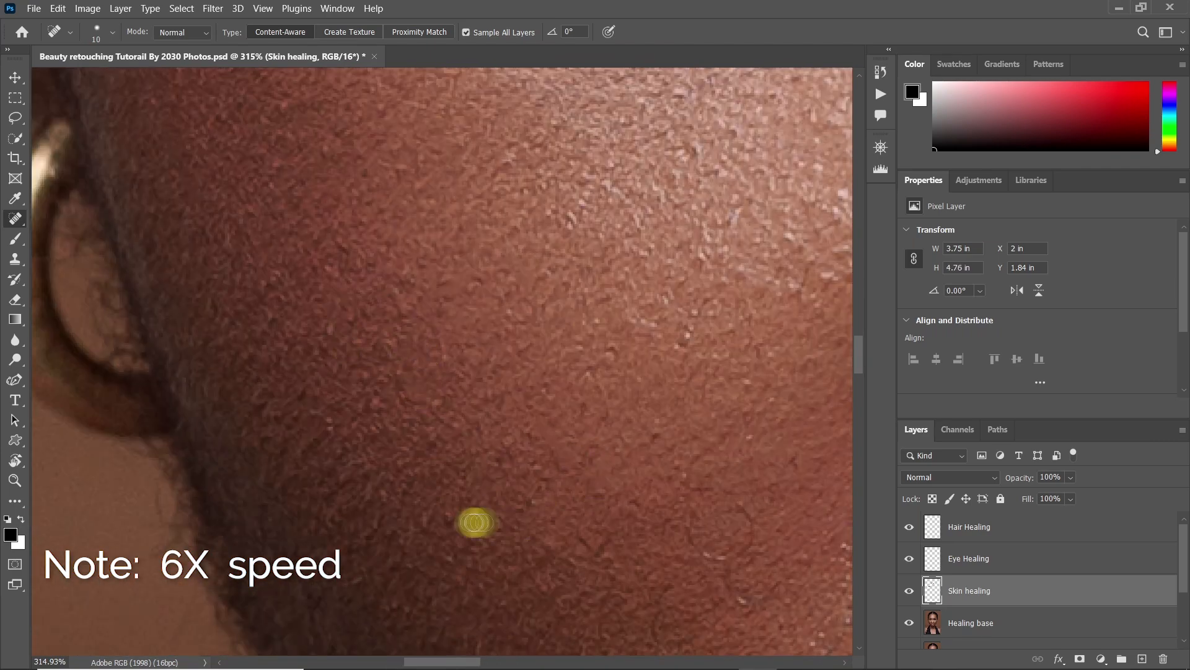
Heal the blemishes on the lower left cheek and toward the jaw
left_click_drag(623, 521, 432, 505)
left_click_drag(438, 511, 408, 569)
mouse_move(521, 561)
left_mouse_down()
mouse_move(439, 372)
mouse_move(504, 386)
left_mouse_up()
left_click_drag(396, 424, 469, 350)
left_click_drag(473, 351, 470, 401)
left_click_drag(464, 530, 457, 412)
left_click(517, 556)
left_click_drag(521, 552, 477, 490)
left_click_drag(290, 295, 421, 527)
left_click(314, 524)
left_click(215, 293)
Heal the remaining small spots along the middle of the face, working up from the lower face toward the eyebrows
left_click_drag(297, 211, 356, 366)
left_click(321, 329)
mouse_move(648, 189)
left_mouse_down()
mouse_move(746, 392)
mouse_move(448, 434)
mouse_move(434, 260)
left_mouse_up()
left_click(459, 463)
left_click_drag(533, 149, 425, 452)
left_click(579, 299)
left_click_drag(602, 161, 478, 327)
left_click(534, 208)
left_click_drag(397, 99, 488, 349)
left_click(350, 310)
left_click_drag(659, 228, 528, 394)
left_click(476, 284)
left_click_drag(651, 360, 418, 382)
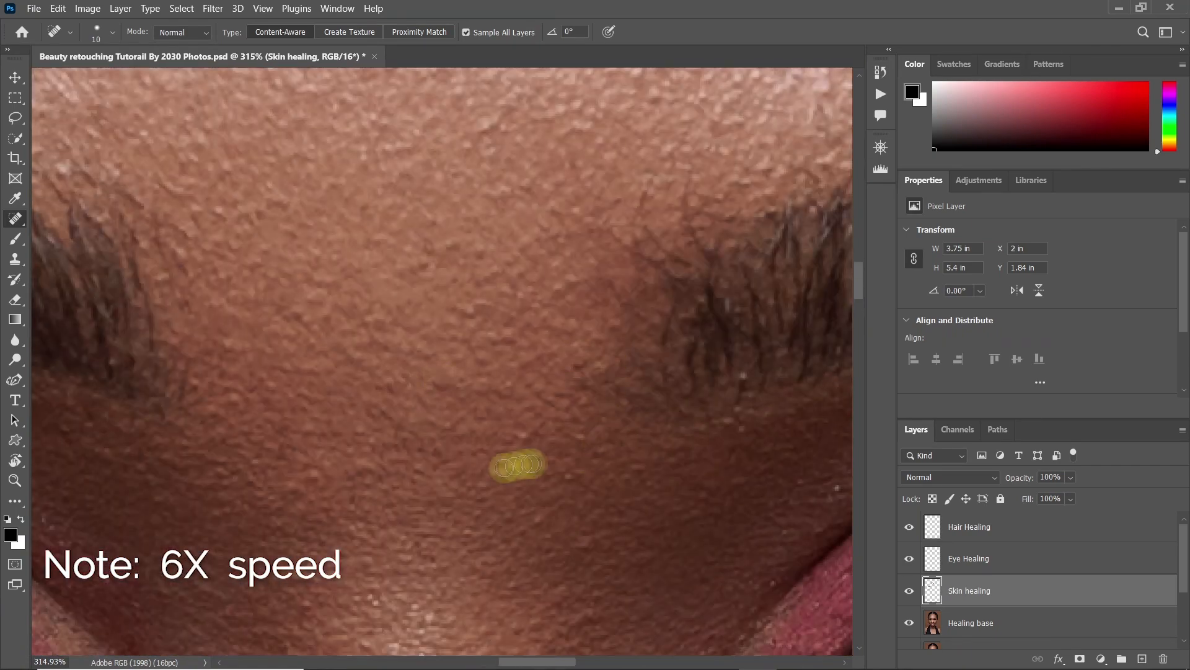
Heal the small bumps and stray hairs on the skin between the two eyebrows
left_click_drag(541, 462, 533, 463)
left_click_drag(554, 561, 548, 383)
left_click_drag(558, 505, 512, 375)
left_click_drag(542, 432, 506, 452)
left_click_drag(538, 530, 524, 375)
left_click(524, 375)
left_click_drag(589, 400, 419, 544)
left_click_drag(468, 161, 422, 422)
Heal the stray hairs beneath the right eyebrow, working toward its outer end
left_click_drag(587, 292, 563, 298)
left_click_drag(762, 267, 579, 378)
left_click_drag(579, 385, 611, 380)
left_click_drag(808, 395, 534, 412)
left_click(534, 412)
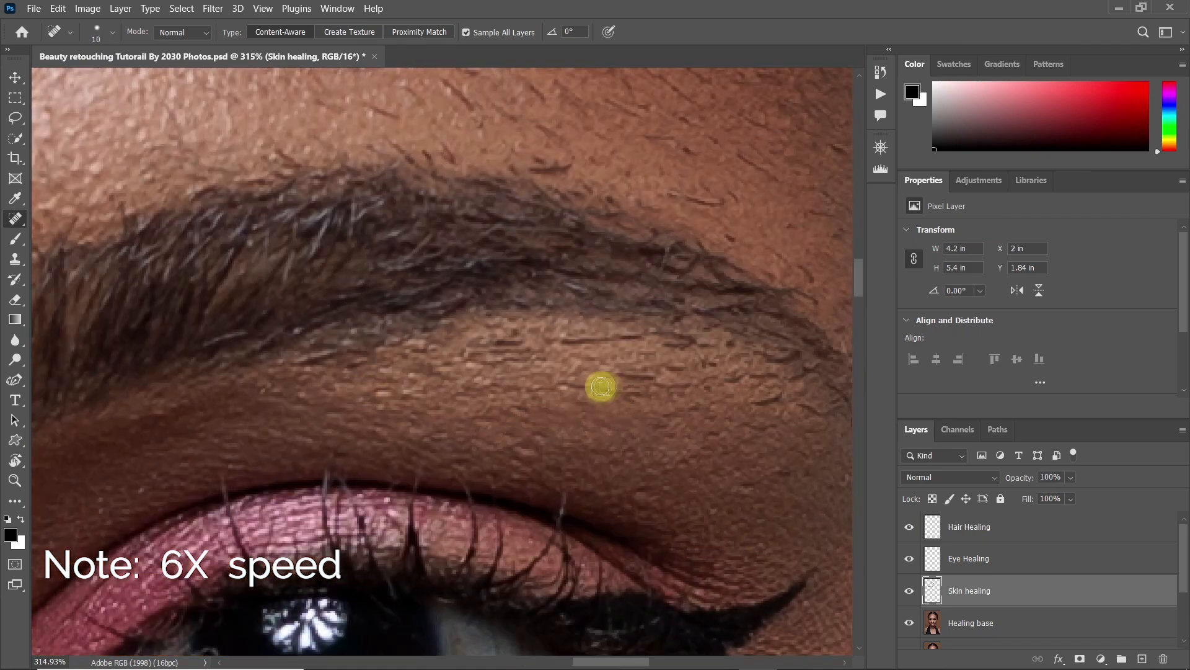
left_click_drag(638, 342, 699, 346)
left_click_drag(638, 398, 704, 395)
left_click_drag(706, 392, 457, 366)
left_click_drag(533, 445, 577, 455)
left_click_drag(581, 385, 536, 365)
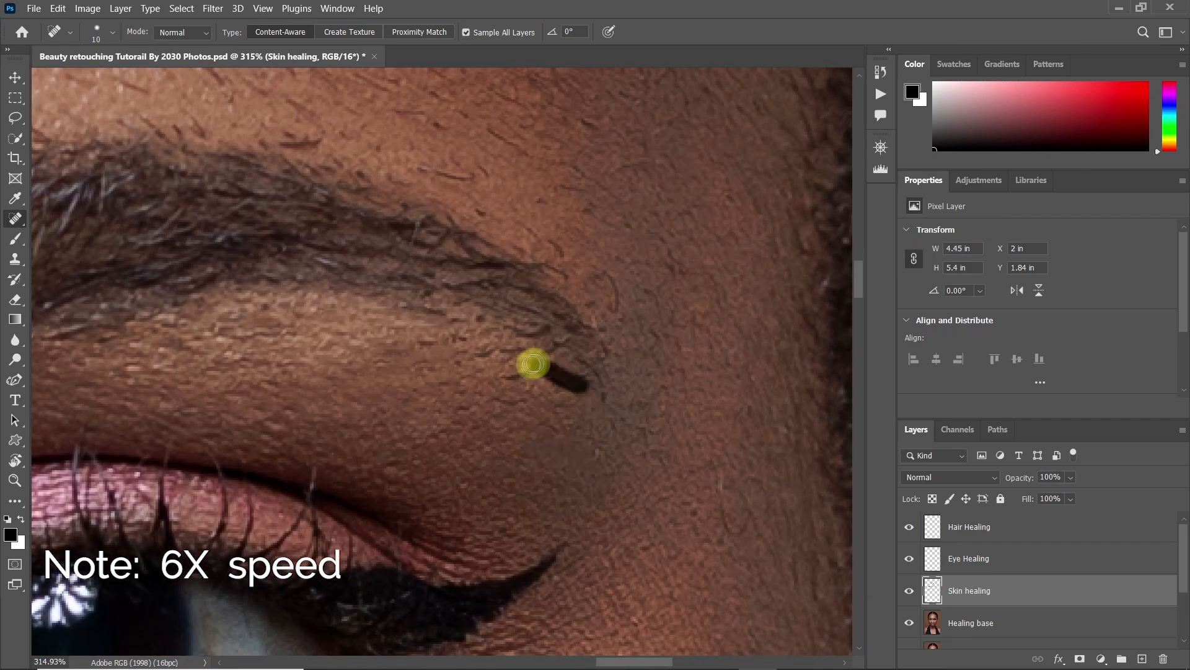
Heal the stray hairs around and beneath the outer tail of the right eyebrow with a size 10 brush
left_click_drag(567, 260, 601, 424)
left_click_drag(648, 471, 611, 412)
left_click_drag(450, 331, 594, 415)
left_click_drag(452, 398, 497, 404)
left_click_drag(294, 323, 327, 334)
left_click_drag(508, 280, 565, 289)
left_click(611, 343)
left_click_drag(666, 373, 711, 403)
left_click_drag(654, 406, 666, 422)
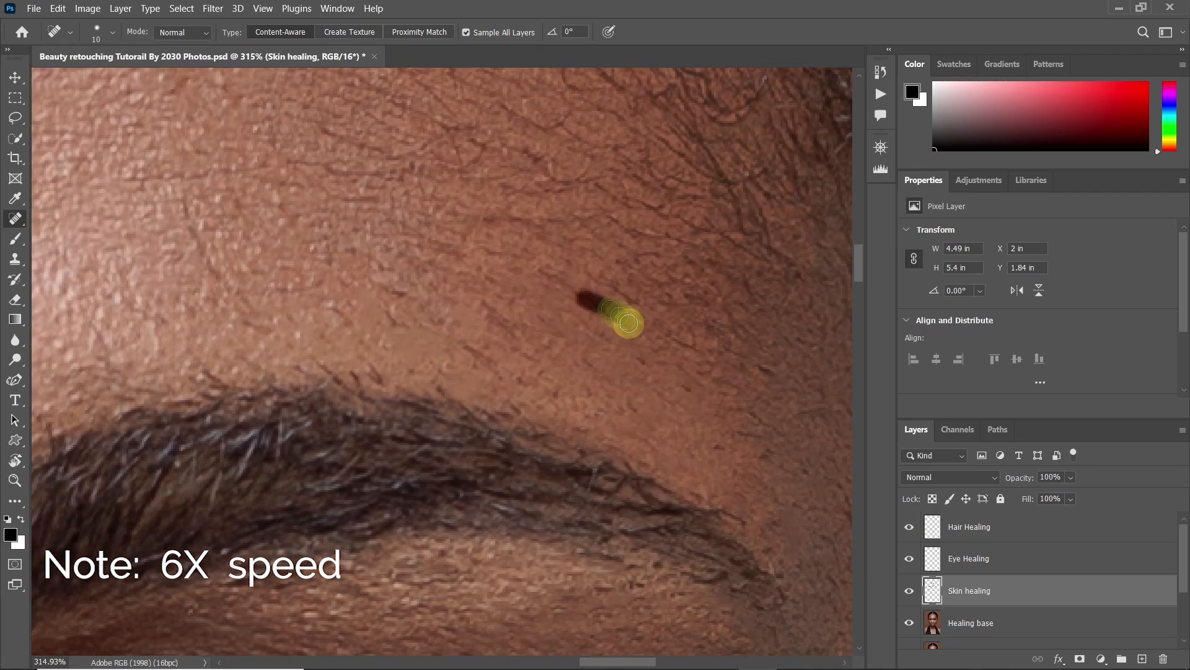
Heal the stray hairs above the right eyebrow, on the forehead toward the temple
left_click_drag(428, 310, 638, 421)
left_click_drag(447, 436, 470, 440)
left_click_drag(617, 338, 617, 377)
left_click_drag(496, 198, 473, 556)
mouse_move(558, 112)
left_mouse_down()
mouse_move(466, 458)
mouse_move(378, 473)
left_mouse_up()
left_click_drag(518, 438, 626, 434)
left_click_drag(665, 240, 627, 245)
Heal the bumps and uneven spots on the skin beneath the right eye
left_click_drag(516, 351, 527, 369)
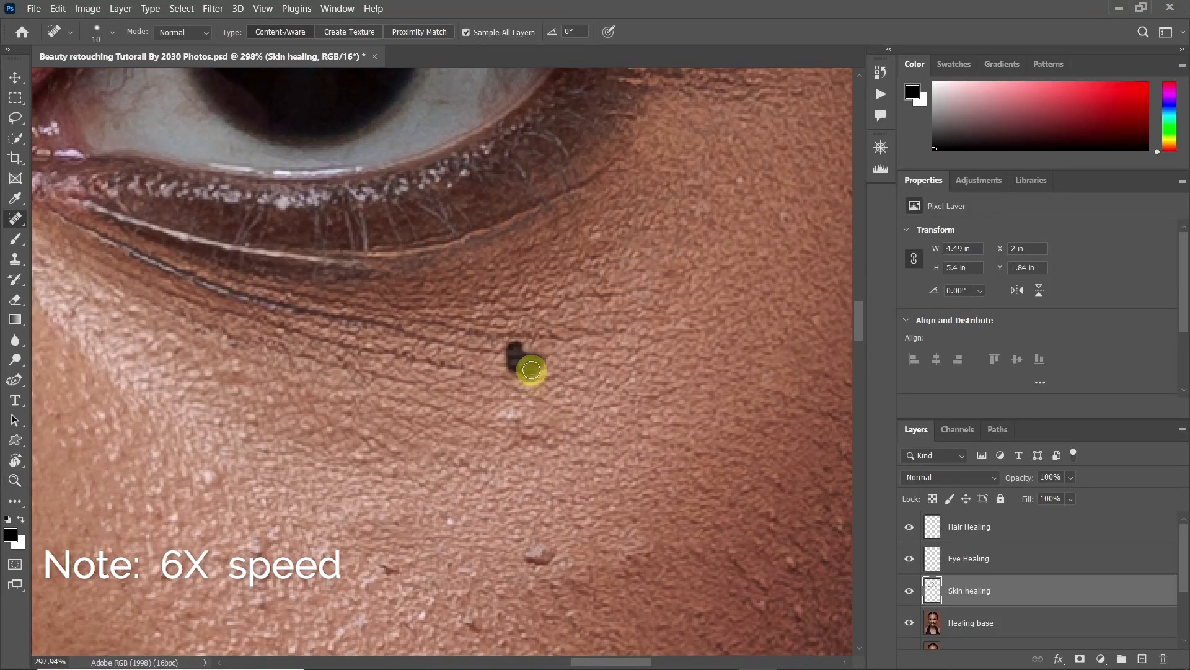
left_click_drag(527, 551, 549, 559)
left_click_drag(527, 558, 552, 434)
left_click_drag(506, 508, 496, 514)
left_click(610, 558)
left_click(416, 446)
left_click_drag(372, 409, 537, 449)
left_click_drag(441, 336, 472, 335)
left_click_drag(743, 336, 718, 345)
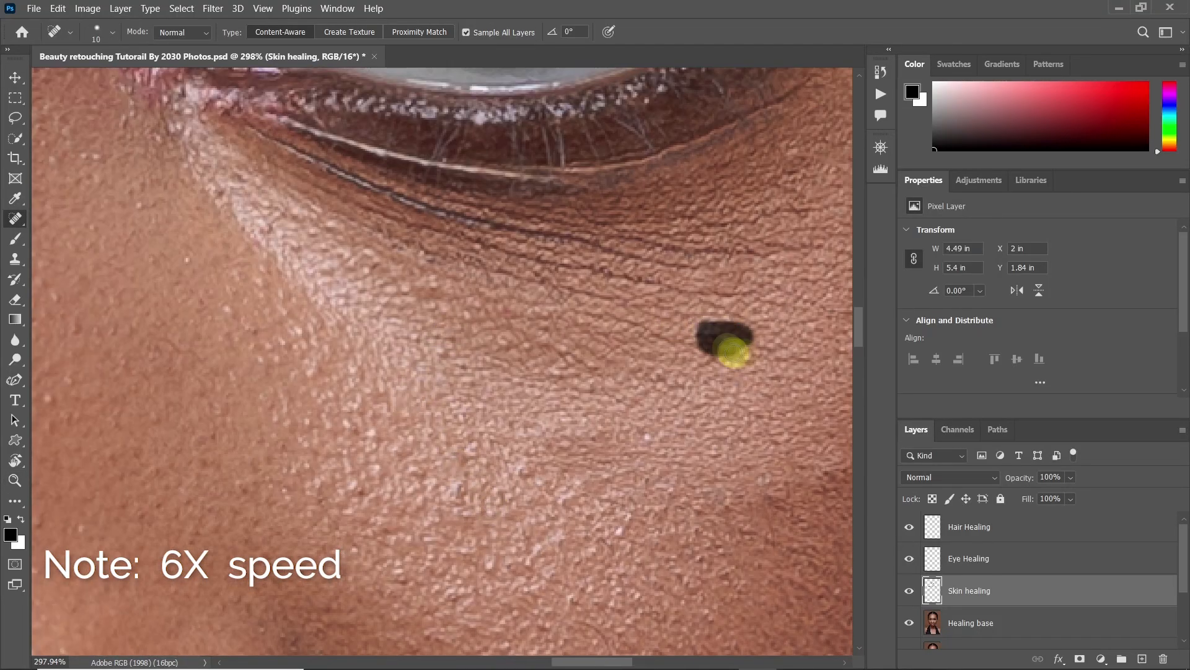
Heal the small spots on the upper right cheek between the under-eye area and the nose
left_click_drag(397, 496, 490, 532)
left_click_drag(546, 626, 499, 532)
left_click_drag(560, 503, 550, 497)
left_click_drag(514, 577, 477, 519)
left_click_drag(434, 611, 396, 465)
left_click(364, 486)
left_click_drag(143, 499, 181, 388)
left_click_drag(198, 236, 352, 384)
left_click_drag(630, 333, 465, 204)
left_click_drag(350, 429, 280, 428)
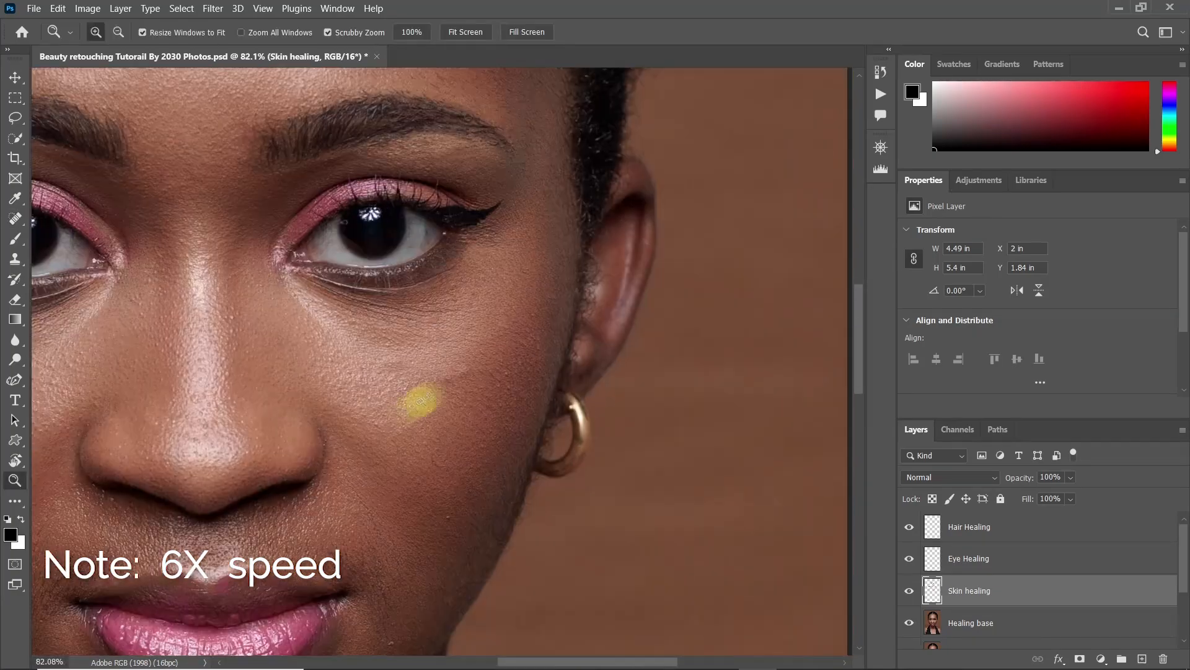
Heal the larger blemishes across the right cheek toward the ear with a size 25 brush
left_click_drag(403, 421, 476, 419)
left_click_drag(527, 316, 524, 327)
left_click(657, 298)
left_click(711, 255)
left_click(759, 147)
left_click_drag(483, 552, 456, 396)
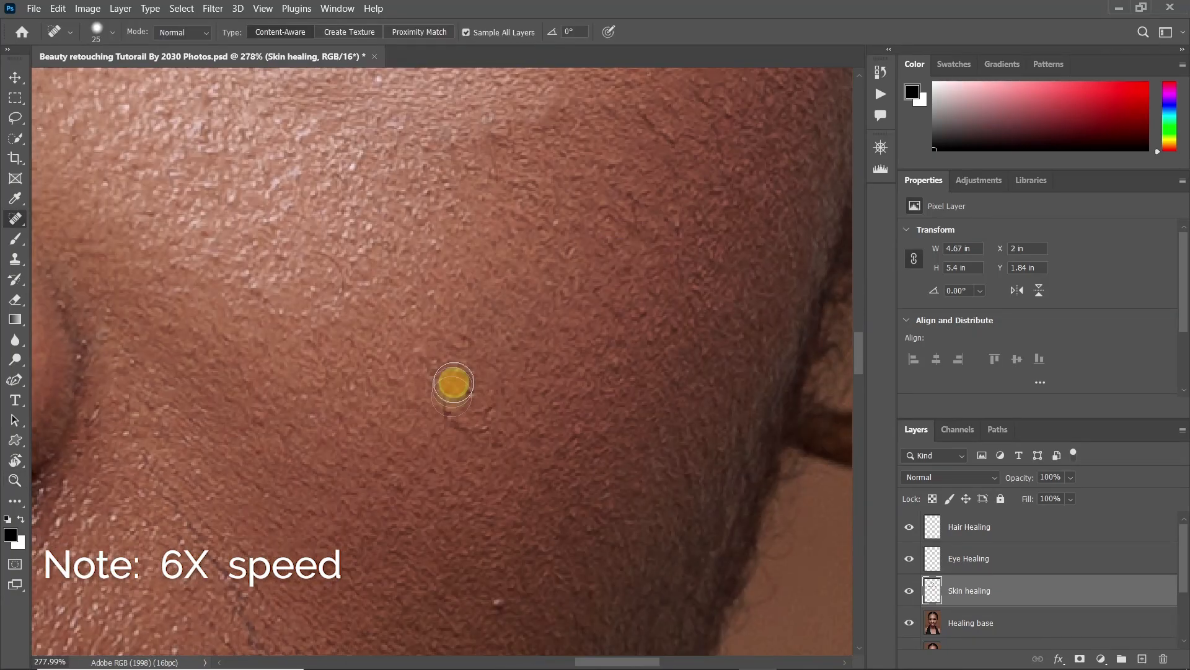
left_click_drag(561, 598, 582, 449)
left_click_drag(605, 284, 529, 457)
Reduce the brush to size 20 and heal the marks on the lower right cheek down toward the mouth
left_click_drag(310, 633, 428, 471)
key("[")
mouse_move(405, 345)
left_mouse_down()
mouse_move(437, 430)
mouse_move(338, 281)
left_mouse_up()
left_click_drag(332, 294, 287, 234)
left_click_drag(357, 425, 372, 514)
left_click_drag(393, 520, 366, 399)
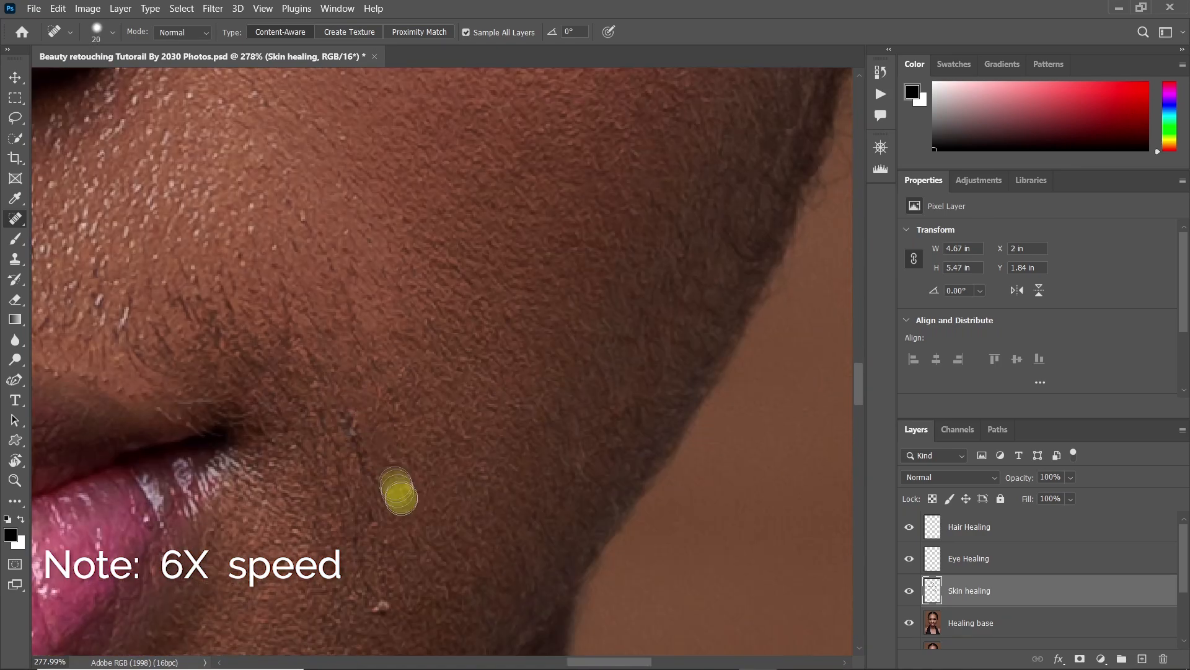
Heal the white spot and the dark hairs around the right corner of the mouth
left_click(380, 608)
left_click_drag(383, 622, 408, 510)
left_click_drag(353, 322, 430, 500)
left_click_drag(363, 383, 415, 481)
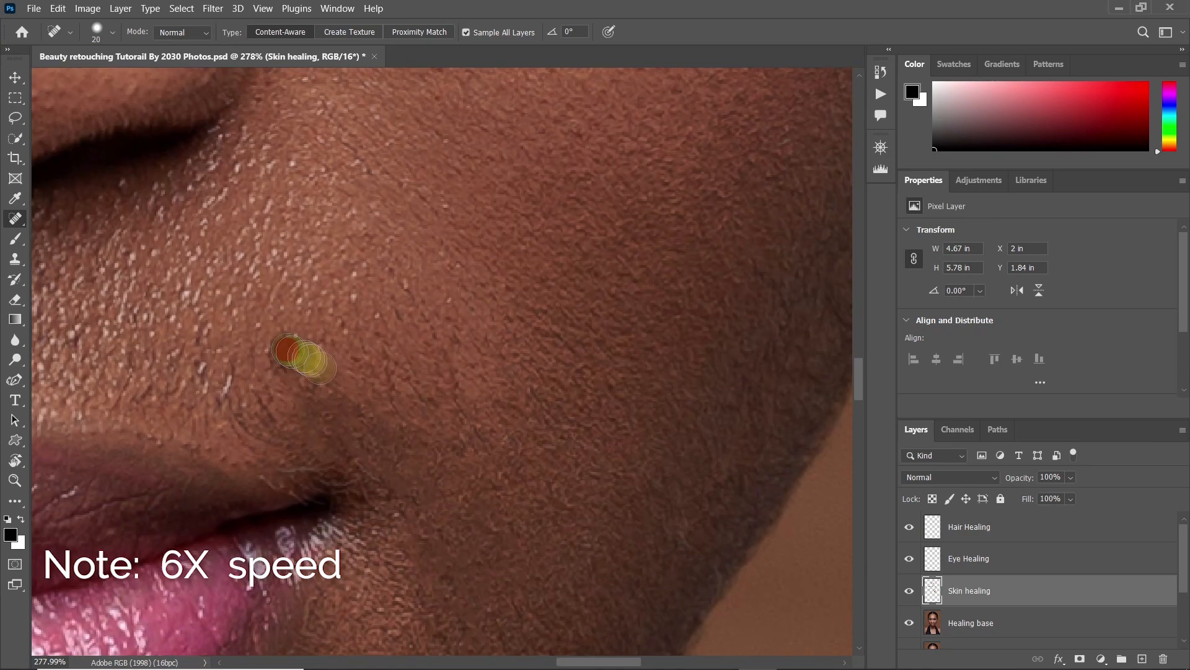
scroll(439, 524, "down", 5)
mouse_move(558, 325)
left_mouse_down()
mouse_move(543, 357)
mouse_move(369, 531)
left_mouse_up()
left_click_drag(437, 347, 490, 374)
left_click_drag(460, 326, 414, 481)
Heal the blemishes across the chin around the gems and along the jaw
left_click_drag(340, 454, 490, 124)
left_click(537, 454)
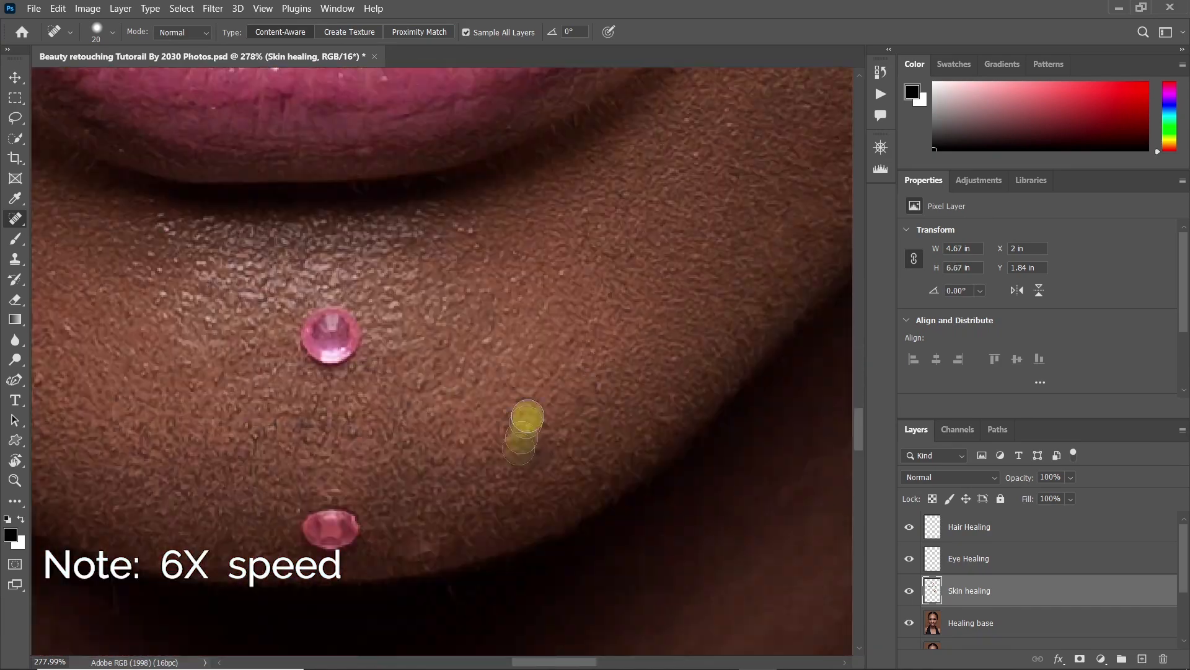
left_click_drag(323, 403, 521, 387)
left_click(733, 522)
left_click_drag(295, 328, 268, 311)
left_click_drag(273, 260, 595, 645)
left_click_drag(351, 273, 311, 299)
left_click_drag(298, 423, 298, 451)
Heal the dark hairs around the left corner of the mouth and blend the area with the Clone Stamp
mouse_move(496, 94)
left_mouse_down()
mouse_move(505, 273)
mouse_move(490, 317)
left_mouse_up()
left_click_drag(297, 225, 268, 308)
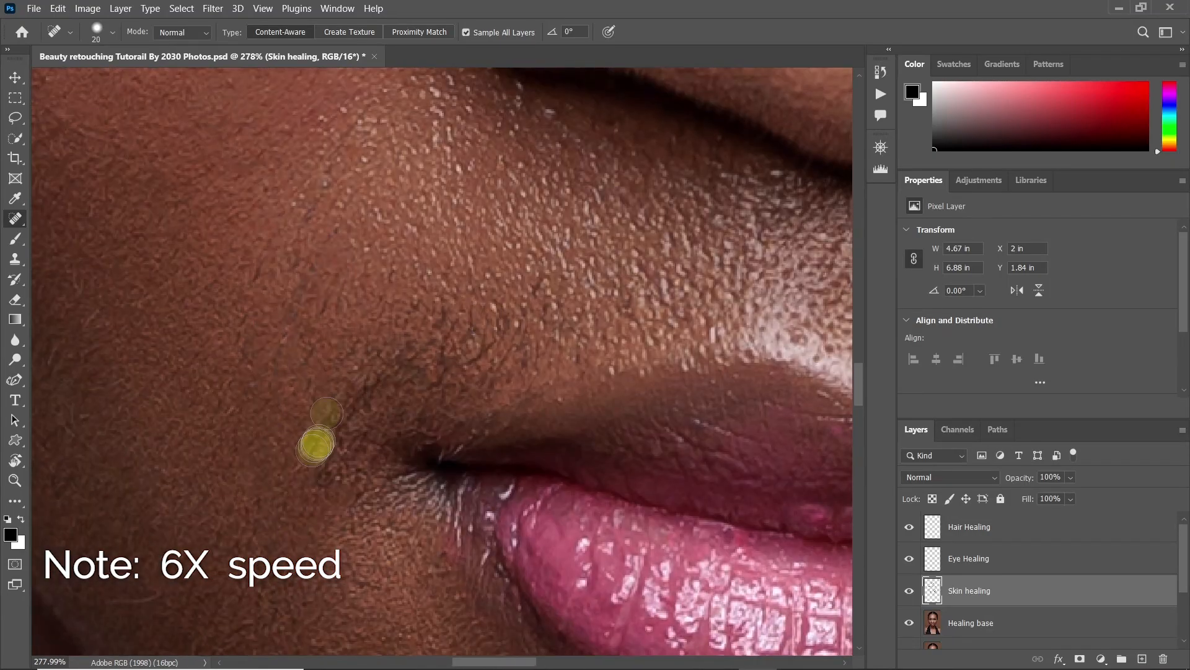
key("s")
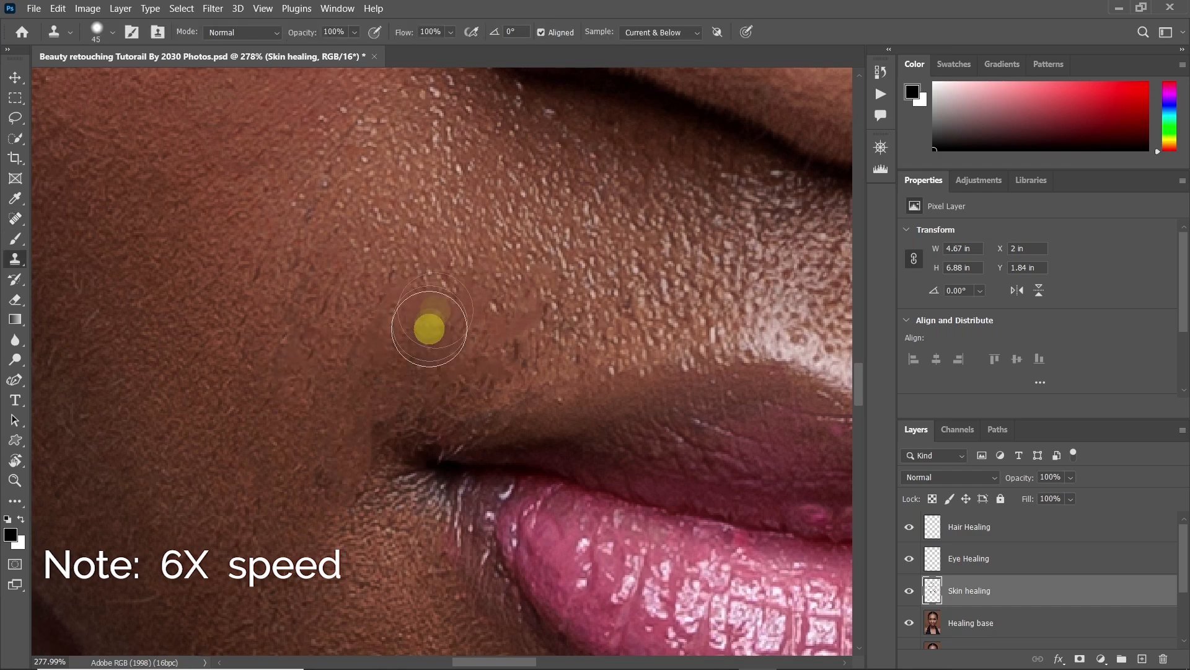
left_click(405, 351)
key("j")
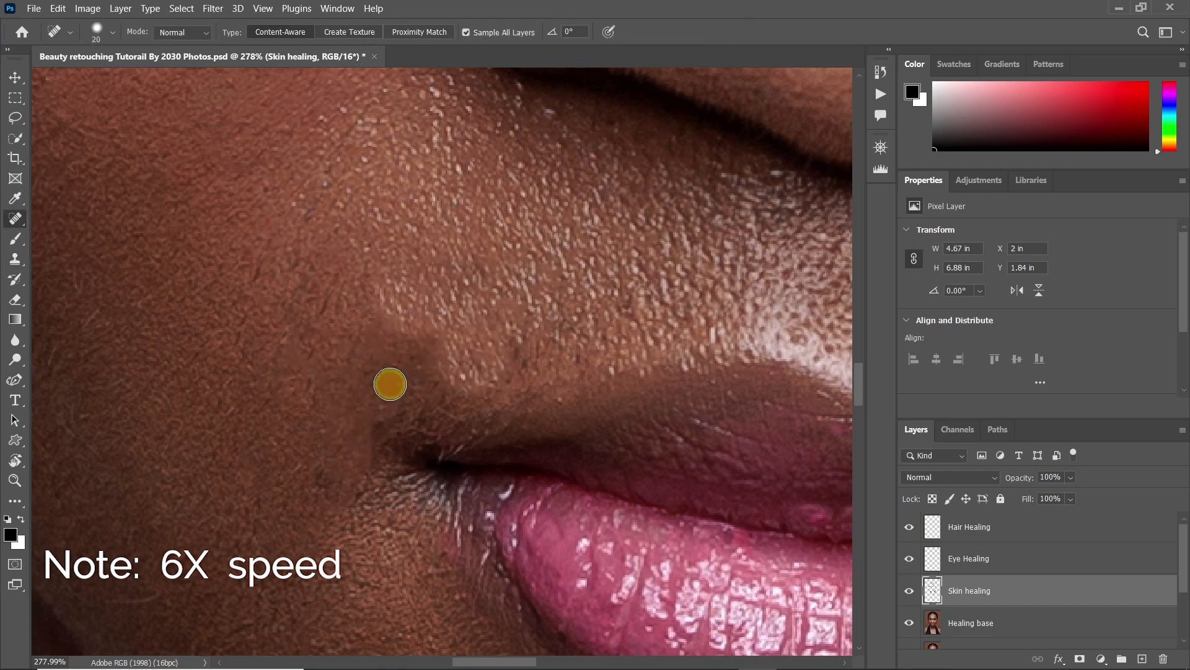
key("z")
mouse_move(423, 439)
left_mouse_down()
mouse_move(412, 436)
mouse_move(433, 477)
left_mouse_up()
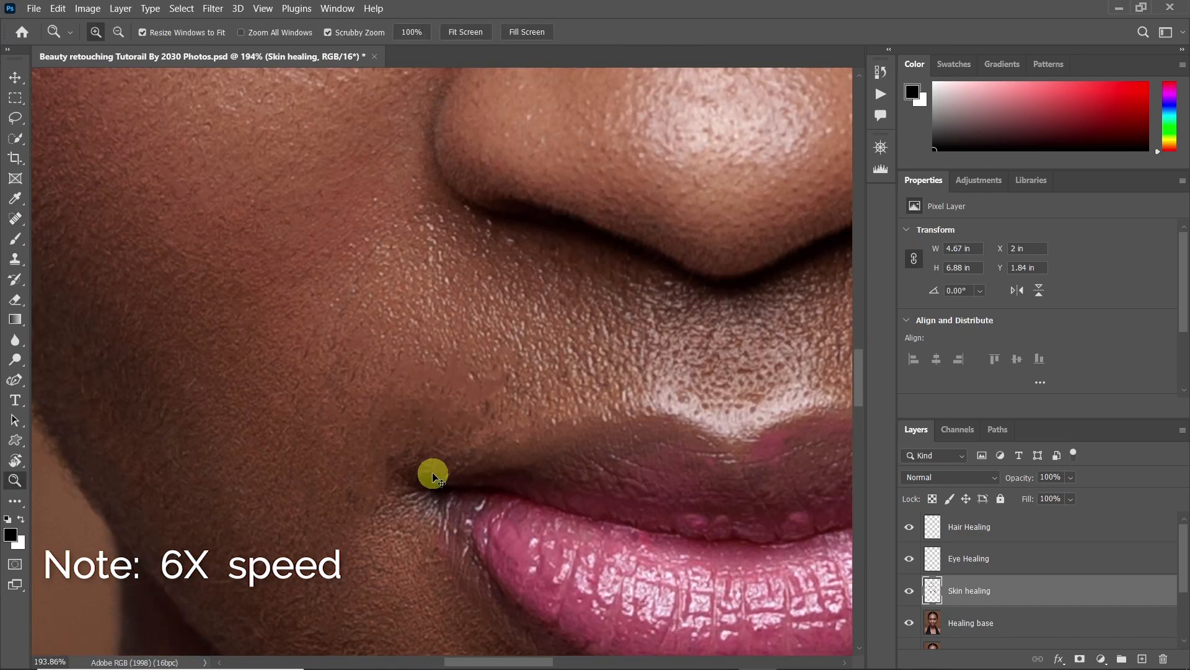
left_click_drag(468, 374, 404, 414)
left_click_drag(446, 338, 403, 341)
left_click_drag(450, 168, 490, 170)
key("j")
mouse_move(283, 390)
left_mouse_down()
mouse_move(324, 383)
mouse_move(238, 402)
mouse_move(313, 380)
left_mouse_up()
Heal the stray hairs beneath the left eyebrow with a size 15 Spot Healing Brush
key("z")
key("s")
key("j")
key("bracketleft")
key("bracketleft")
key("bracketleft")
key("bracketleft")
key("bracketleft")
left_click(335, 234)
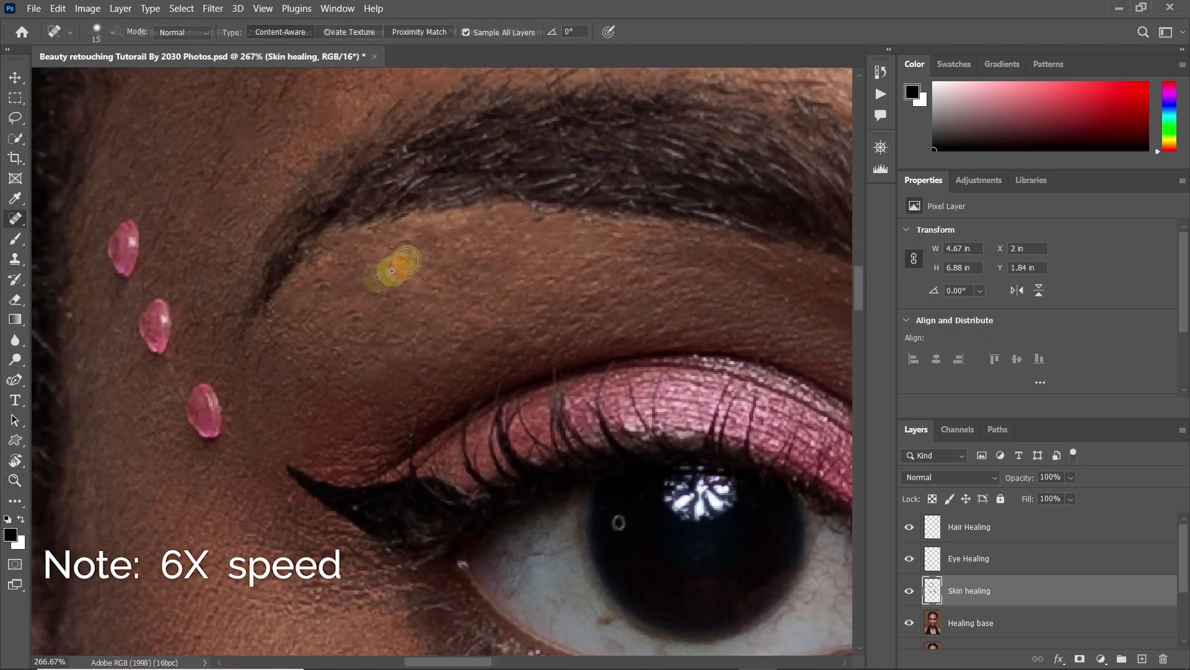
Enlarge the Spot Healing Brush to size 45 and heal the spots on the chest
key("z")
left_click_drag(411, 256, 347, 279)
left_click_drag(539, 526, 592, 524)
key("j")
key("bracketright")
key("bracketright")
key("bracketright")
key("bracketright")
key("bracketright")
key("bracketright")
left_click(452, 327)
left_click_drag(393, 594, 351, 570)
left_click_drag(704, 181, 697, 214)
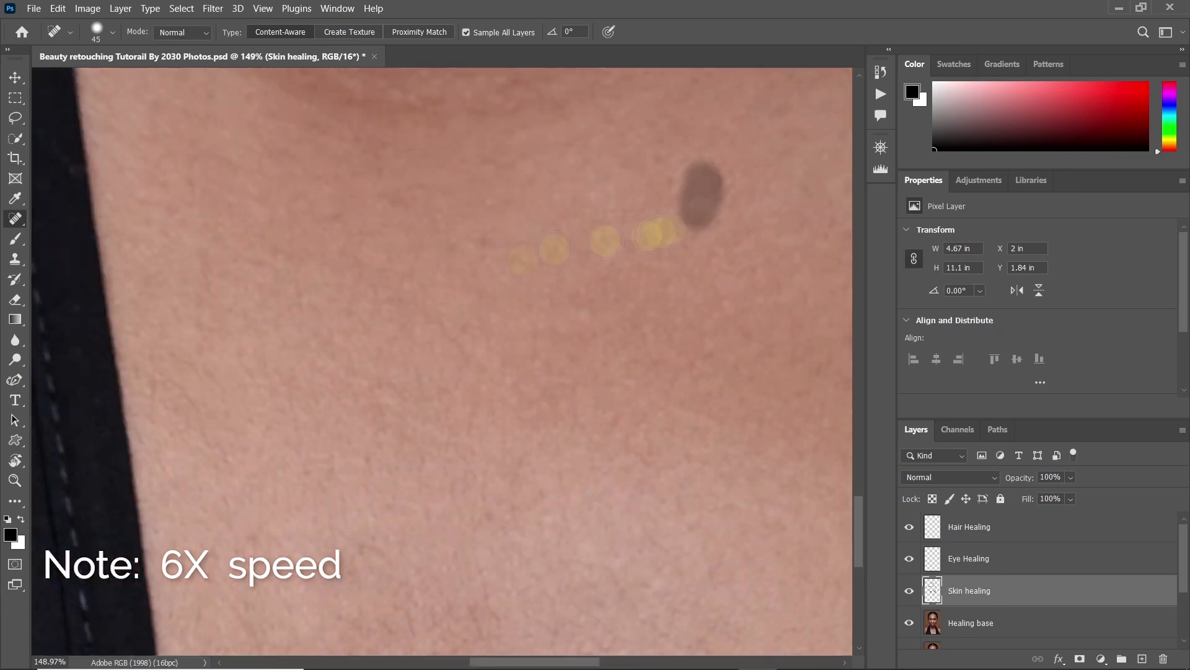
left_click_drag(645, 186, 627, 479)
left_click_drag(412, 393, 550, 248)
left_click_drag(273, 367, 550, 384)
left_click(518, 446)
Return to the face and touch up a remaining spot with the Spot Healing Brush
key("z")
left_click_drag(586, 428, 514, 397)
left_click_drag(503, 260, 538, 270)
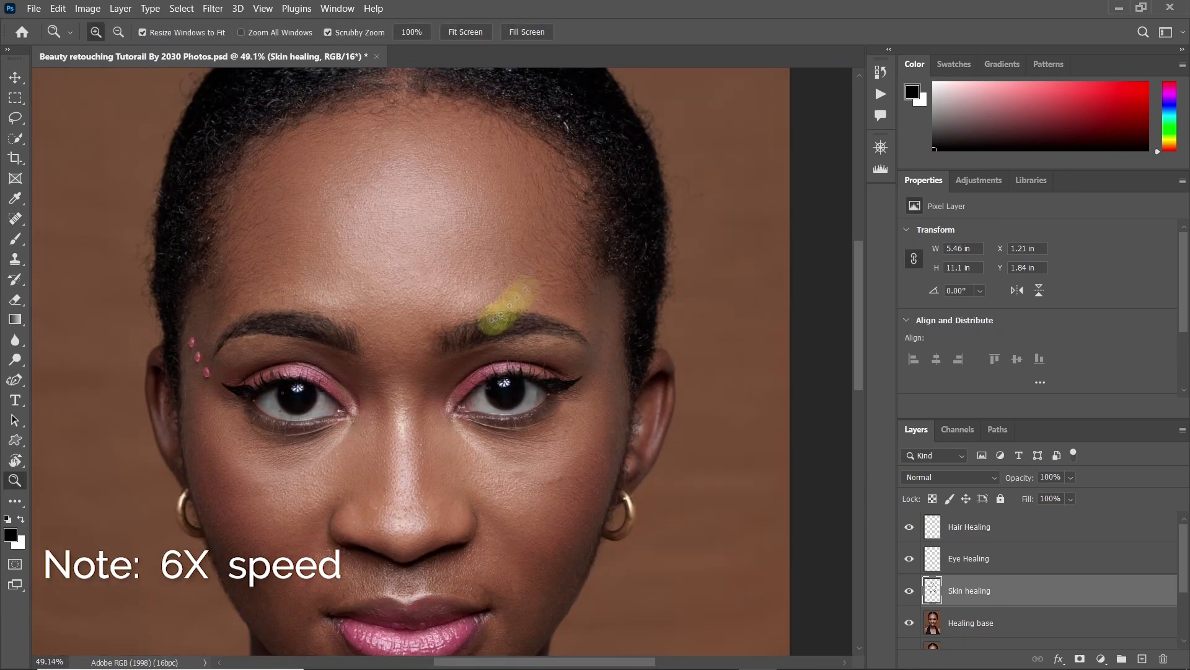
left_click_drag(543, 507, 614, 496)
key("j")
left_click_drag(429, 414, 444, 438)
Examine the healed skin over the whole portrait and close up on the face
key("z")
left_click_drag(527, 372, 422, 385)
mouse_move(417, 351)
left_mouse_down()
mouse_move(360, 456)
mouse_move(422, 328)
left_mouse_up()
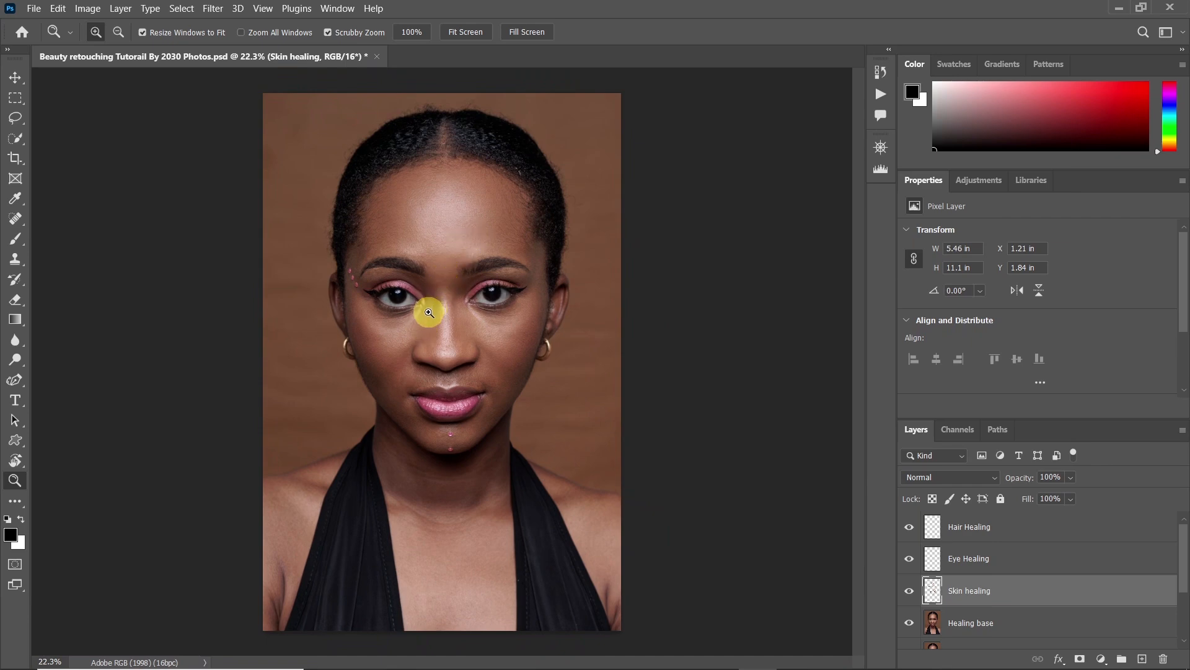
mouse_move(446, 258)
left_mouse_down()
mouse_move(481, 250)
mouse_move(457, 255)
left_mouse_up()
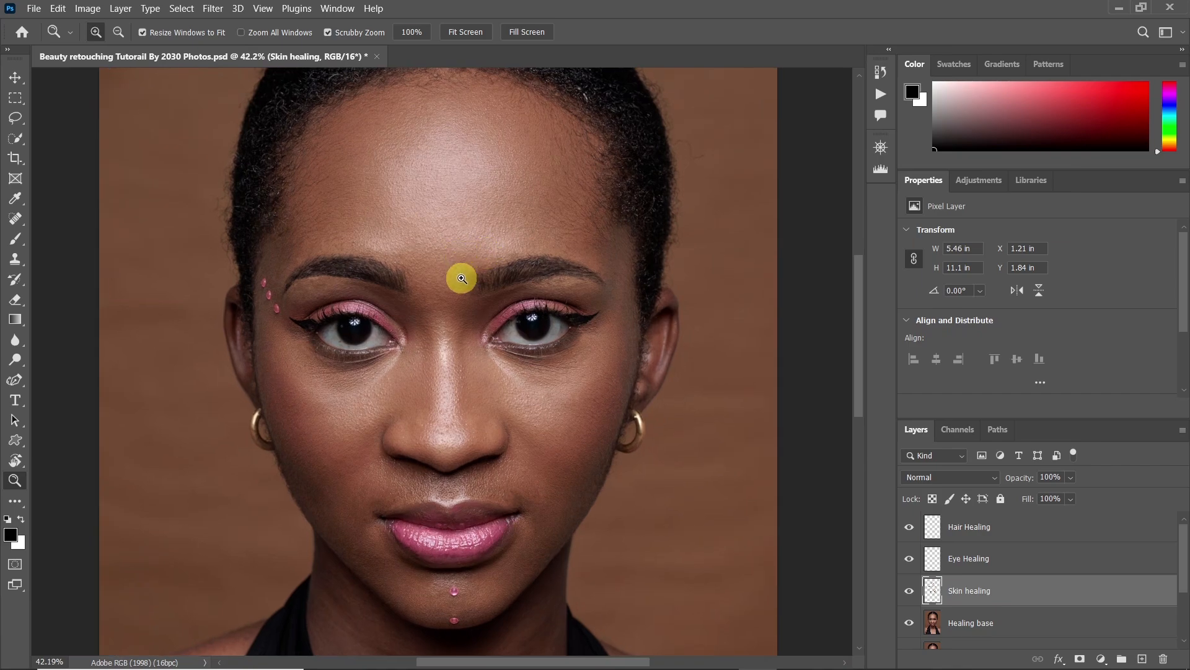
mouse_move(383, 421)
left_mouse_down()
mouse_move(417, 385)
mouse_move(377, 415)
left_mouse_up()
left_click_drag(432, 328, 423, 360)
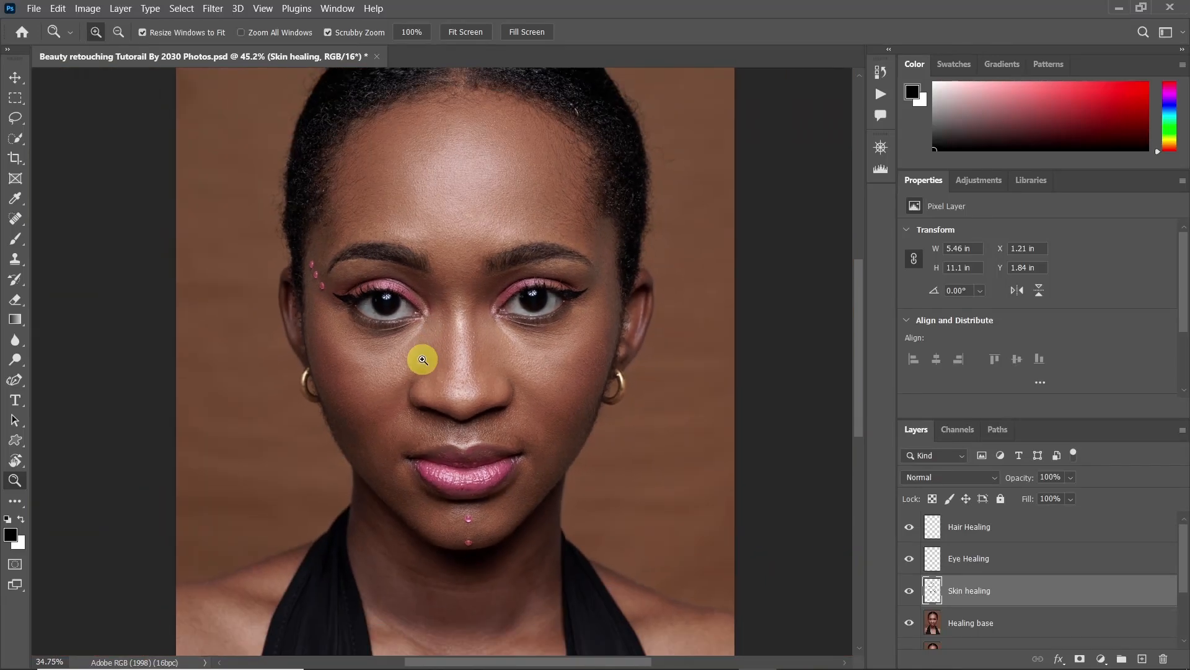
left_click_drag(532, 247, 524, 300)
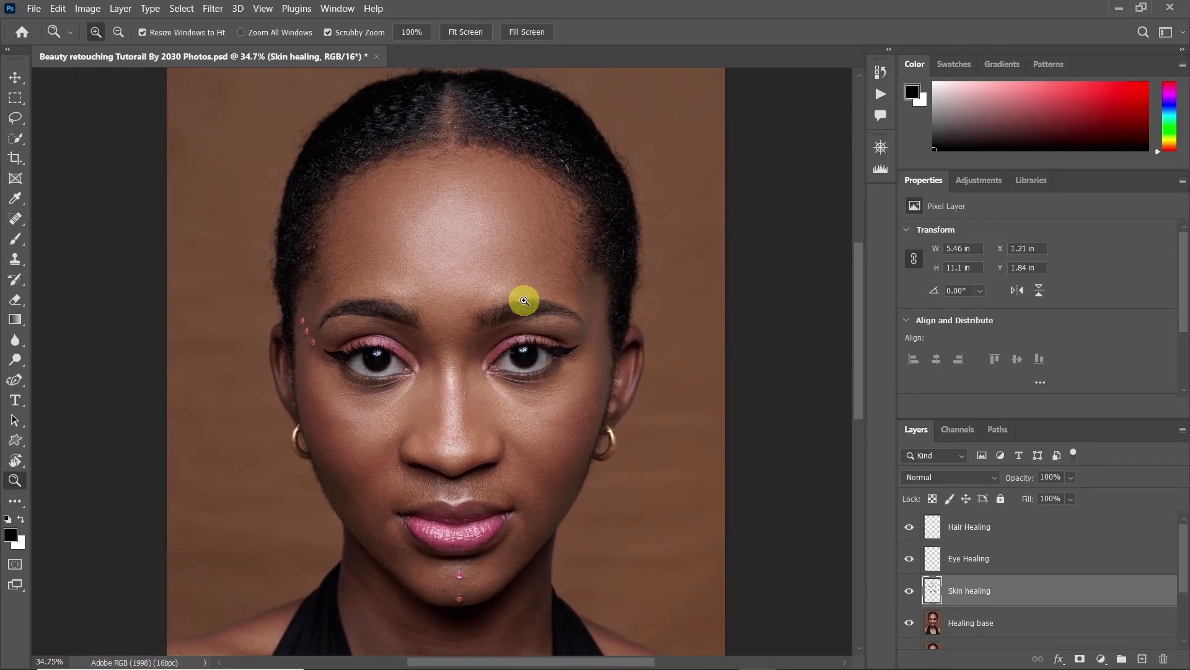
Compare the forehead and lower face with the Skin healing layer hidden and shown
left_click_drag(478, 227, 481, 353)
left_click(917, 593)
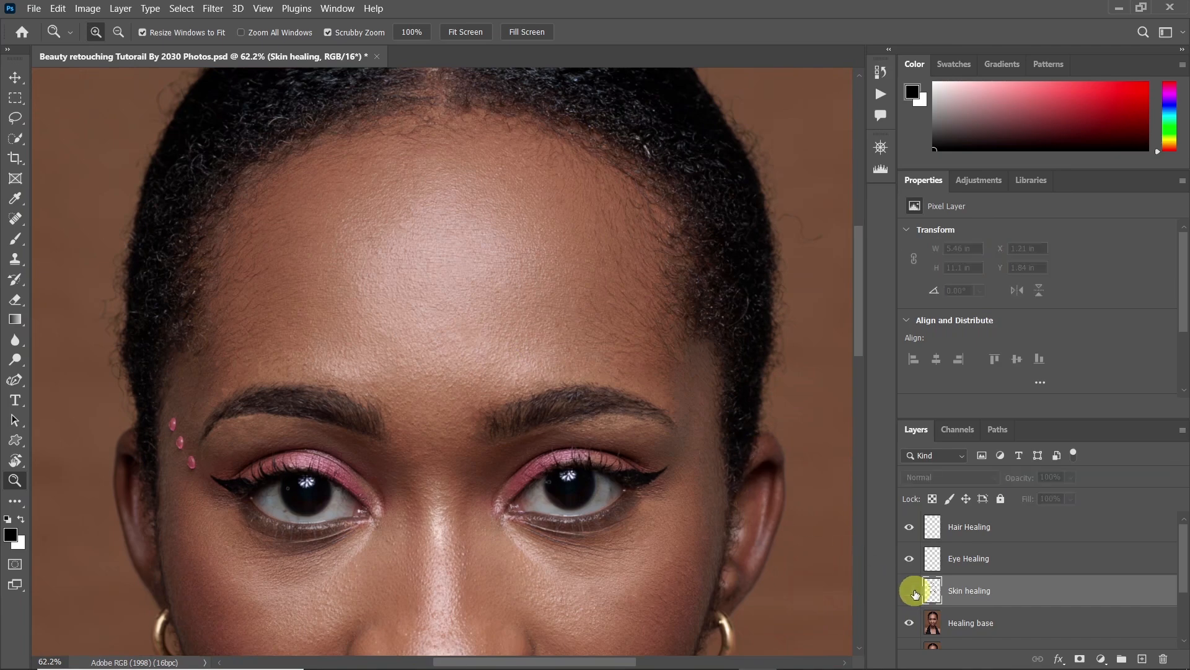
left_click(915, 593)
left_click_drag(524, 548, 536, 281)
left_click(912, 592)
left_click(911, 593)
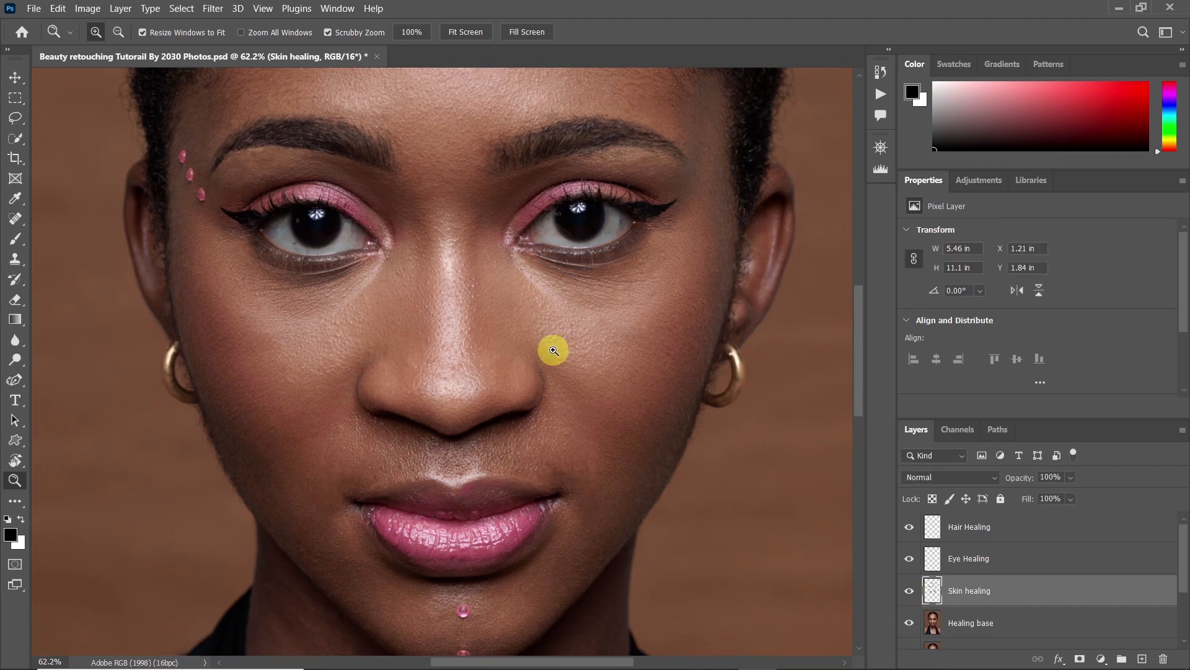
Isolate the Skin healing layer to review its strokes, and restore the visibility of all layers
left_click_drag(551, 347, 496, 375)
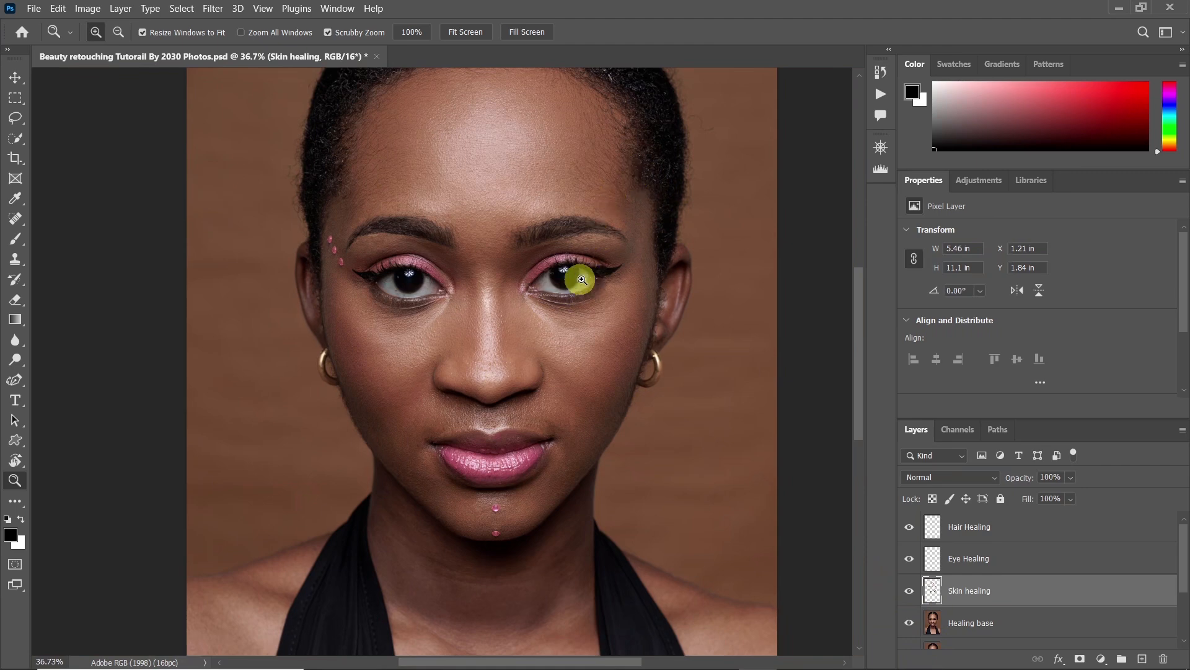
left_click_drag(577, 337, 550, 353)
left_click_drag(508, 180, 532, 178)
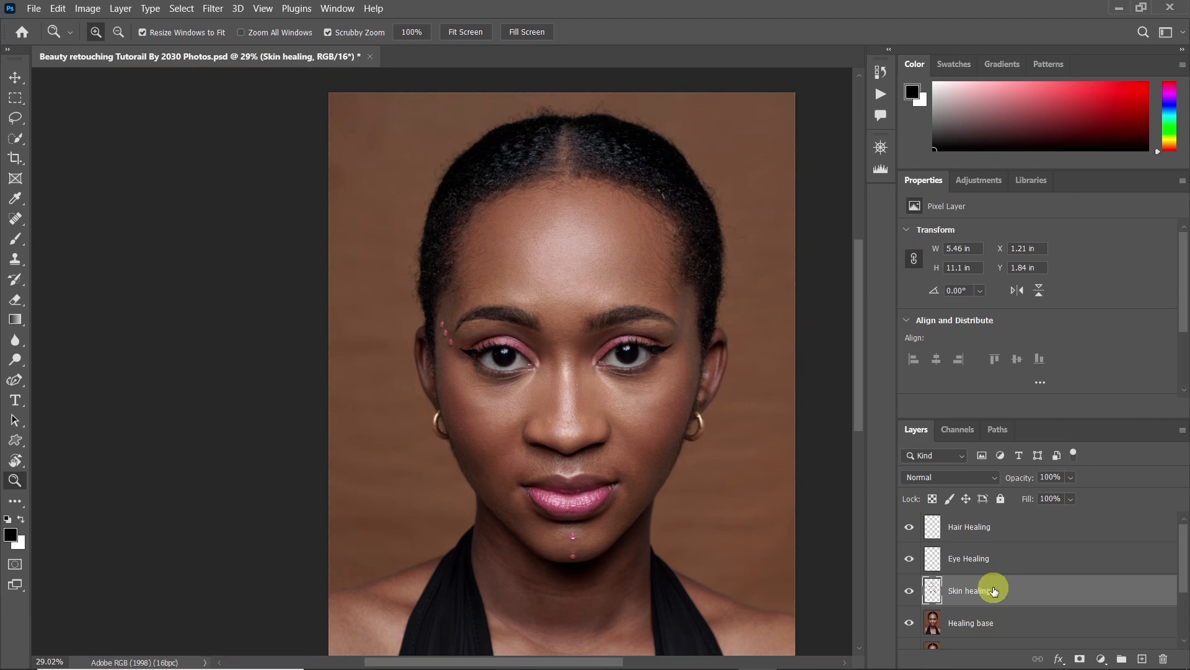
left_click(910, 591, "alt")
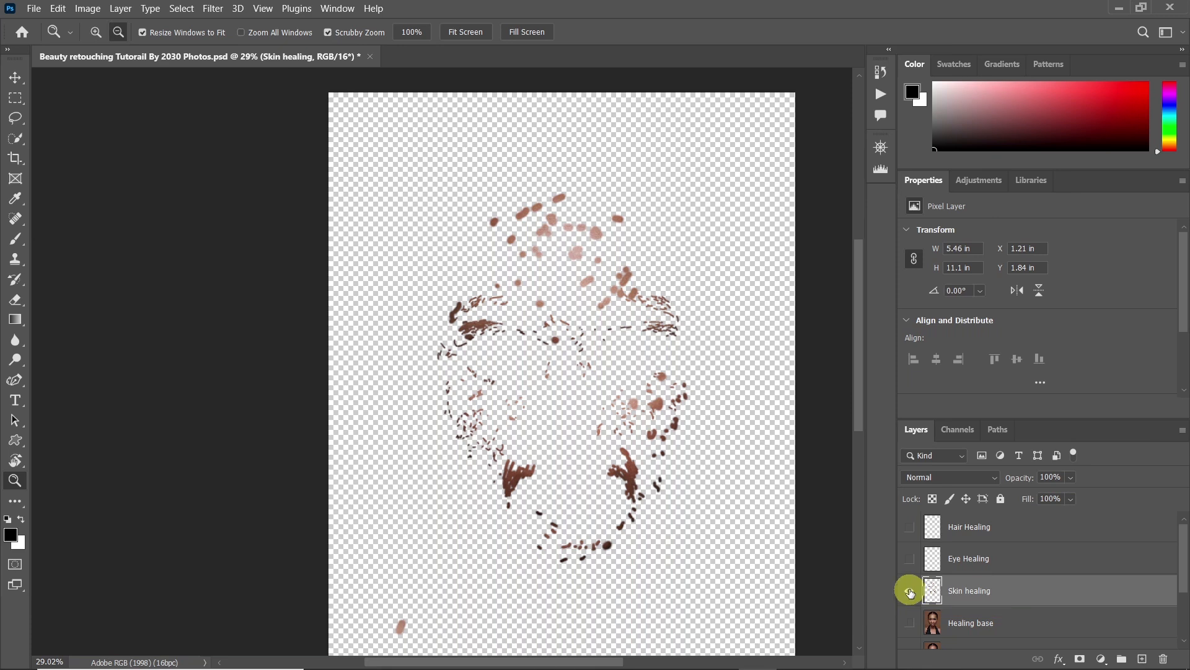
left_click(910, 591, "alt")
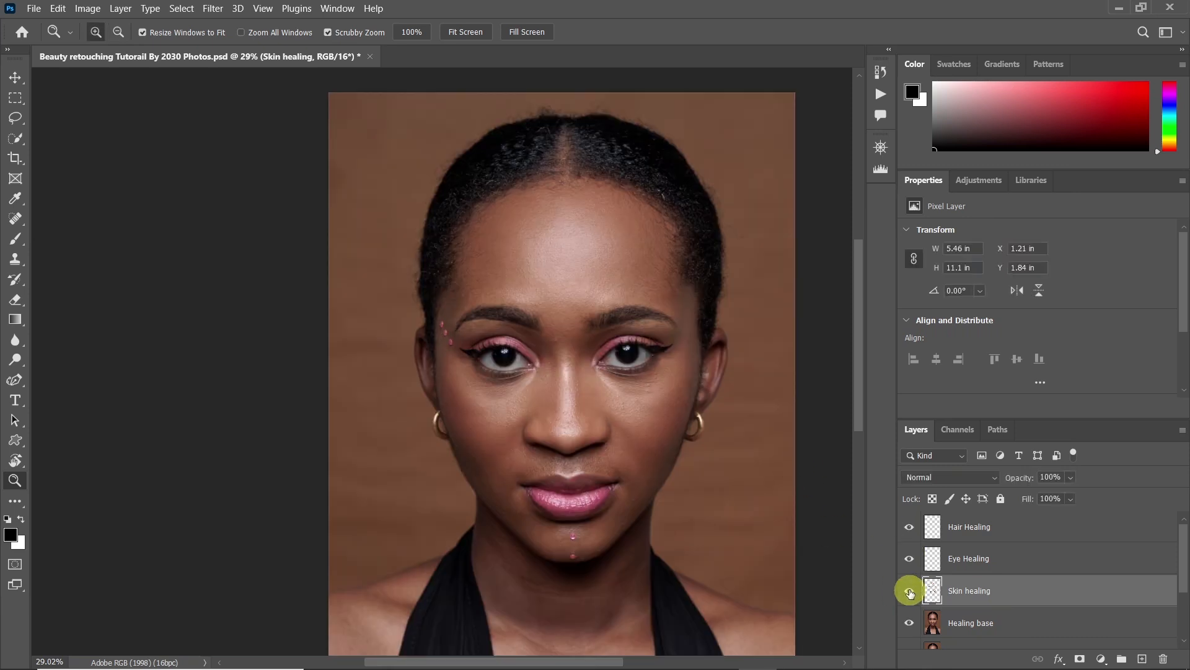
Make the Eye Healing layer active for the left eye and set the Spot Healing Brush to size 20
left_click_drag(501, 345, 561, 357)
left_click_drag(518, 390, 556, 353)
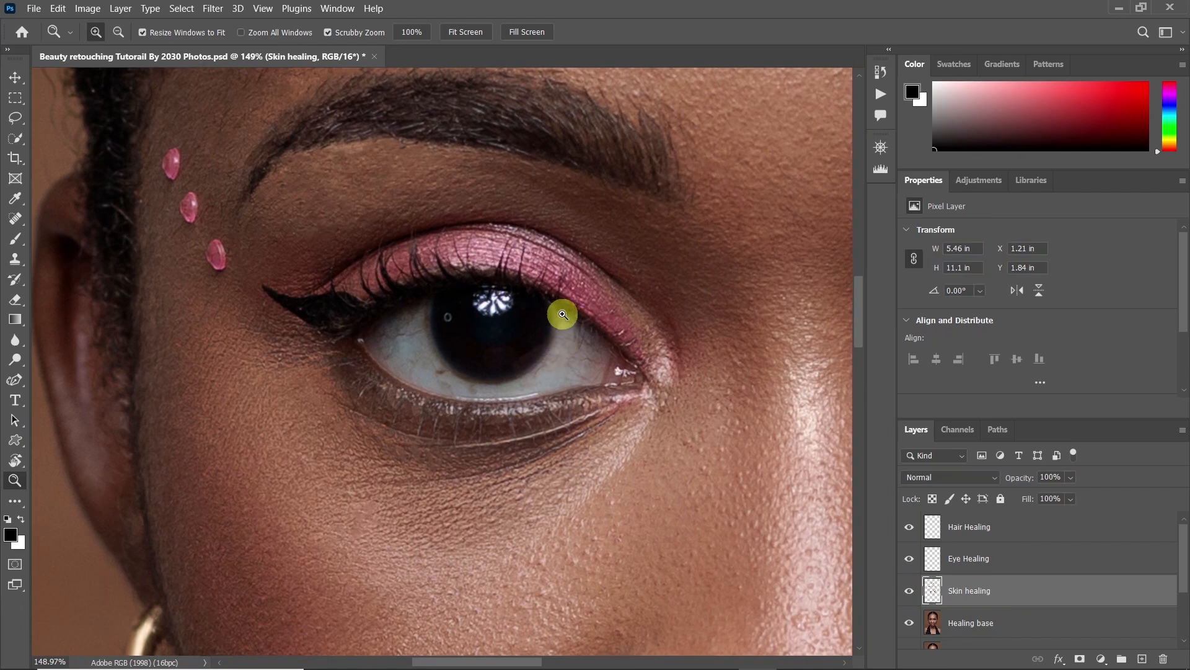
left_click_drag(562, 259, 534, 283)
left_click_drag(629, 290, 415, 361)
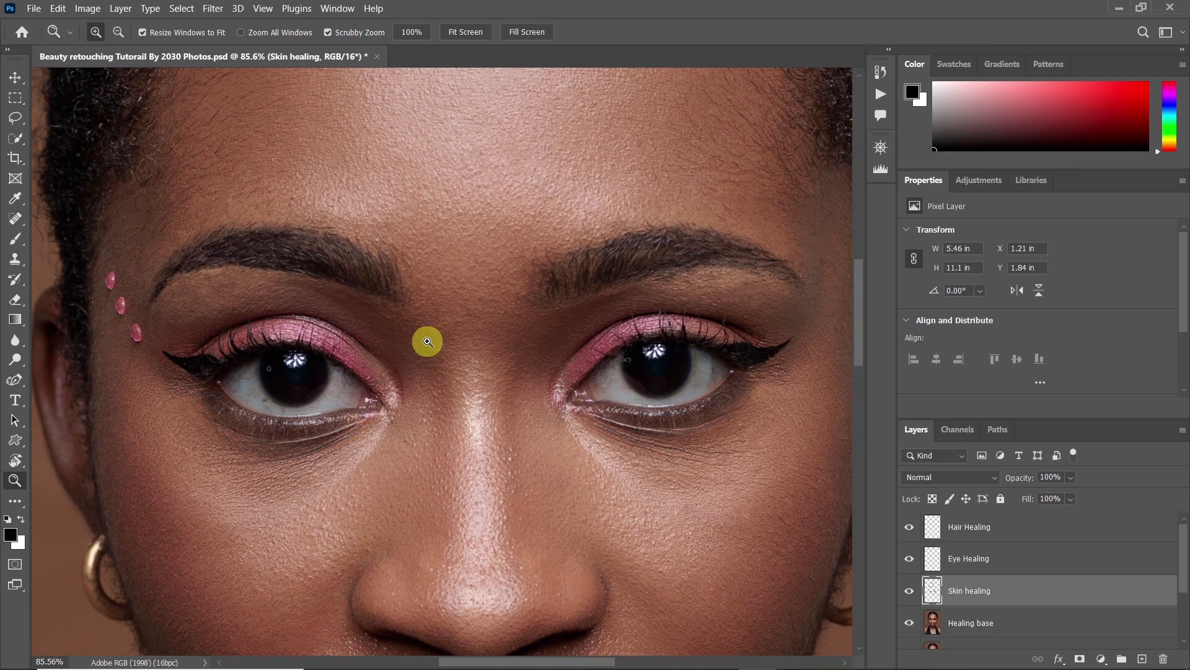
left_click_drag(262, 391, 292, 370)
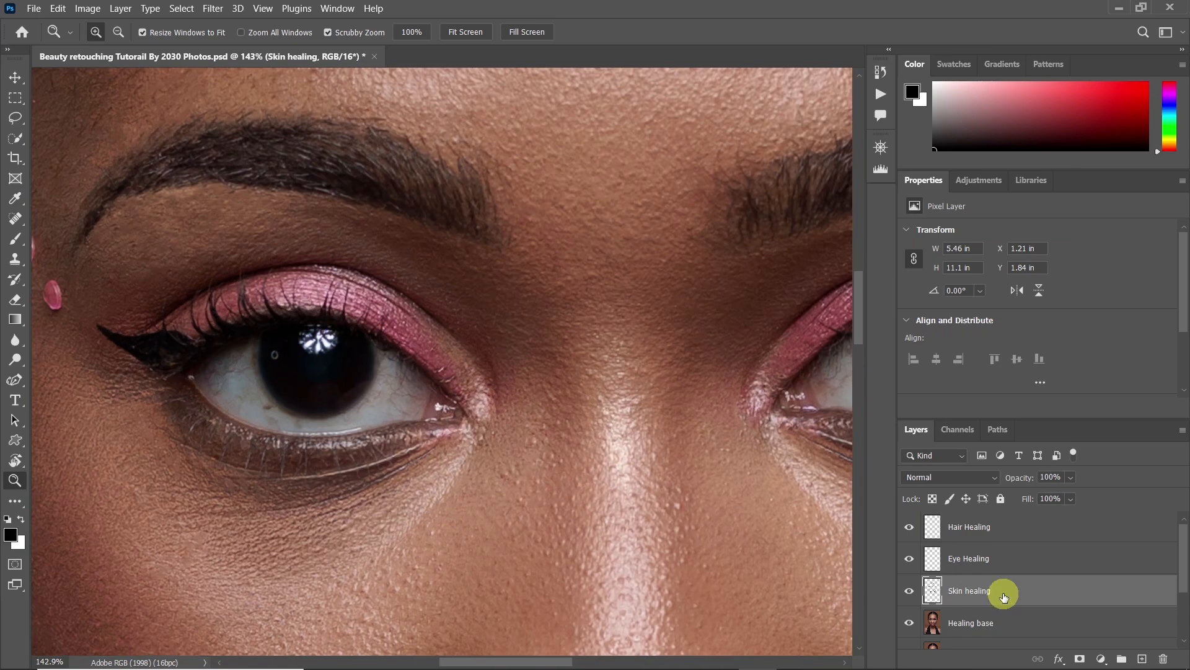
left_click(939, 566)
mouse_move(199, 359)
left_mouse_down()
mouse_move(220, 348)
mouse_move(260, 387)
left_mouse_up()
key("j")
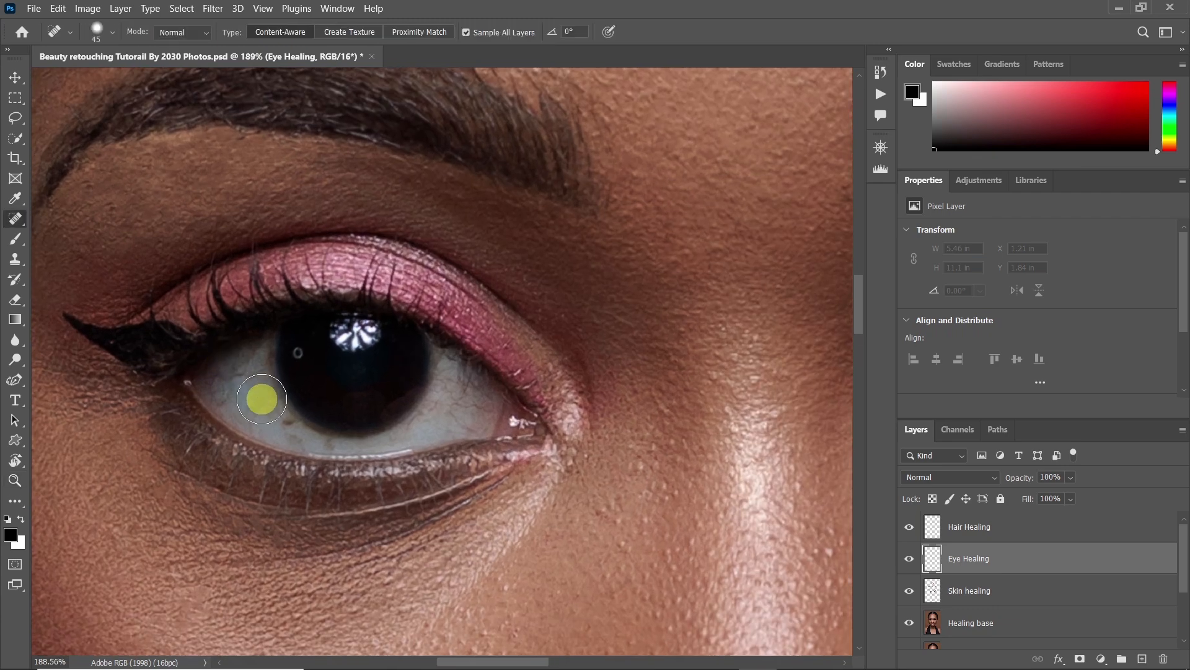
key("bracketleft")
key("bracketleft")
key("bracketleft")
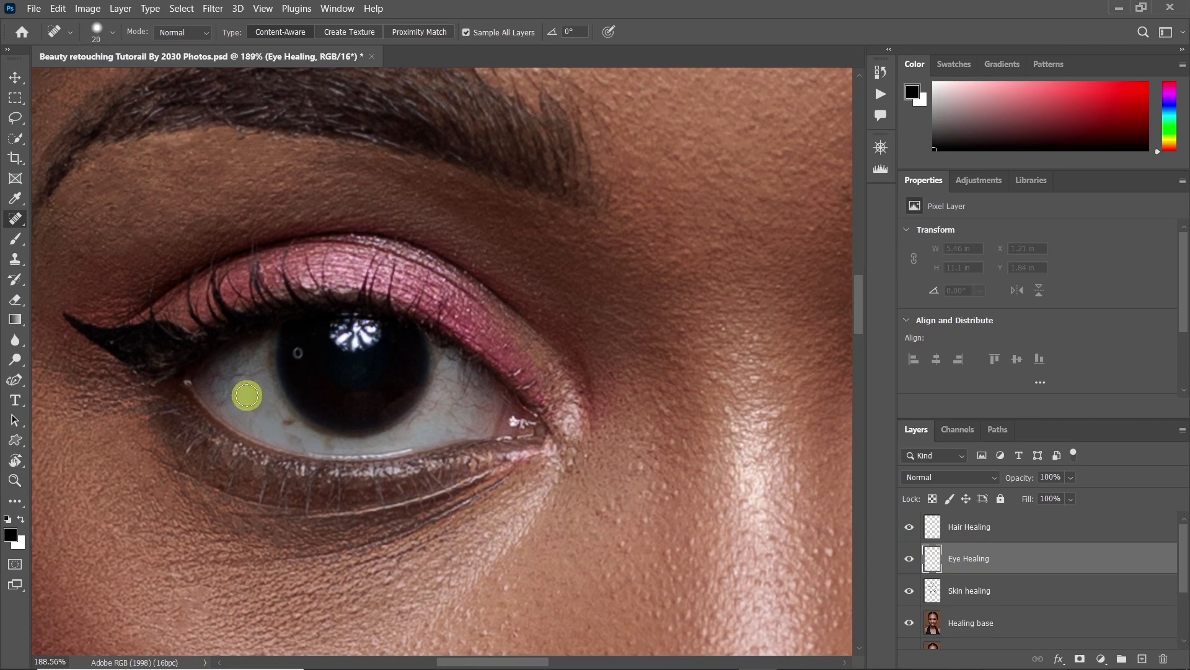
Heal the veins in the outer white of the left eye with a size 10 brush
key("z")
left_click_drag(240, 392, 263, 388)
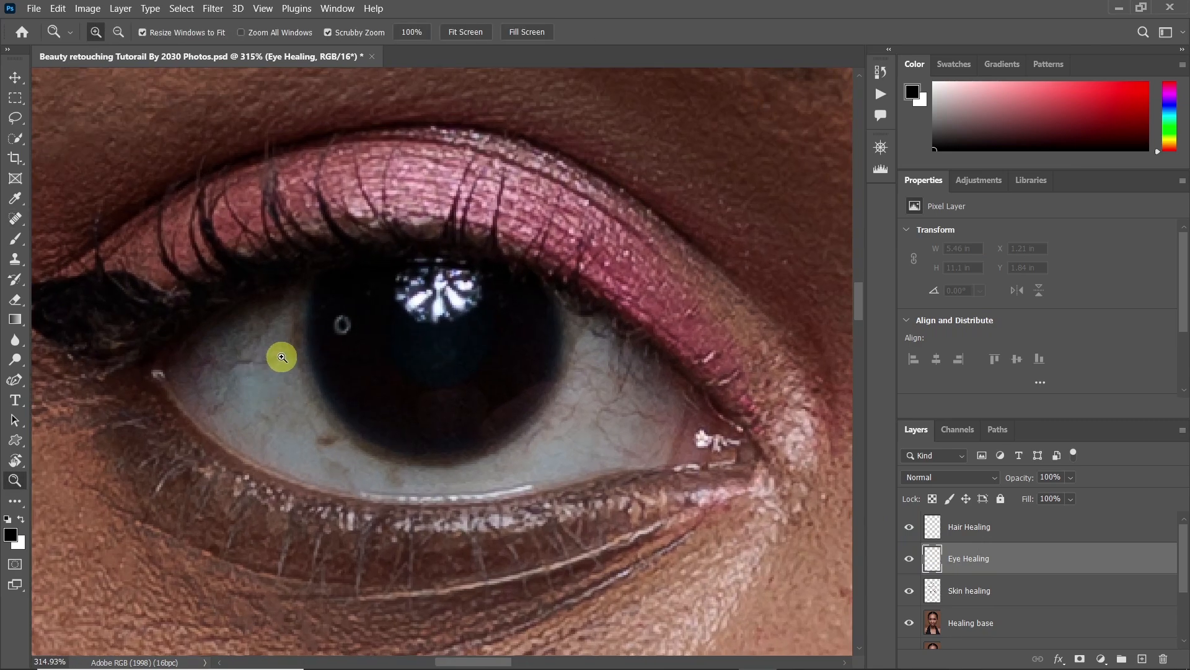
key("j")
left_click(215, 403)
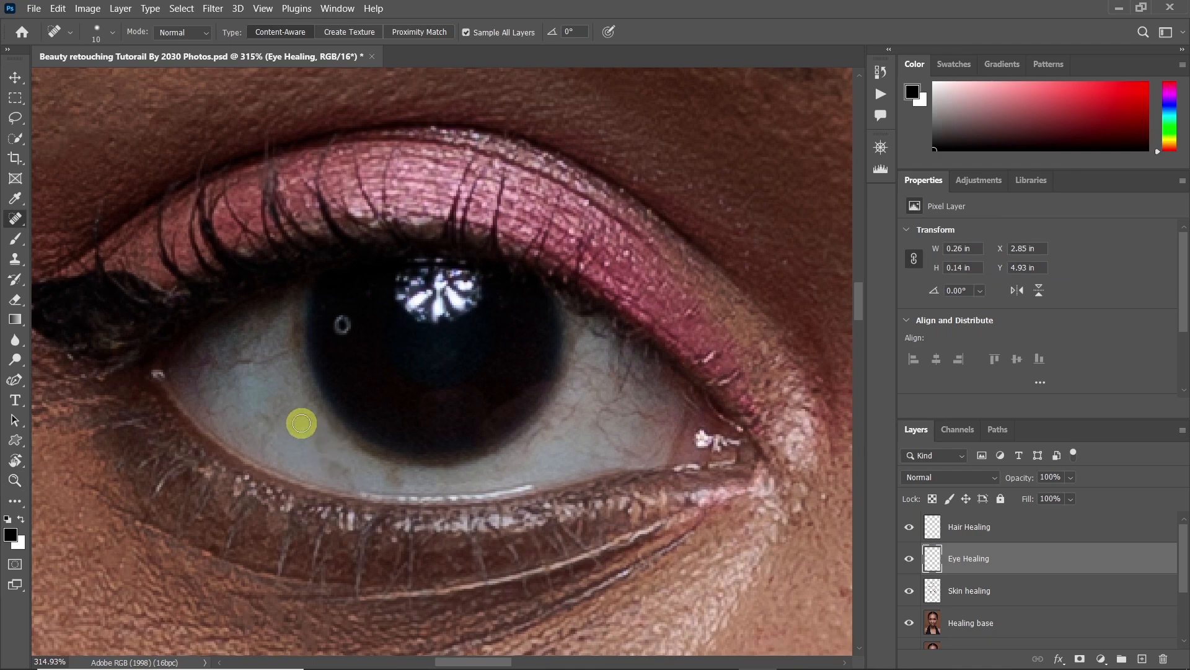
left_click_drag(285, 341, 227, 368)
mouse_move(335, 470)
left_mouse_down()
mouse_move(399, 479)
mouse_move(340, 470)
mouse_move(273, 421)
left_mouse_up()
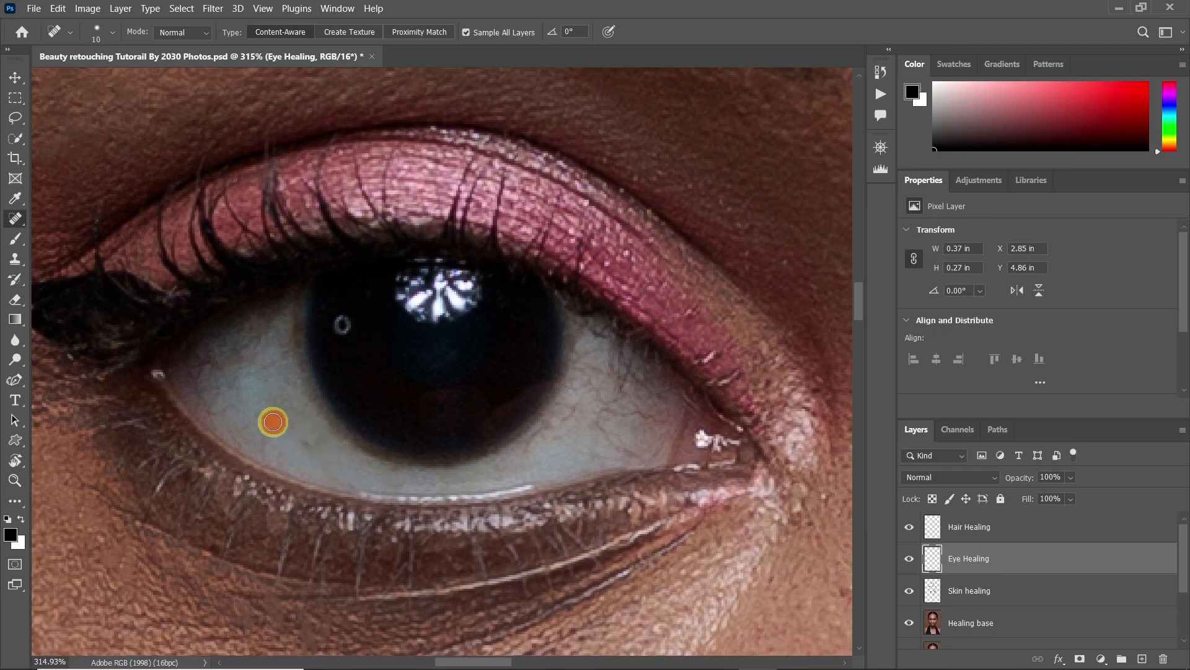
Heal the veins in the white near the left eye's inner corner and touch up its outer side
mouse_move(566, 452)
left_mouse_down()
mouse_move(531, 446)
mouse_move(551, 414)
mouse_move(638, 406)
mouse_move(618, 382)
mouse_move(565, 429)
left_mouse_up()
left_click(614, 442)
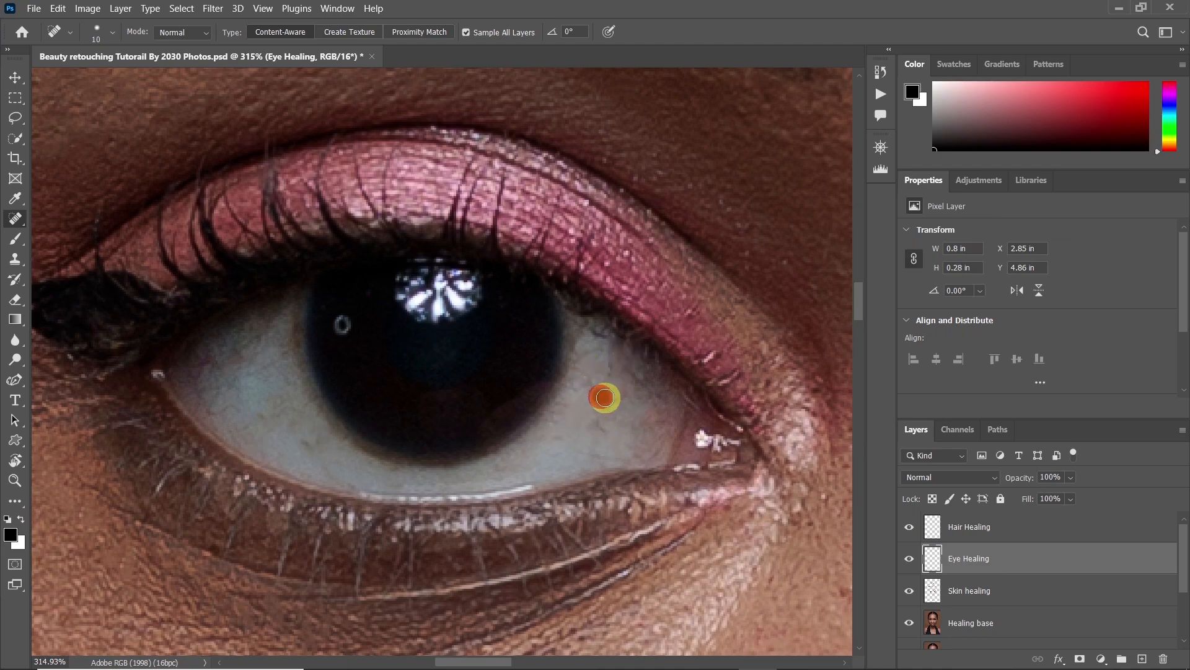
left_click_drag(243, 346, 208, 371)
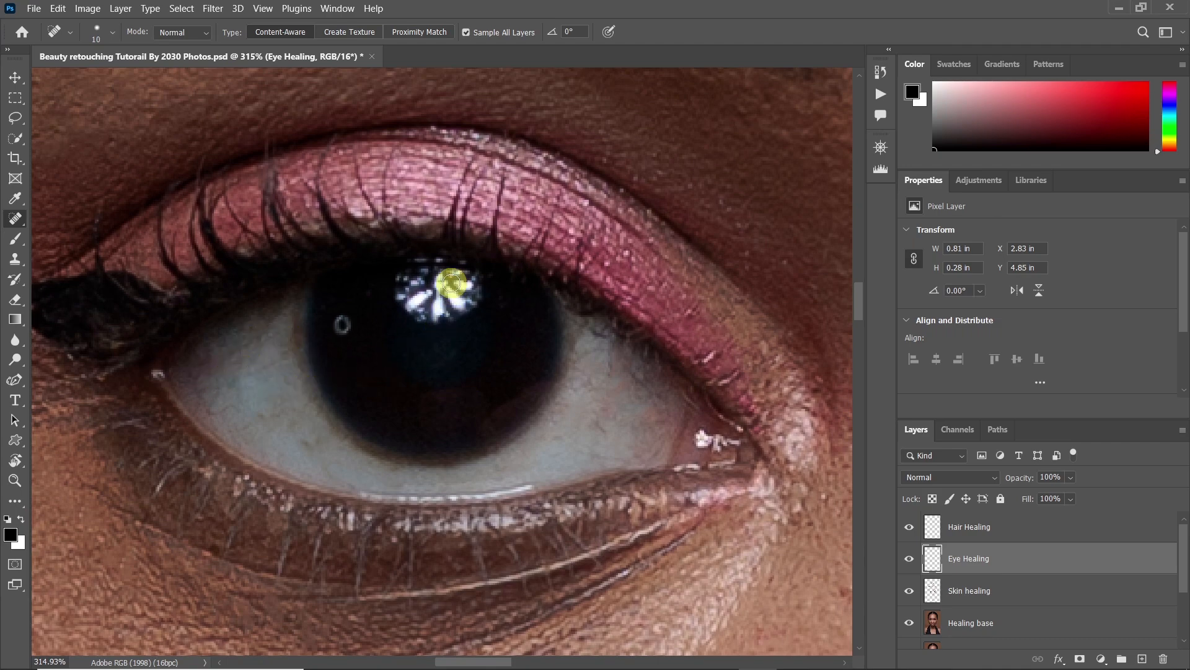
Heal the veins in the white near the right eye's inner corner and below its iris with the size 10 Spot Healing Brush
key("z")
left_click_drag(485, 330, 447, 347)
left_click_drag(537, 342, 477, 354)
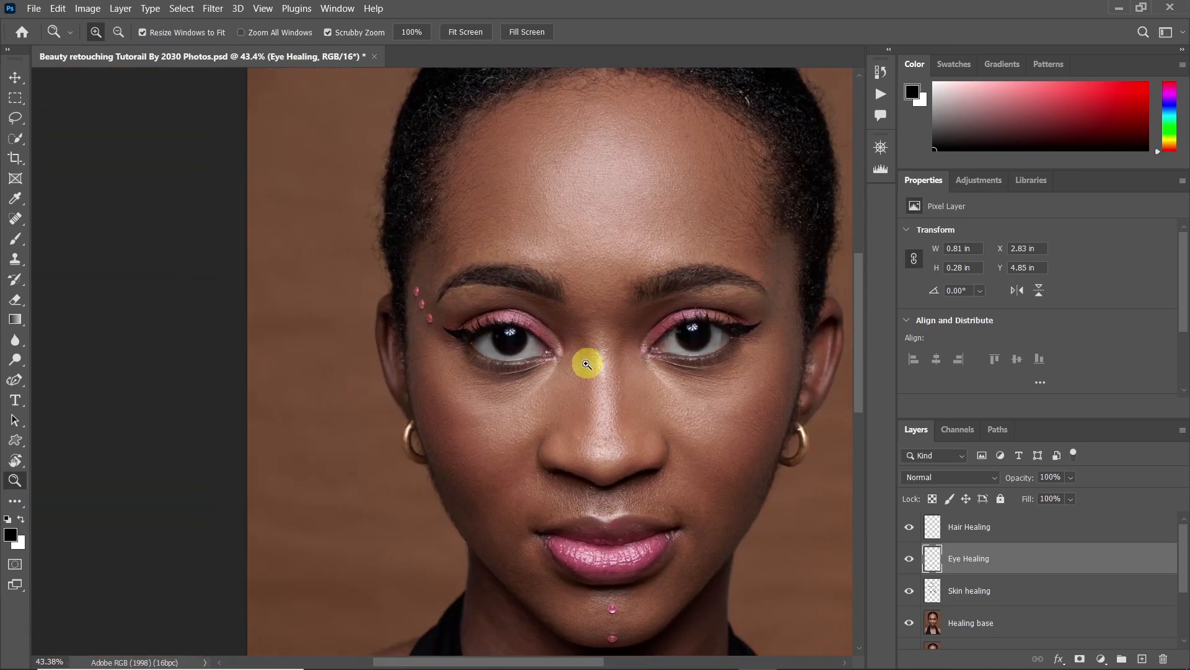
left_click_drag(738, 325, 791, 332)
left_click(688, 381)
left_click(518, 345)
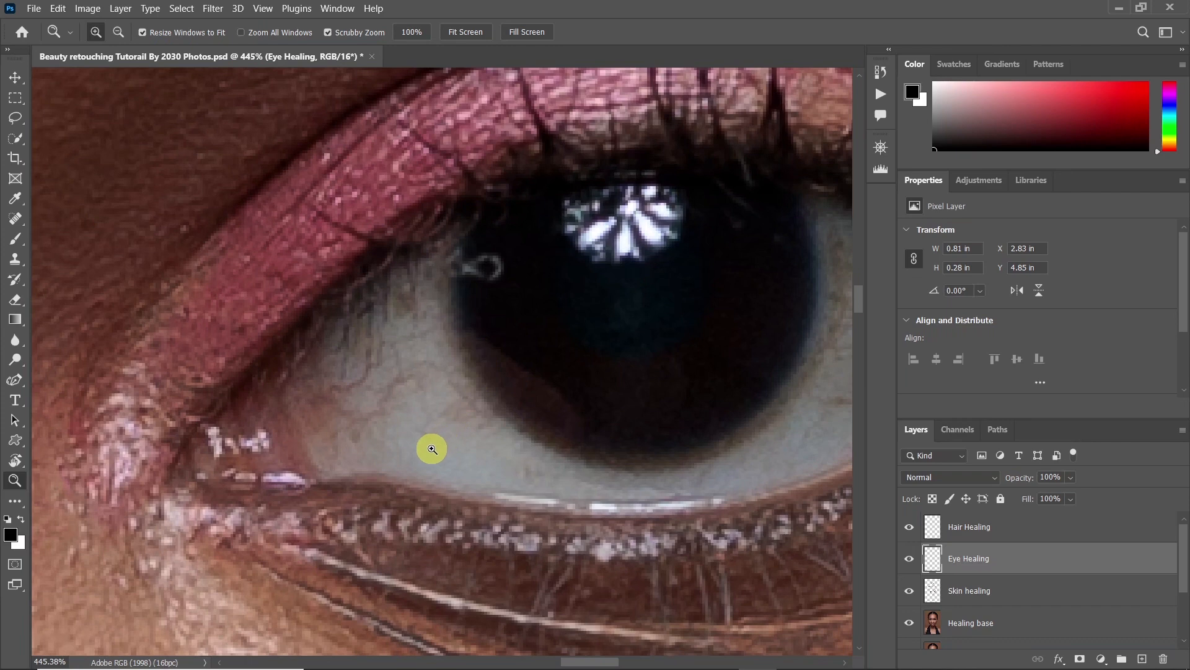
key("l")
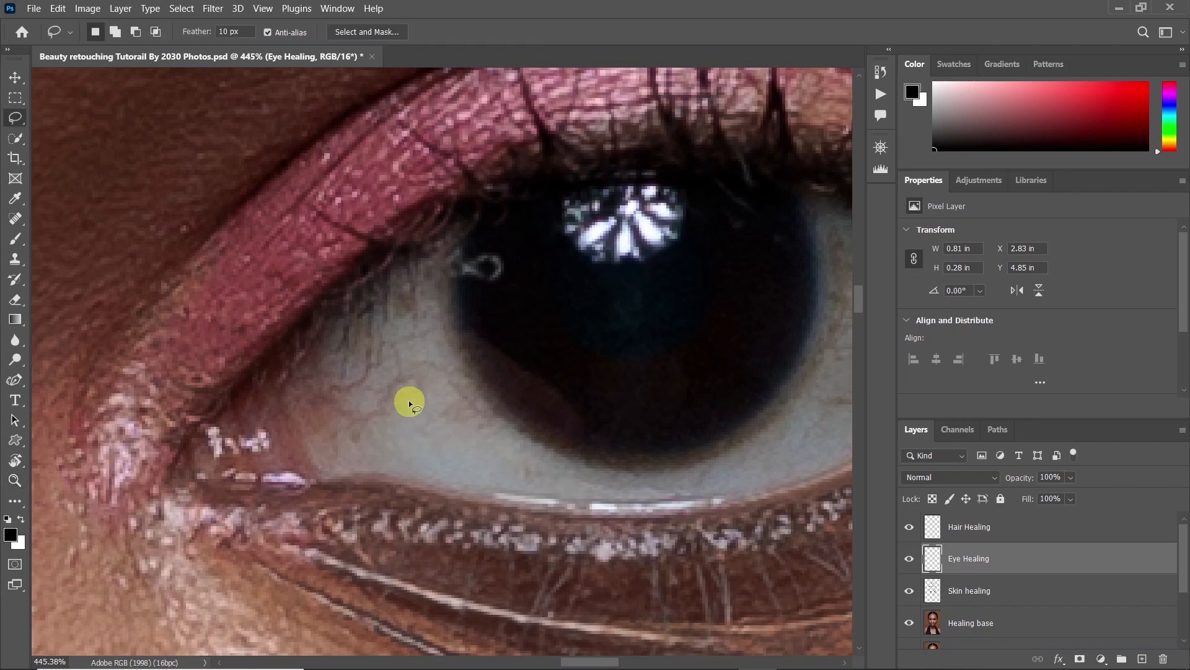
key("j")
left_click_drag(419, 367, 365, 398)
left_click_drag(378, 349, 341, 398)
mouse_move(393, 326)
left_mouse_down()
mouse_move(410, 289)
mouse_move(434, 353)
left_mouse_up()
left_click_drag(467, 421, 450, 384)
left_click_drag(529, 477, 553, 475)
left_click_drag(475, 419, 416, 425)
Heal the veins and dark marks in the outer white of the right eye
left_click_drag(602, 397, 261, 429)
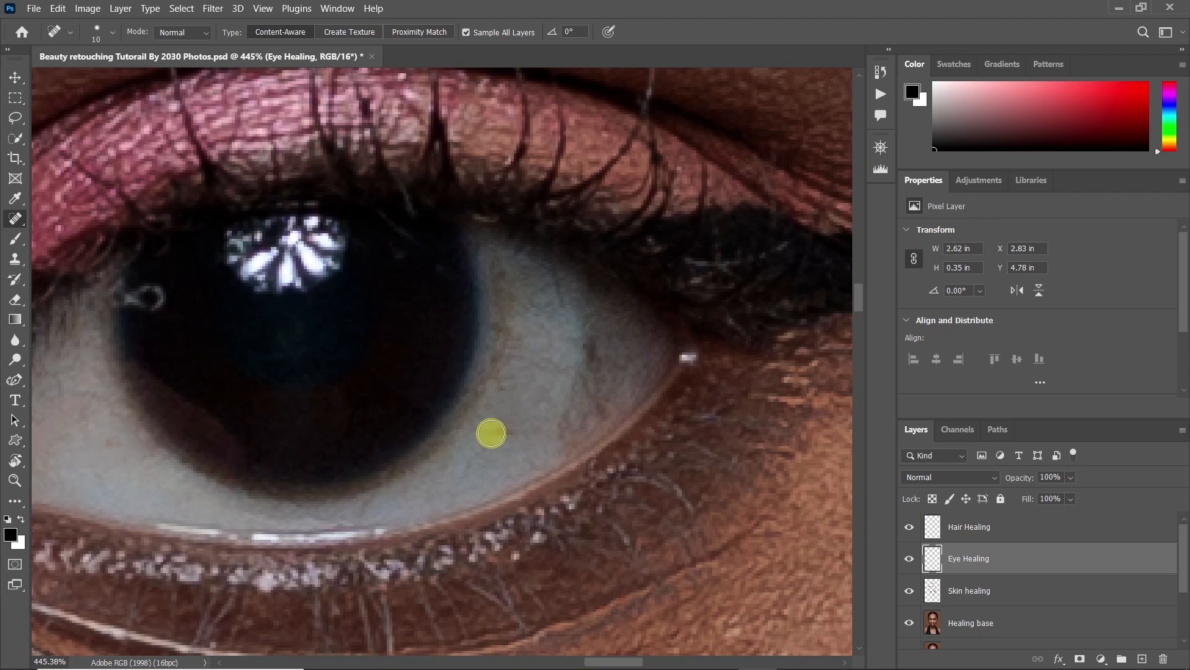
mouse_move(581, 324)
left_mouse_down()
mouse_move(602, 408)
mouse_move(582, 370)
mouse_move(582, 399)
left_mouse_up()
left_click(602, 408)
left_click_drag(568, 449, 563, 392)
left_click_drag(500, 326, 500, 302)
left_click_drag(561, 326, 541, 271)
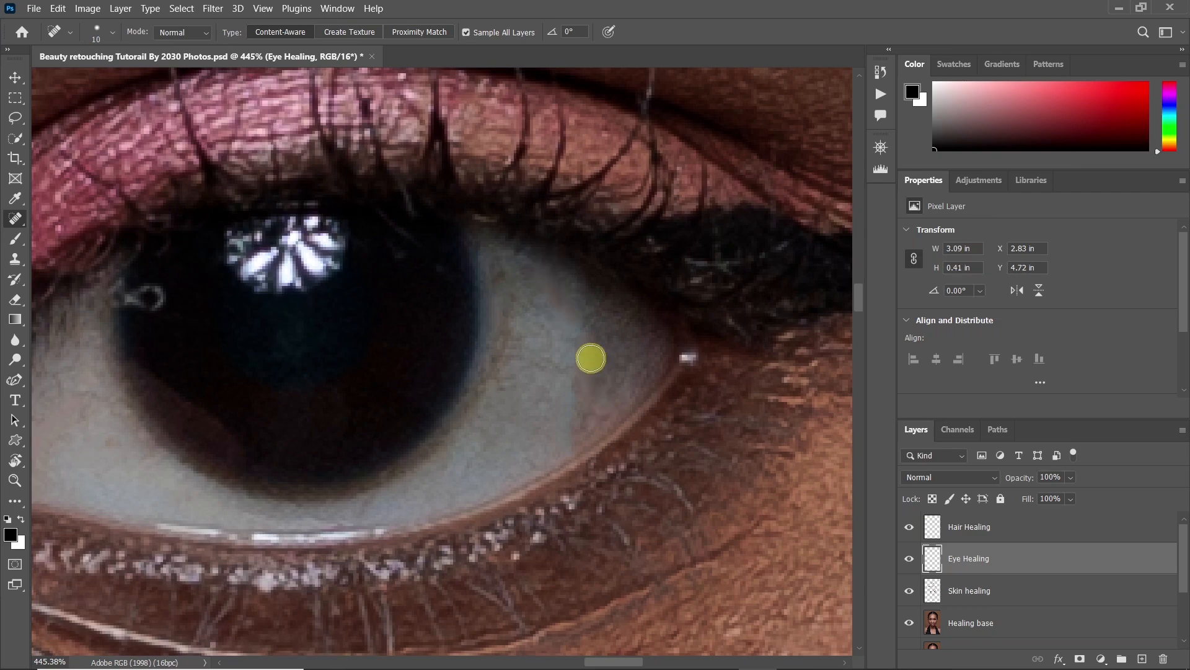
left_click_drag(627, 371, 627, 371)
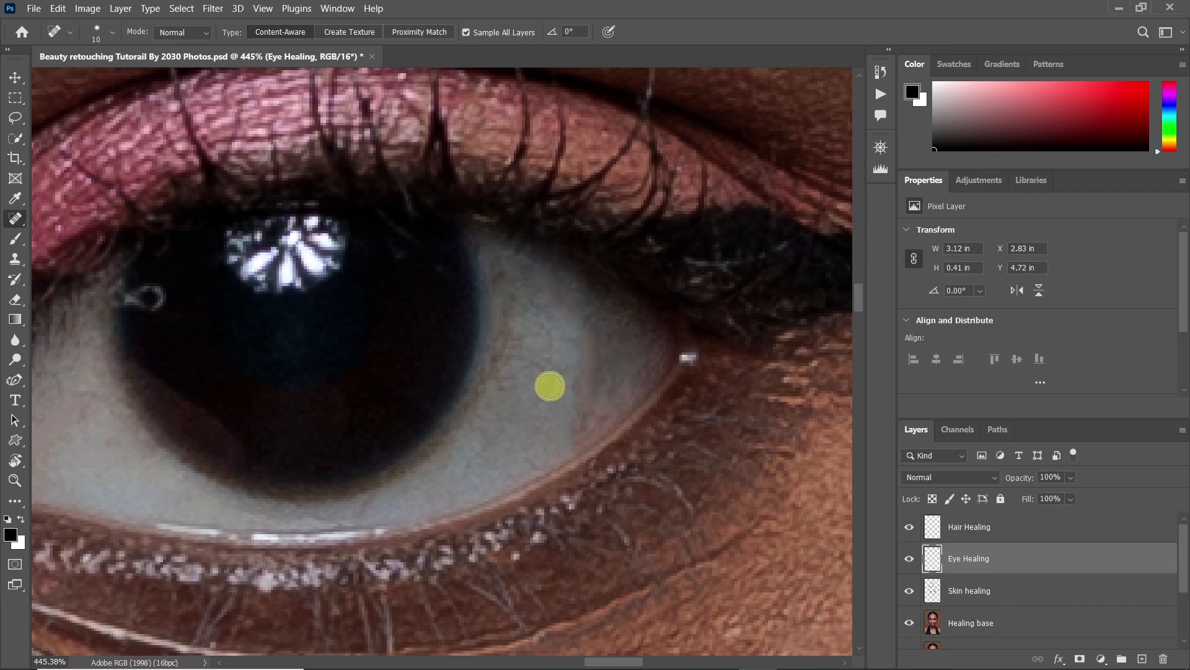
Touch up the remaining veins in the left eye's lower outer white and inner white with the Spot Healing Brush
key("z")
left_click_drag(511, 383, 393, 403)
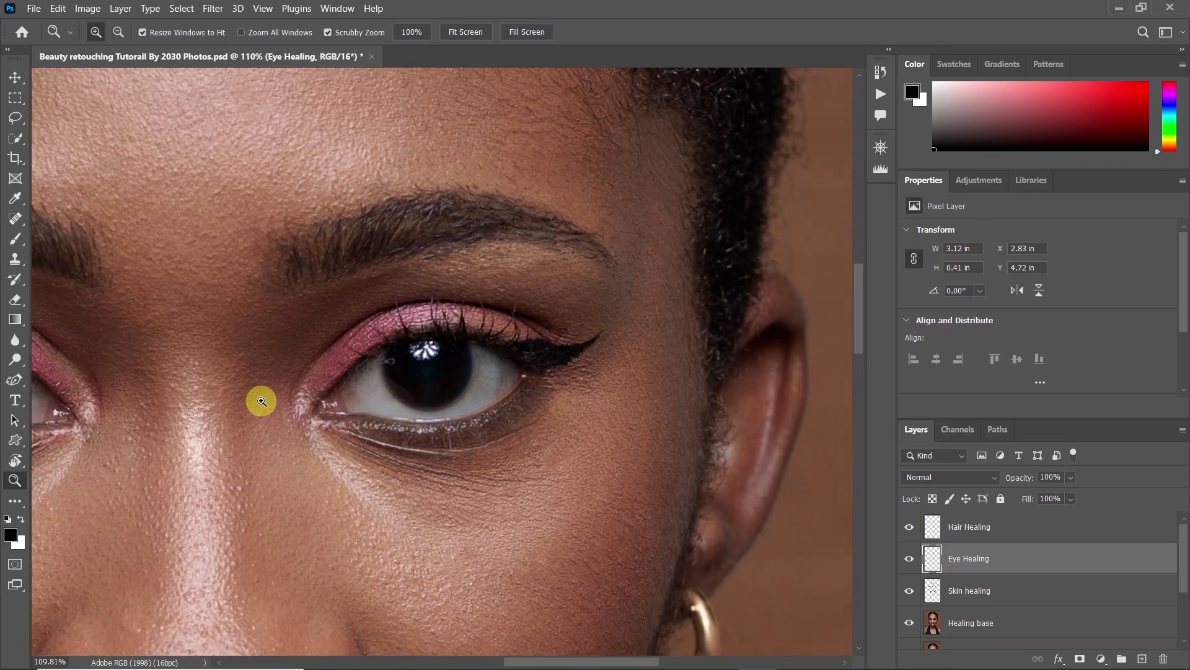
left_click_drag(335, 348, 261, 375)
left_click_drag(101, 369, 173, 372)
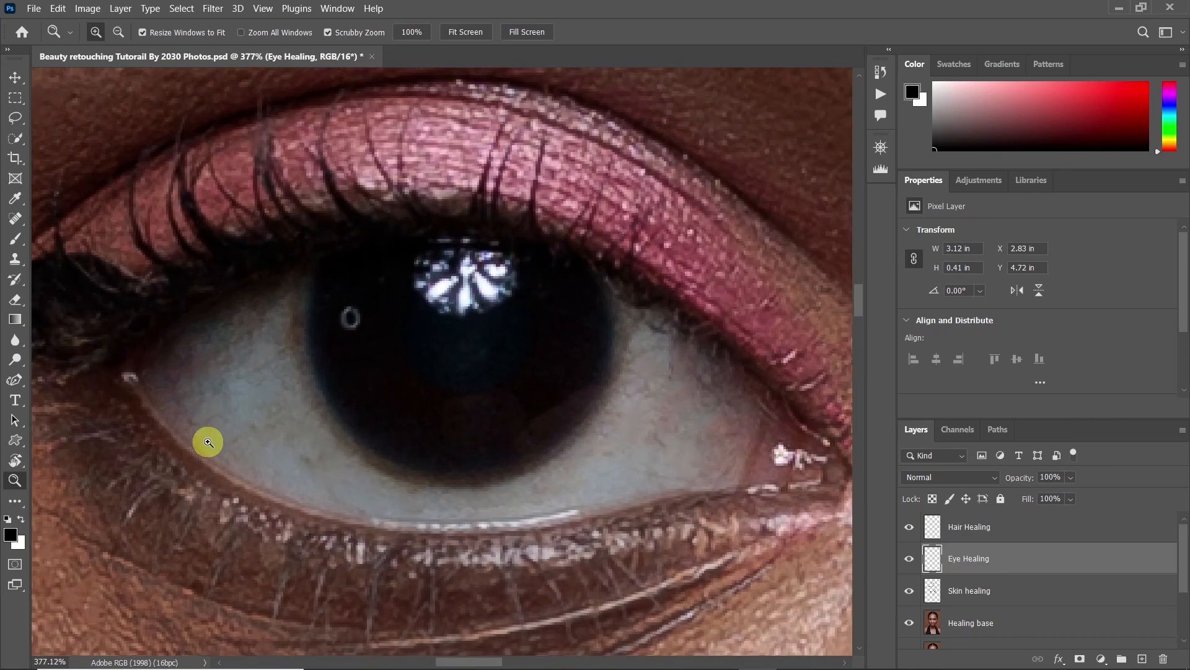
key("j")
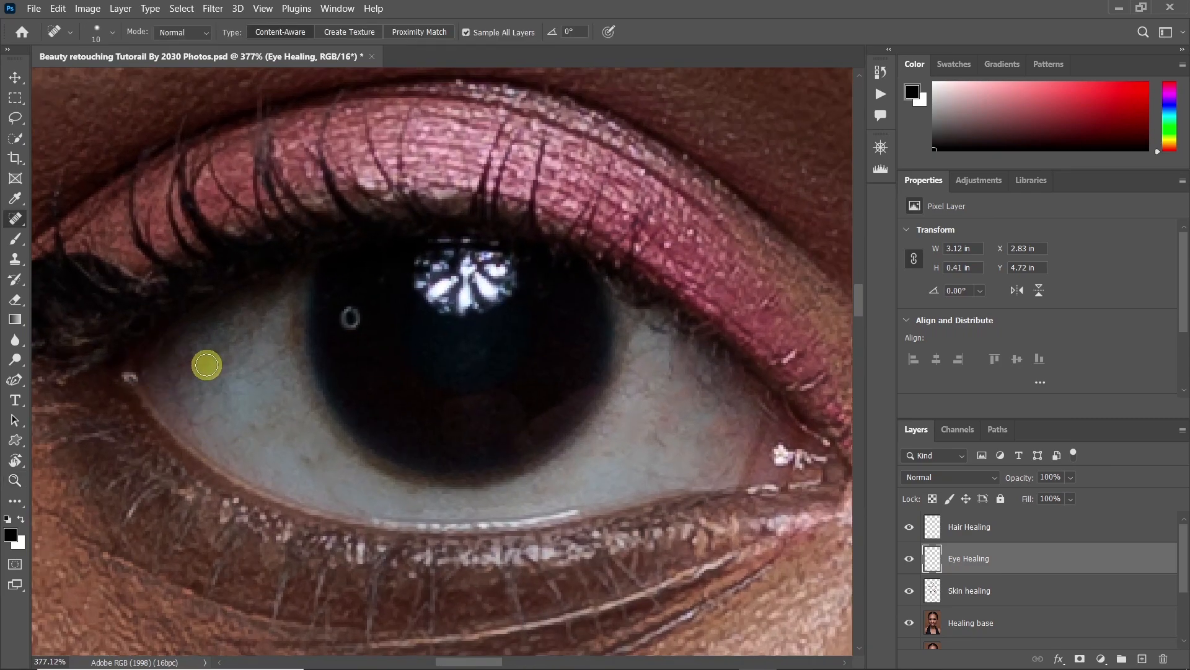
left_click_drag(294, 454, 357, 481)
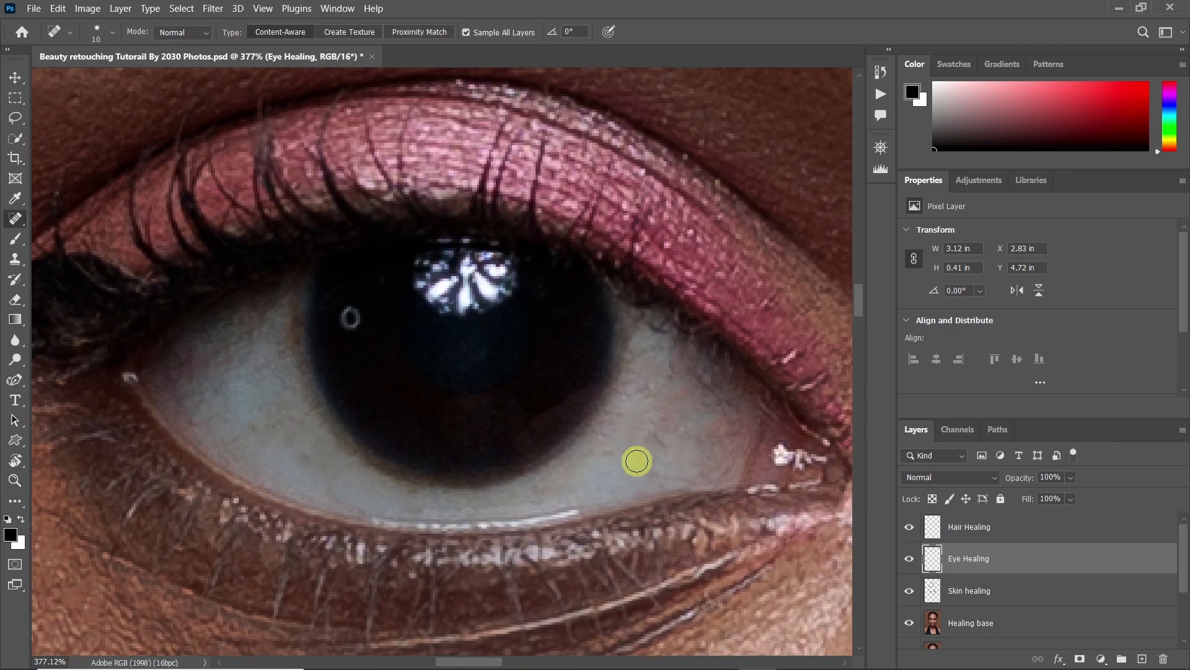
left_click_drag(664, 393, 670, 330)
Compare both eyes with and without the Eye Healing layer, isolate that layer to review its strokes, and restore all layers
key("z")
left_click_drag(625, 394, 494, 470)
left_click_drag(655, 438, 558, 412)
left_click_drag(696, 404, 566, 460)
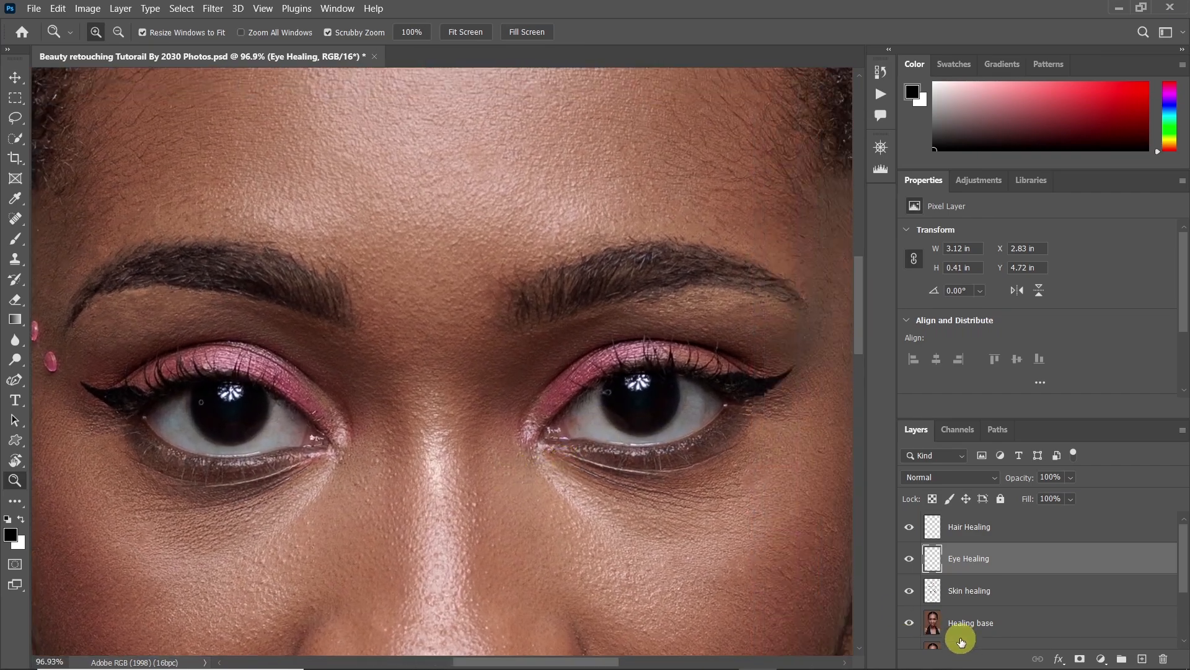
left_click(909, 557)
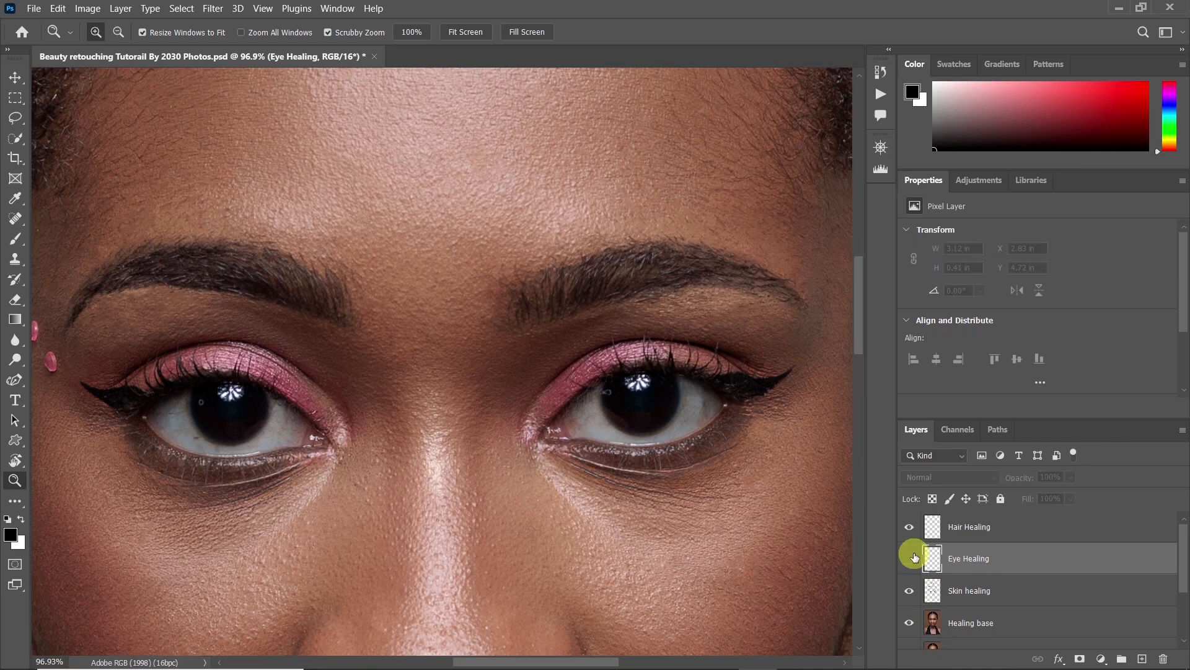
left_click(909, 558)
mouse_move(614, 467)
left_mouse_down()
mouse_move(622, 457)
mouse_move(630, 469)
left_mouse_up()
left_click(917, 564)
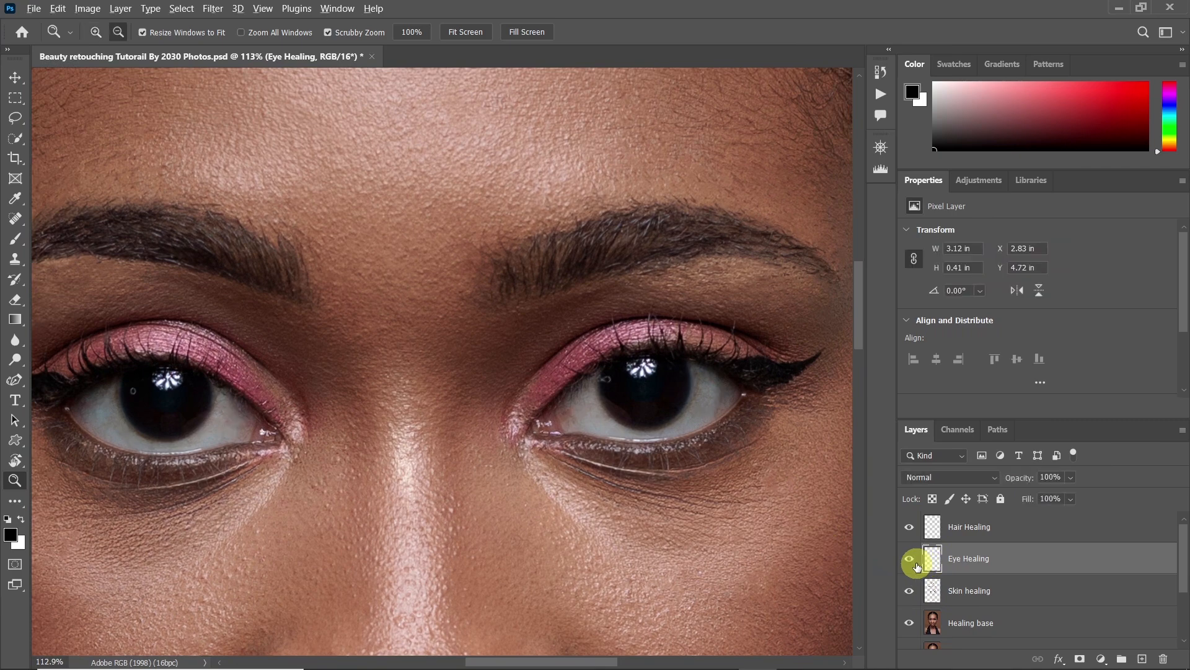
left_click(909, 560, "alt")
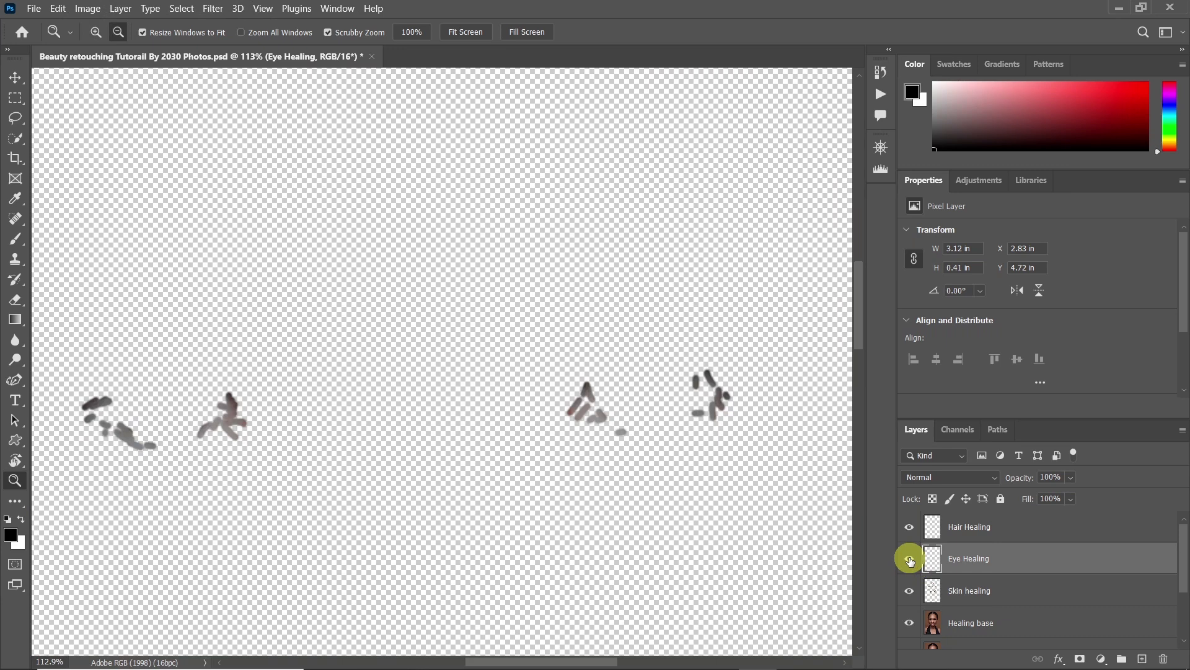
left_click(910, 560, "alt")
On the Hair Healing layer, clone clean background over the stray hairs above the left ear with a size 80 Clone Stamp
key("ctrl+0")
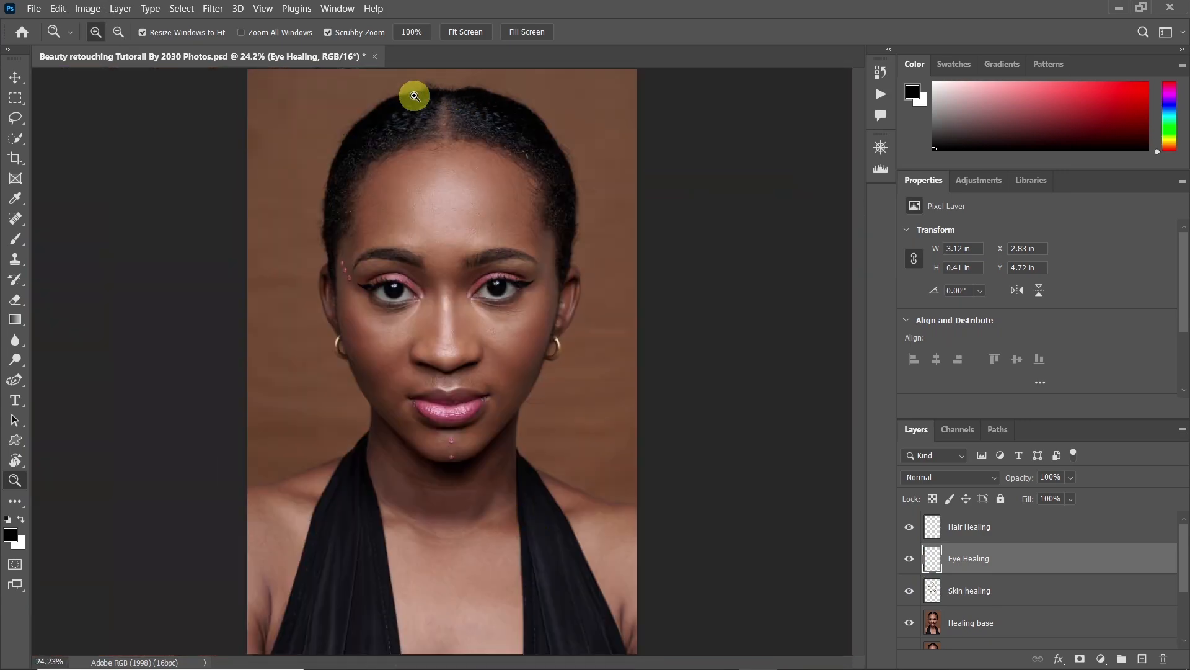
left_click_drag(410, 94, 444, 101)
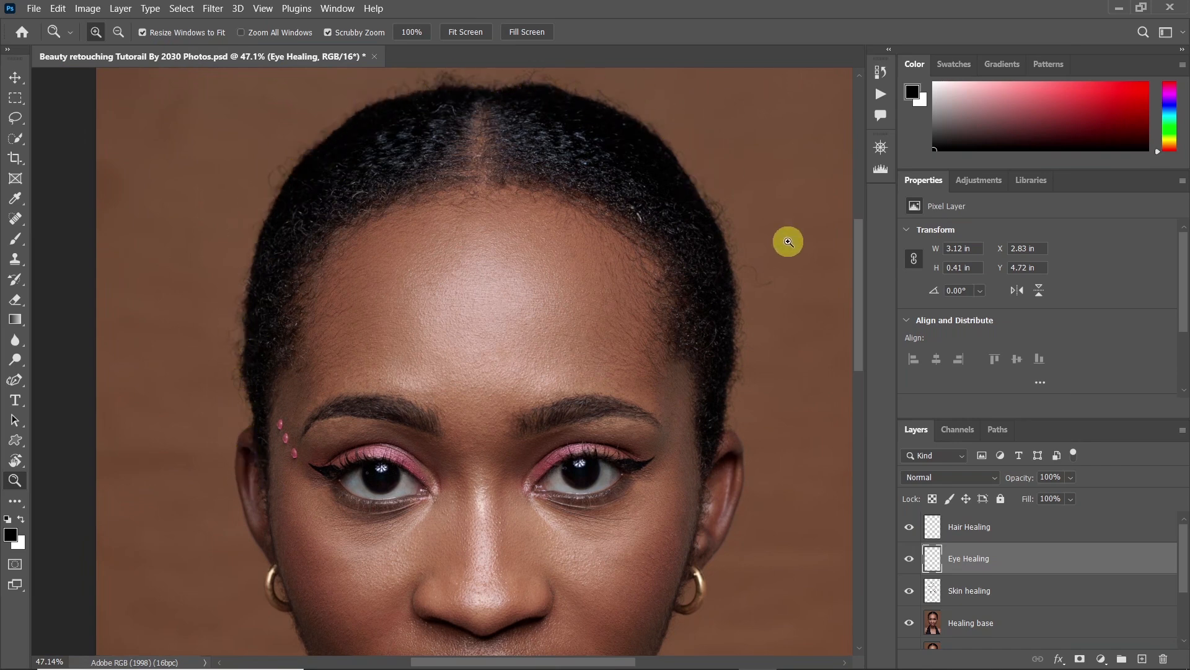
left_click_drag(231, 377, 276, 358)
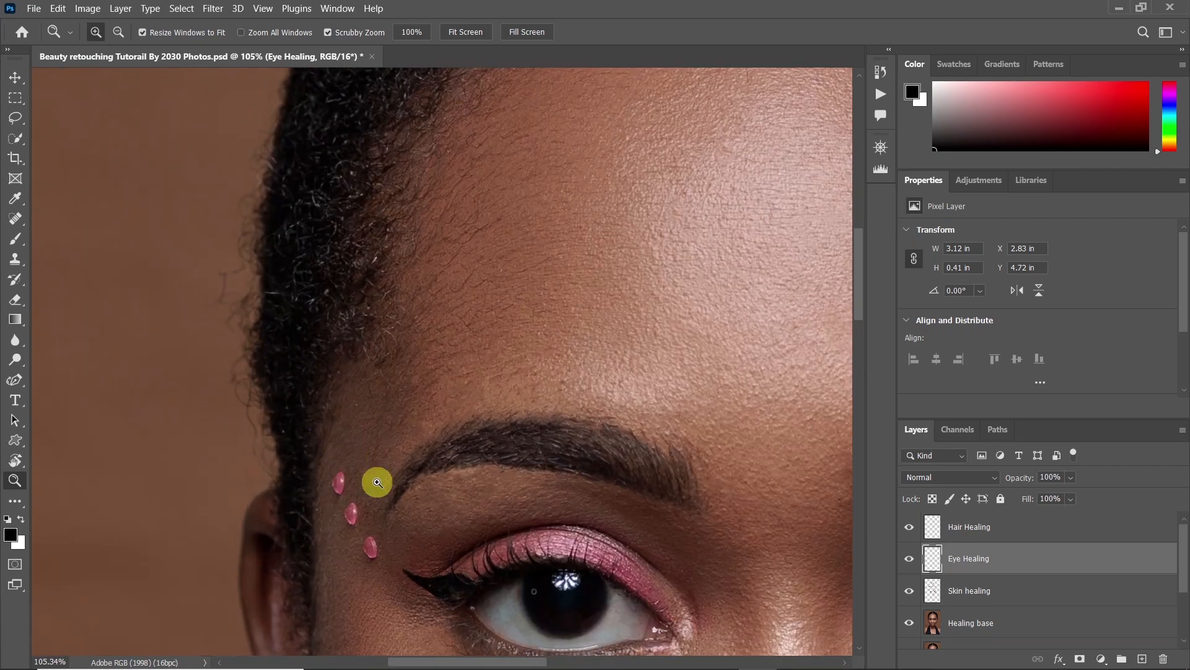
left_click(960, 529)
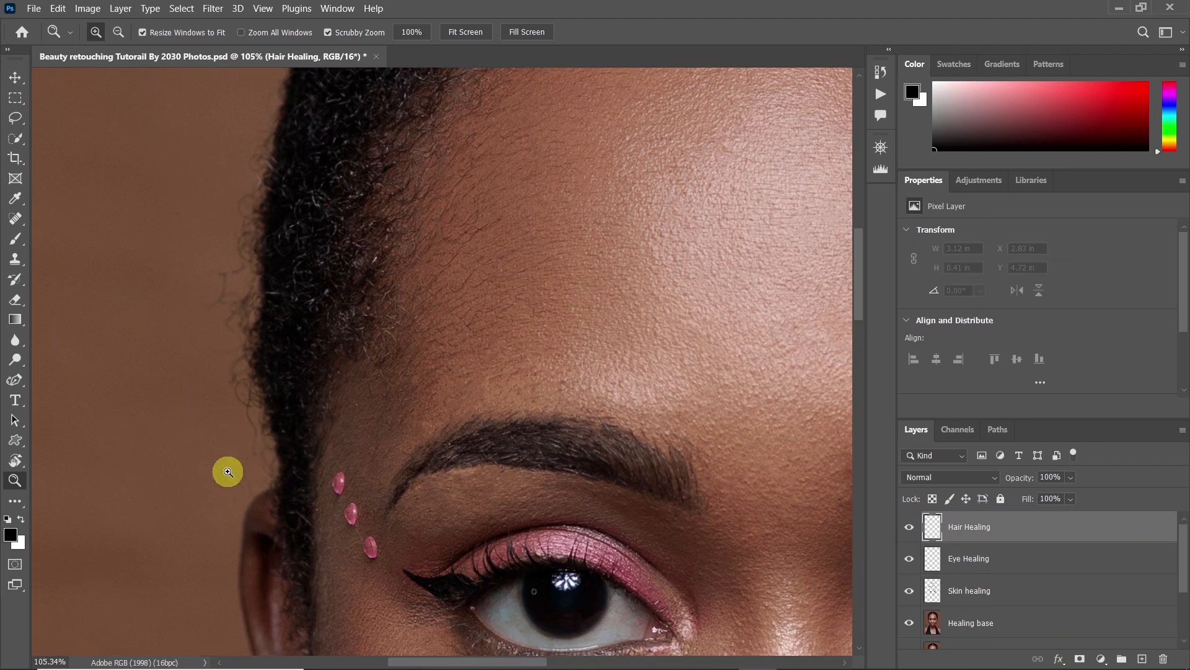
left_click_drag(227, 423, 261, 429)
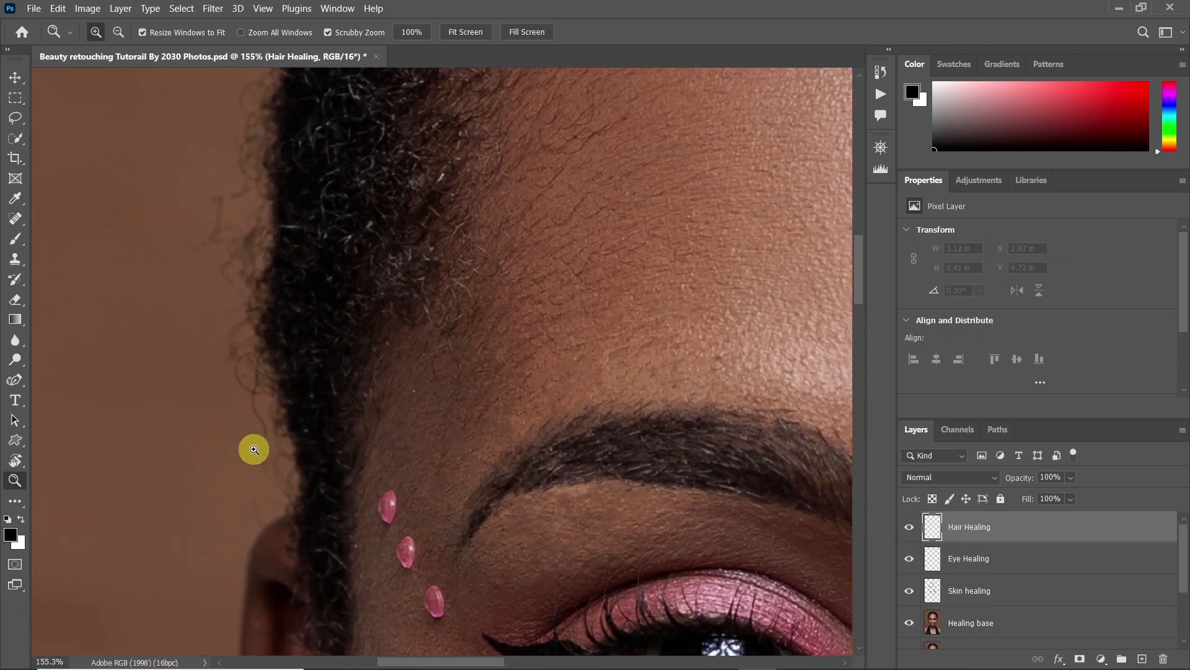
key("s")
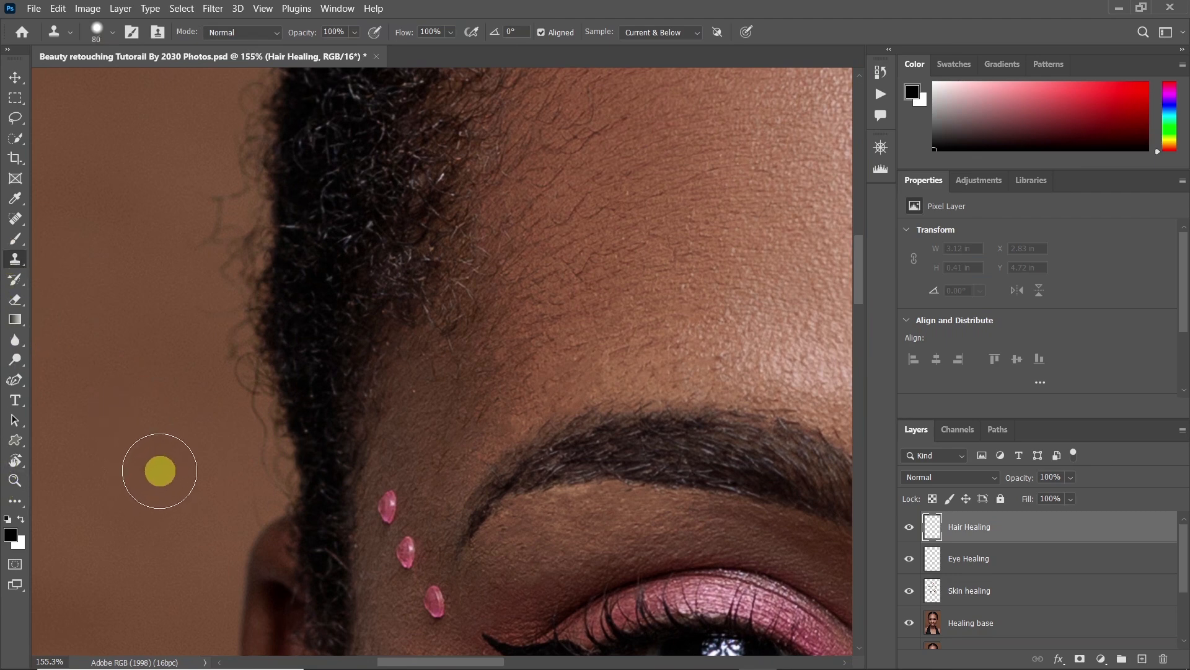
left_click(218, 494, "alt")
left_click_drag(261, 477, 205, 308)
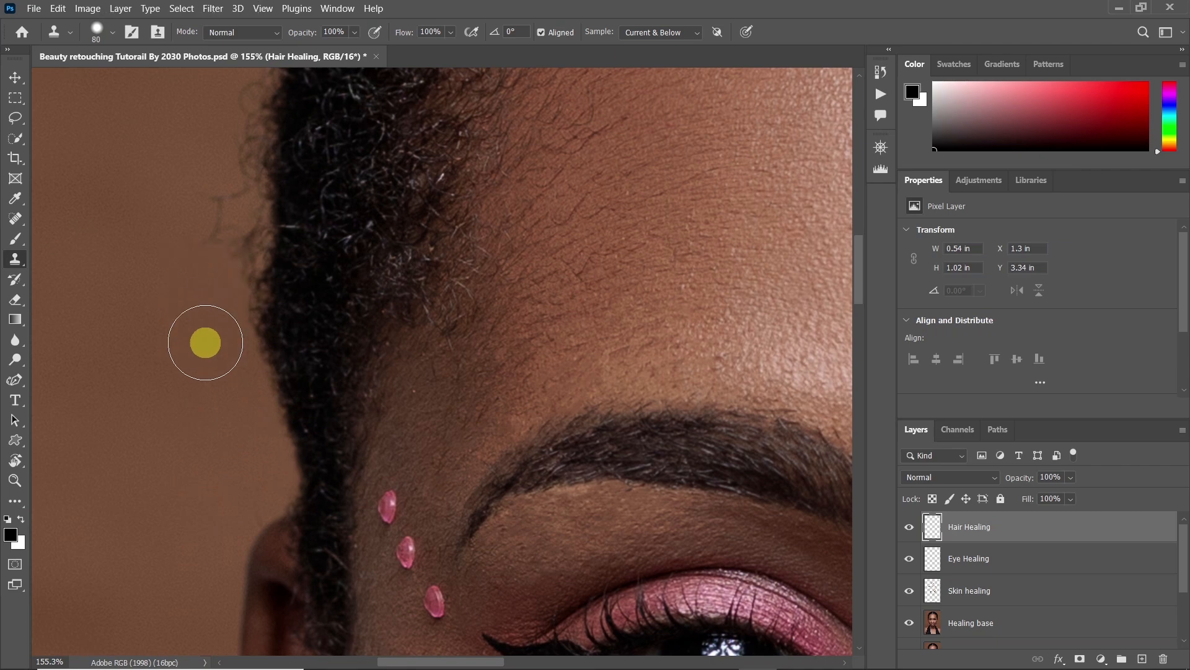
Compare the hair edge with and without the Hair Healing layer, isolate that layer, and restore the visibility of all layers
key("z")
mouse_move(191, 454)
left_mouse_down()
mouse_move(151, 470)
mouse_move(159, 446)
mouse_move(218, 429)
left_mouse_up()
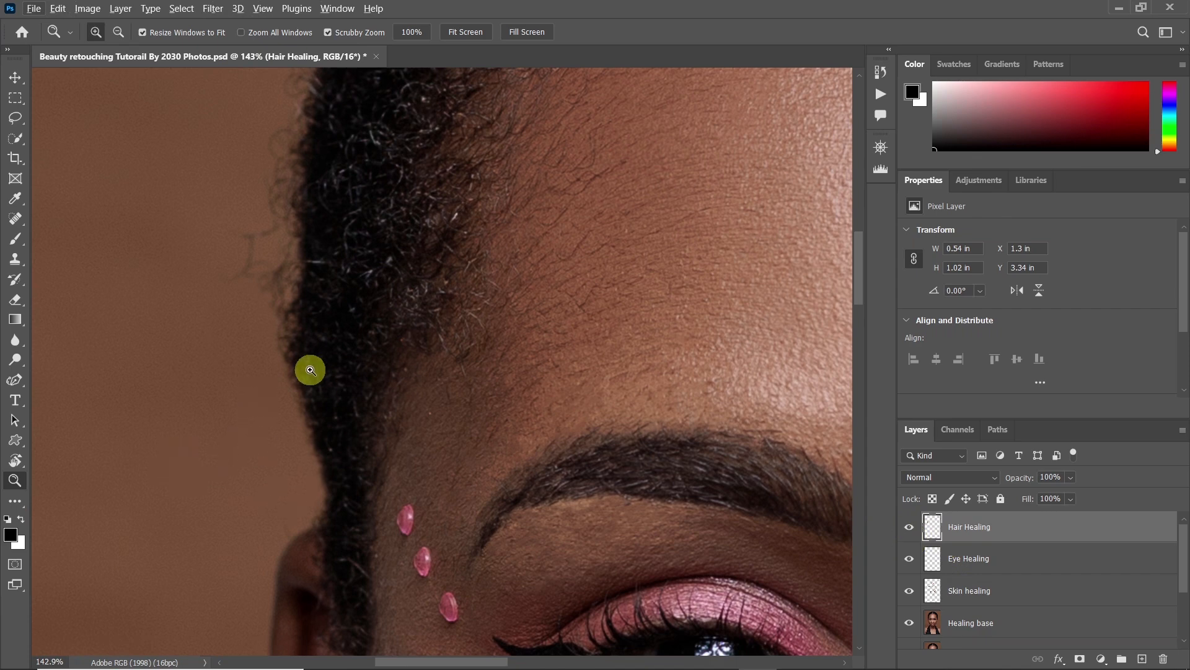
left_click(909, 528)
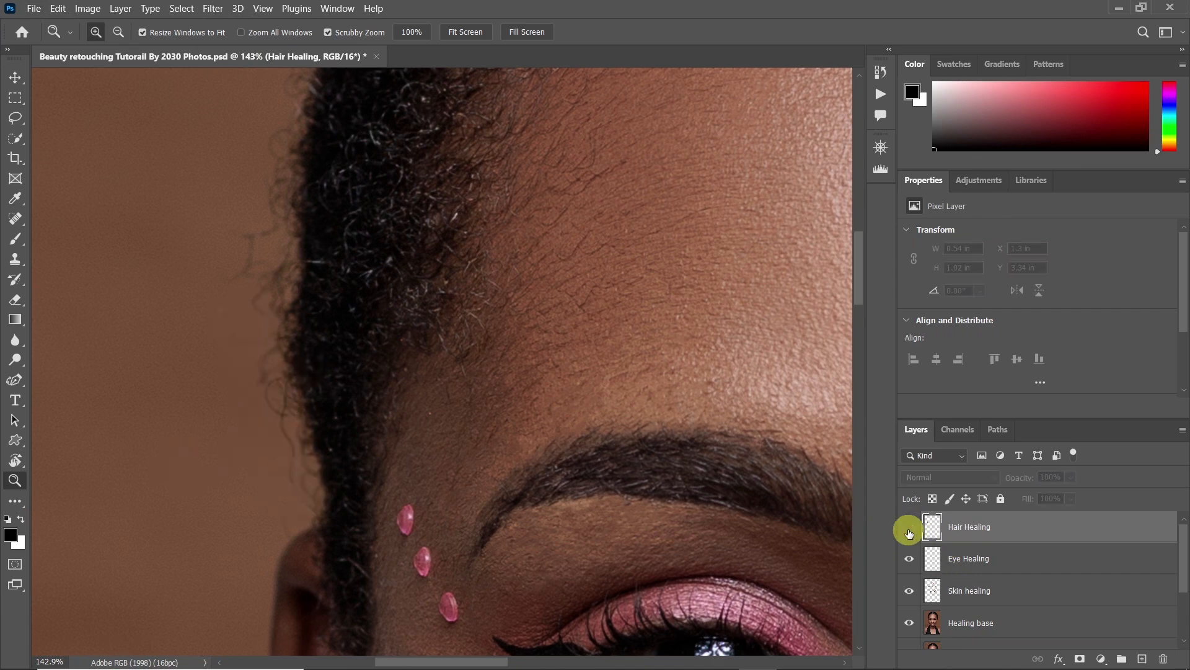
left_click(909, 528)
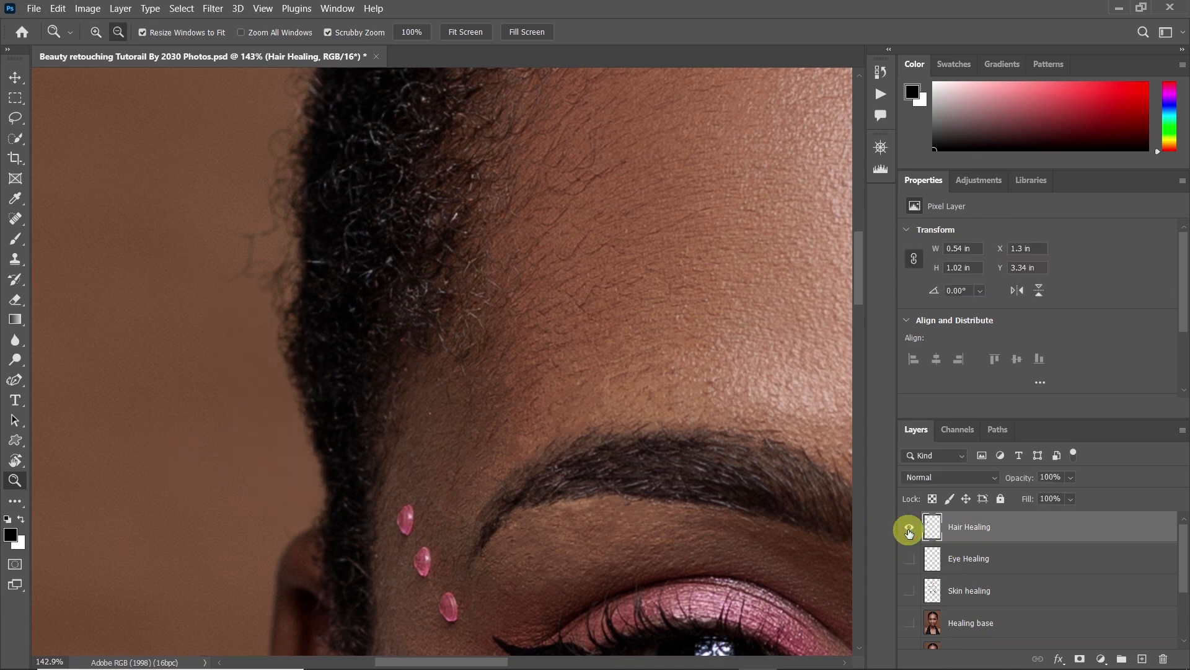
left_click(909, 529, "alt")
left_click(908, 530, "alt")
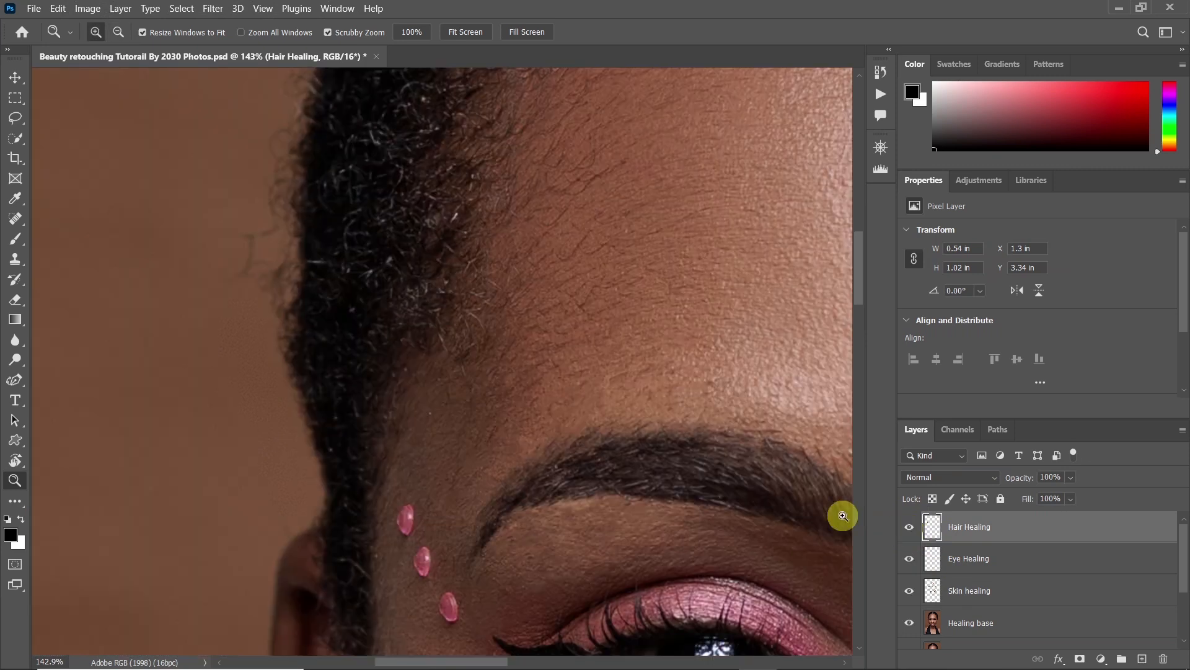
Start a curved path with the Curvature Pen along the top hair edge, running from the hair parting toward the left
left_click_drag(378, 388, 308, 422)
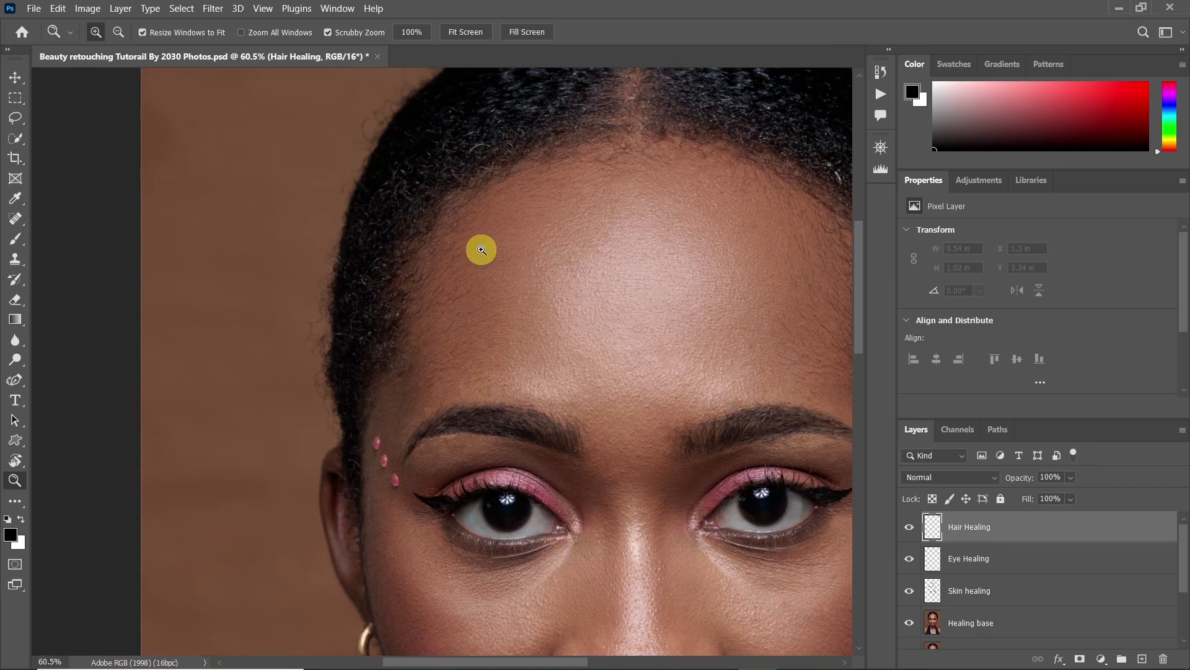
left_click_drag(481, 247, 409, 319)
left_click_drag(425, 191, 504, 229)
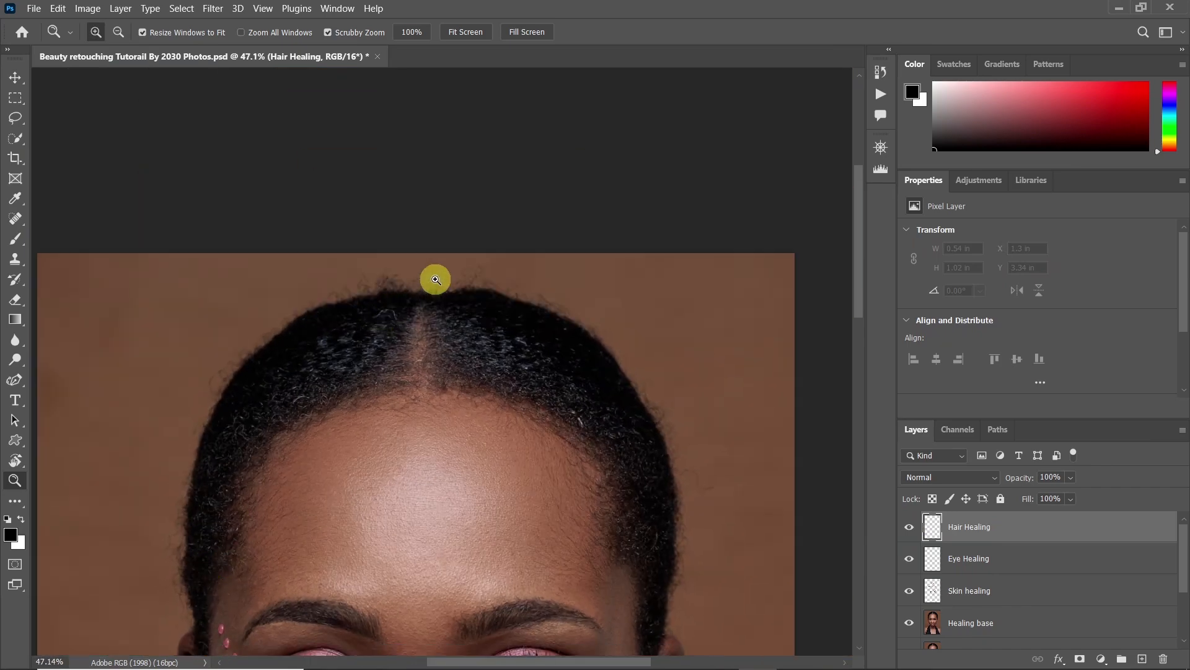
left_click_drag(437, 280, 244, 380)
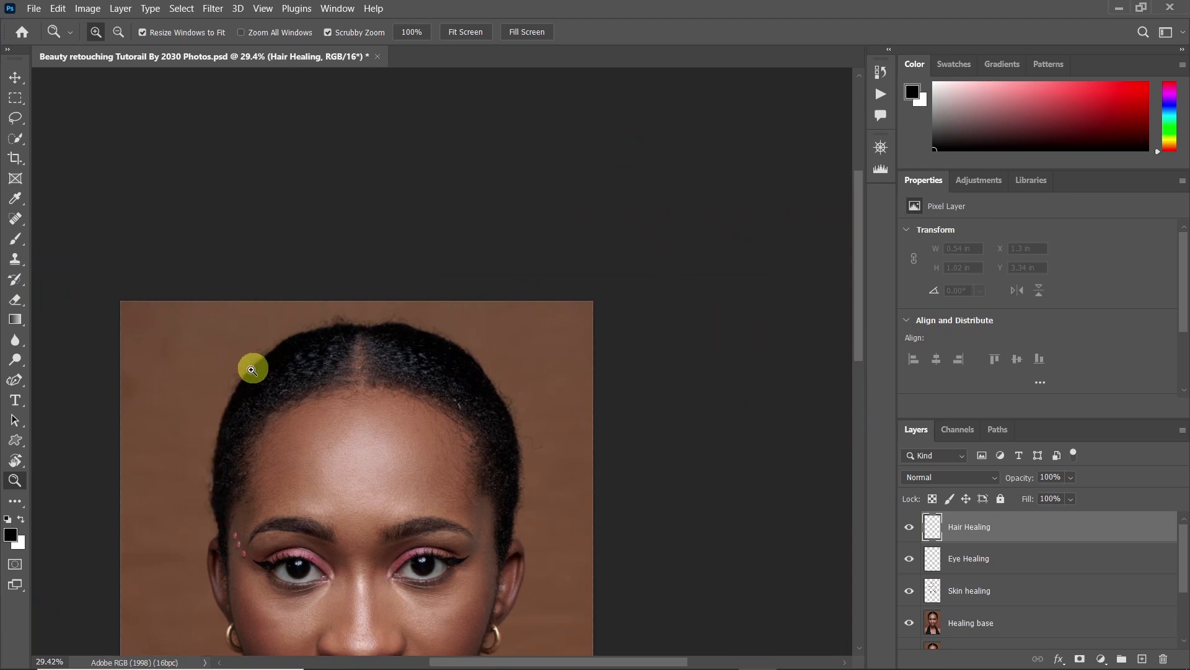
left_click_drag(363, 314, 379, 347)
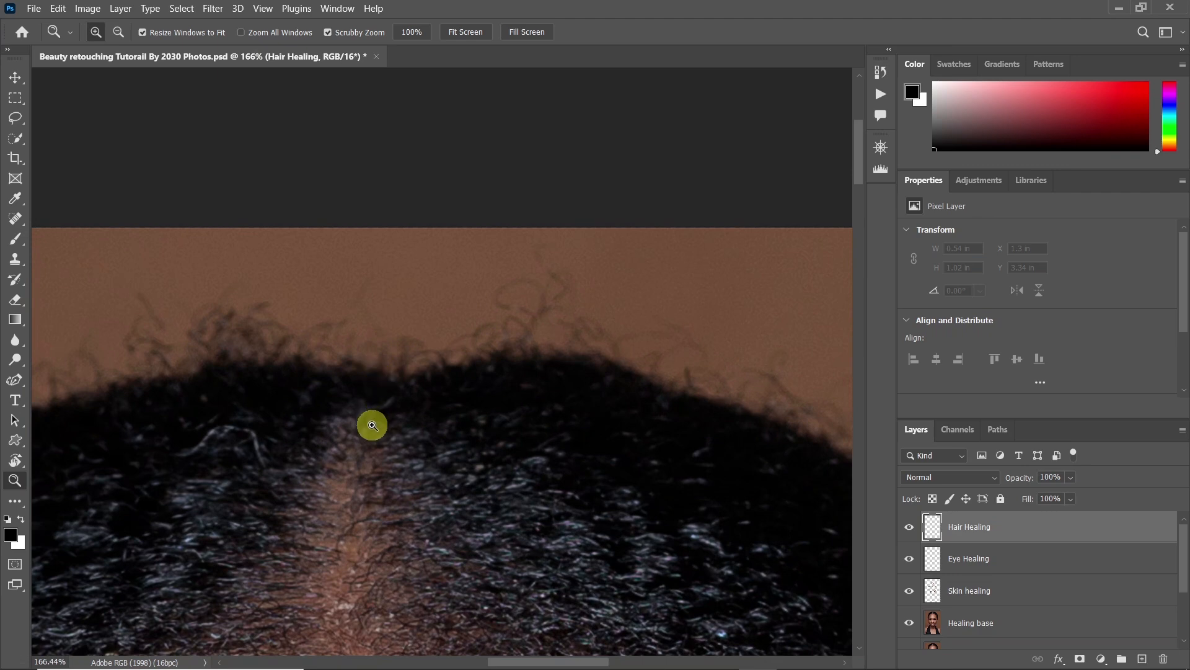
key("p")
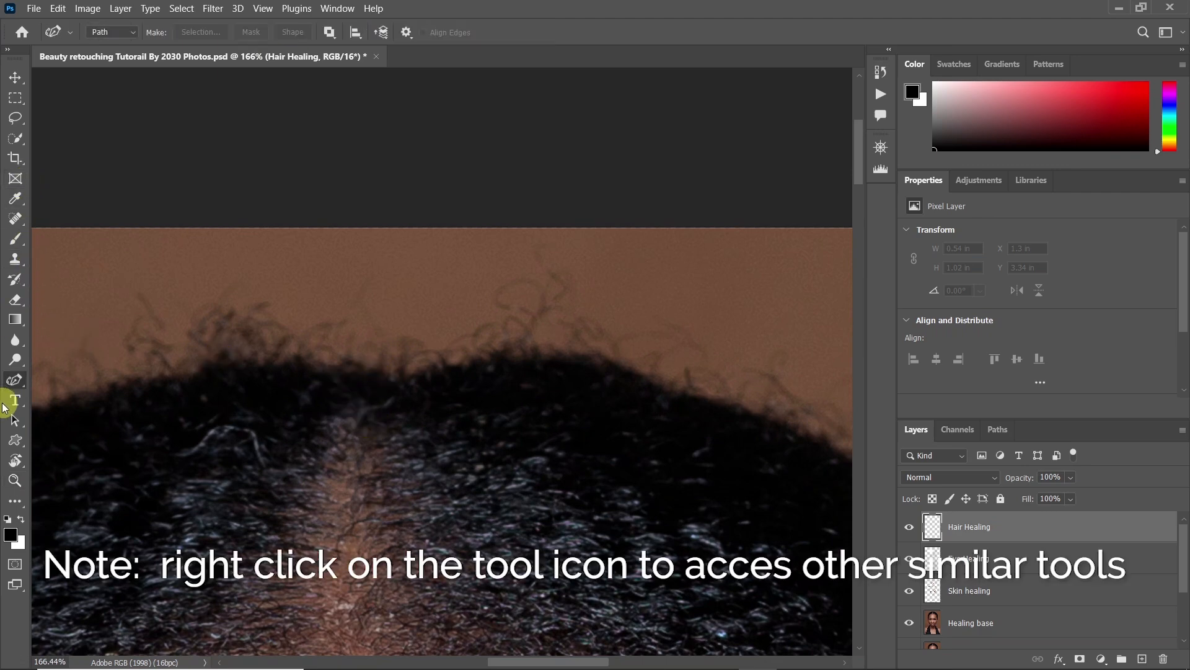
right_click(9, 381)
left_click(393, 371)
left_click(353, 362)
left_click(295, 354)
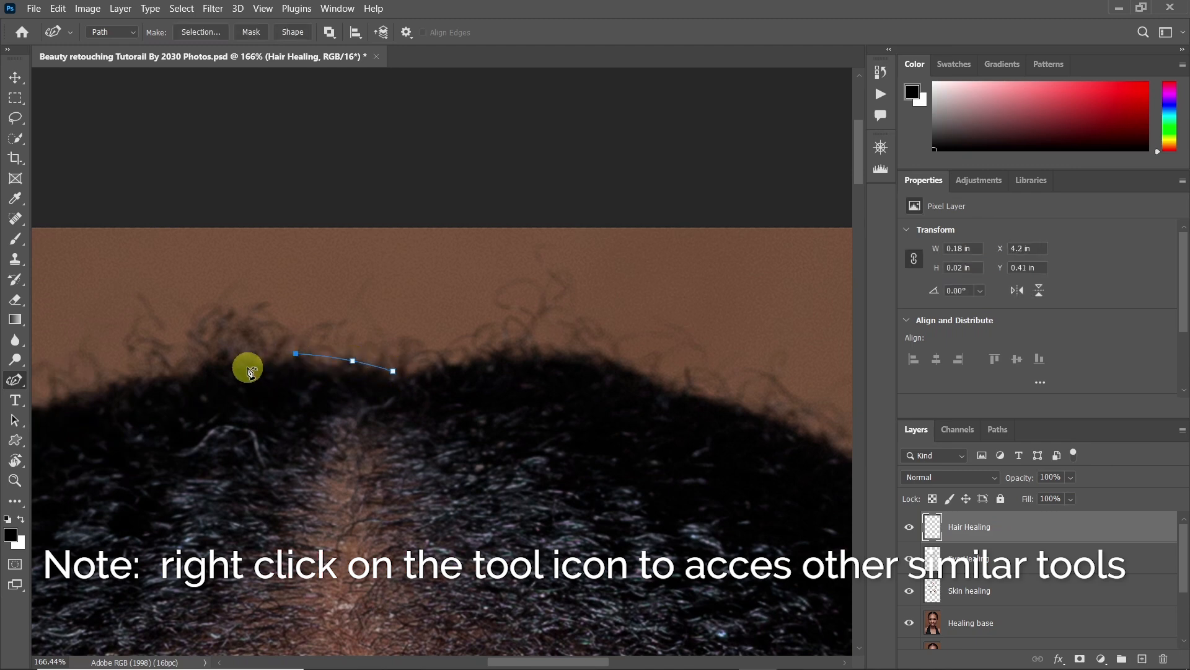
left_click(229, 362)
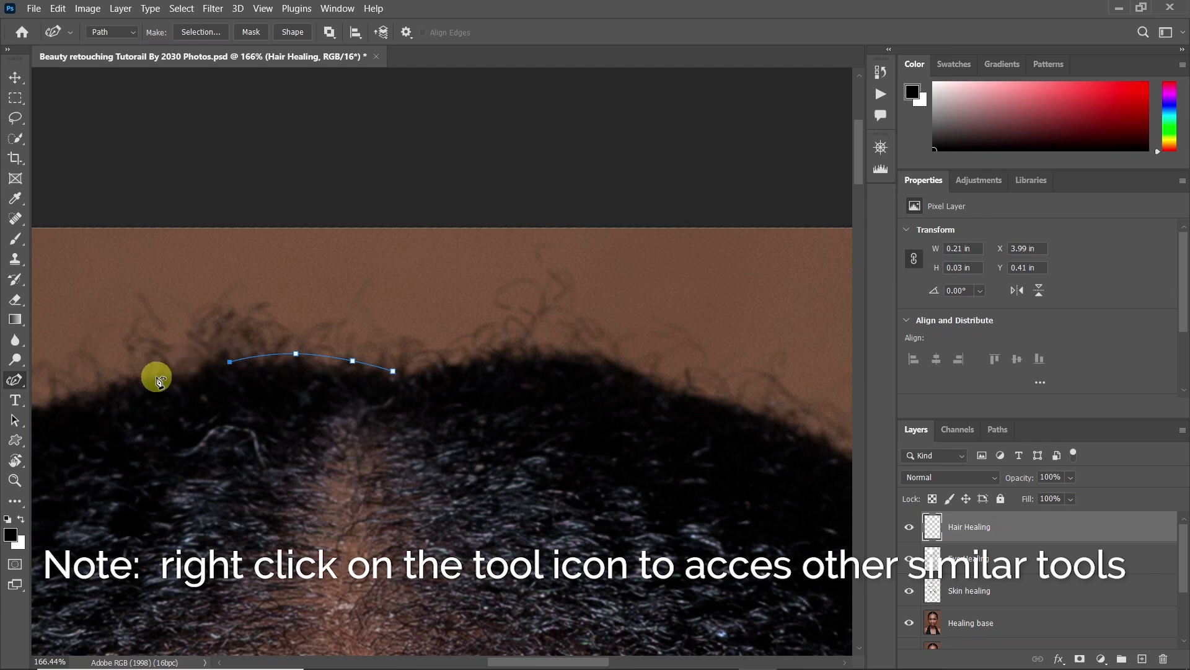
left_click(133, 385)
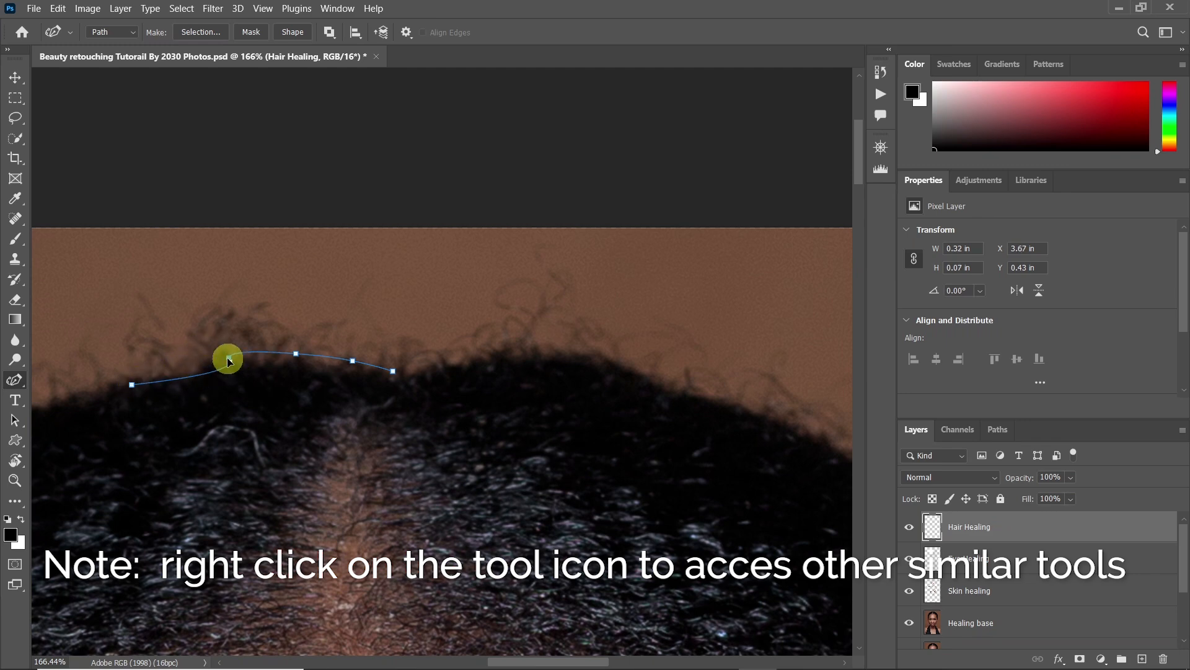
Adjust the anchors near the hair edge and continue the curved path leftward along the top of the hair
left_click_drag(240, 363, 220, 366)
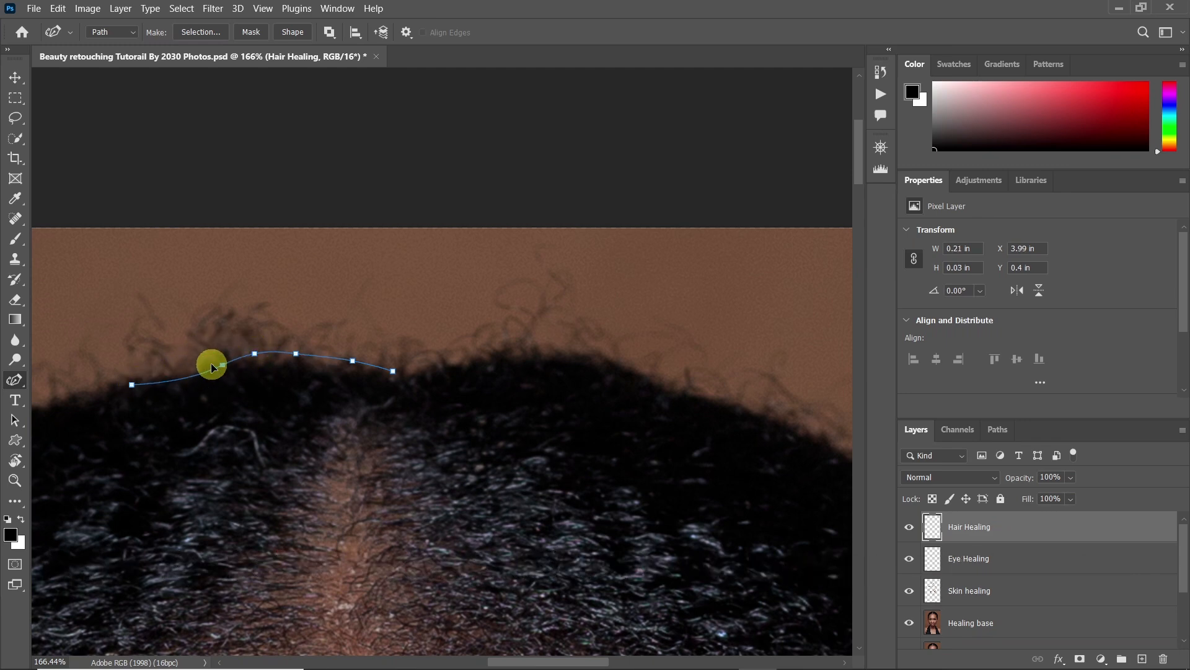
left_click_drag(138, 393, 352, 296)
left_click(279, 319)
left_click_drag(220, 336, 235, 317)
left_click(245, 320)
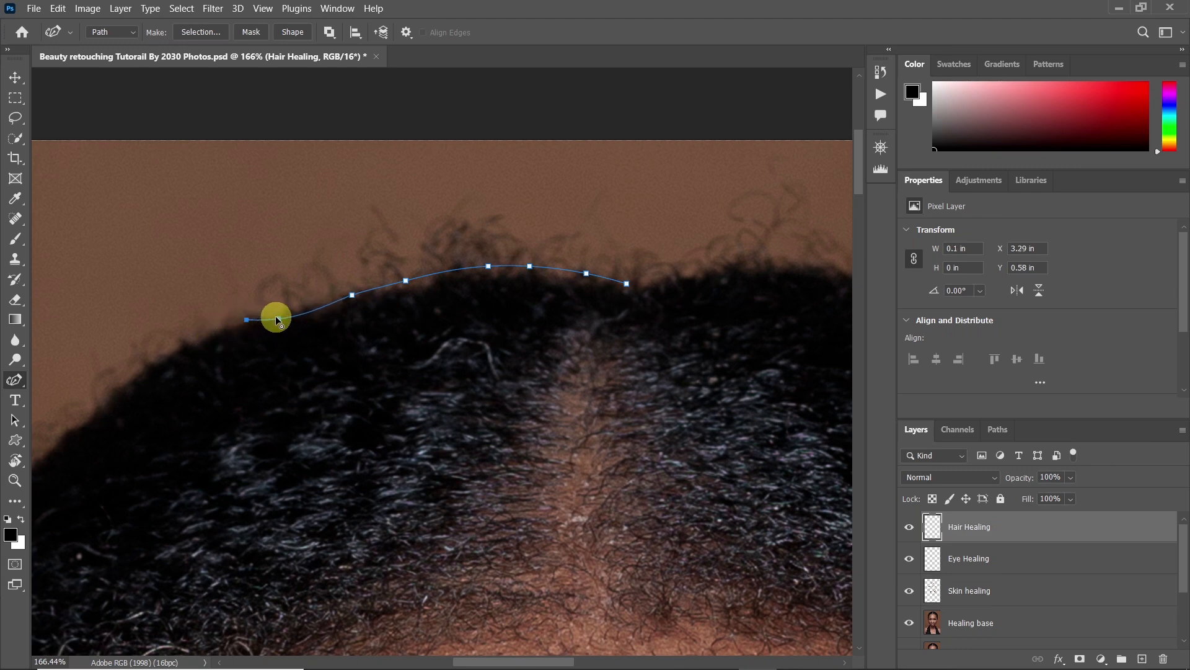
left_click(285, 310)
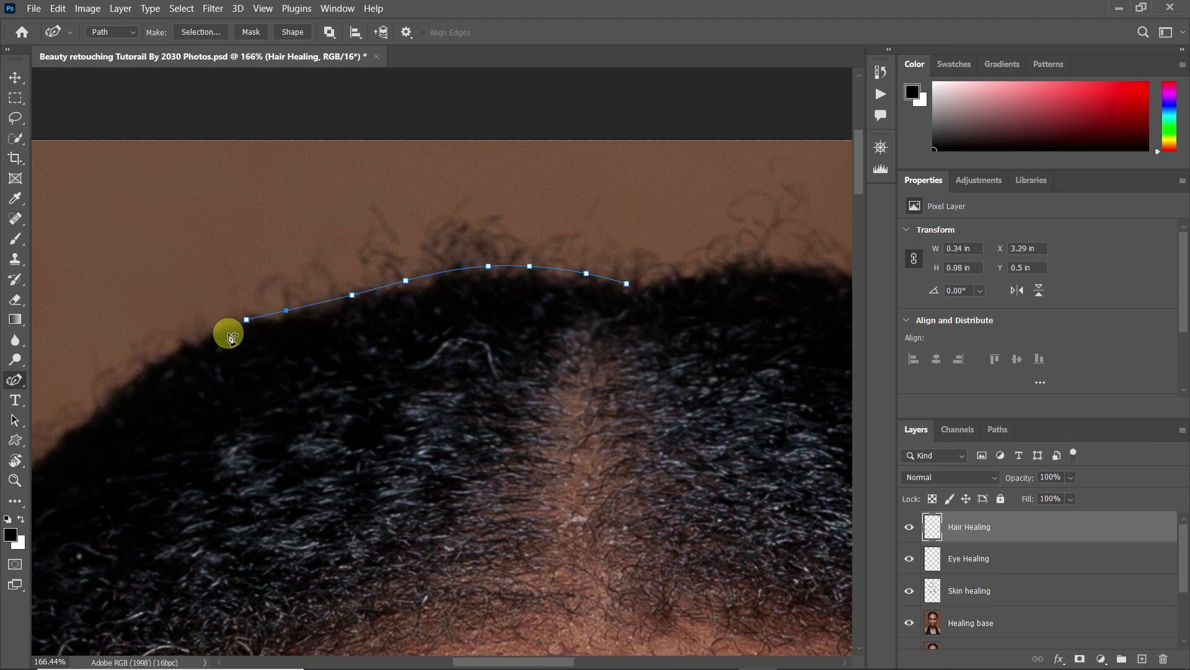
left_click(185, 342)
Continue the curved path around the upper-left curve of the hair, keeping it tight to the dense hair edge
left_click_drag(121, 392, 391, 222)
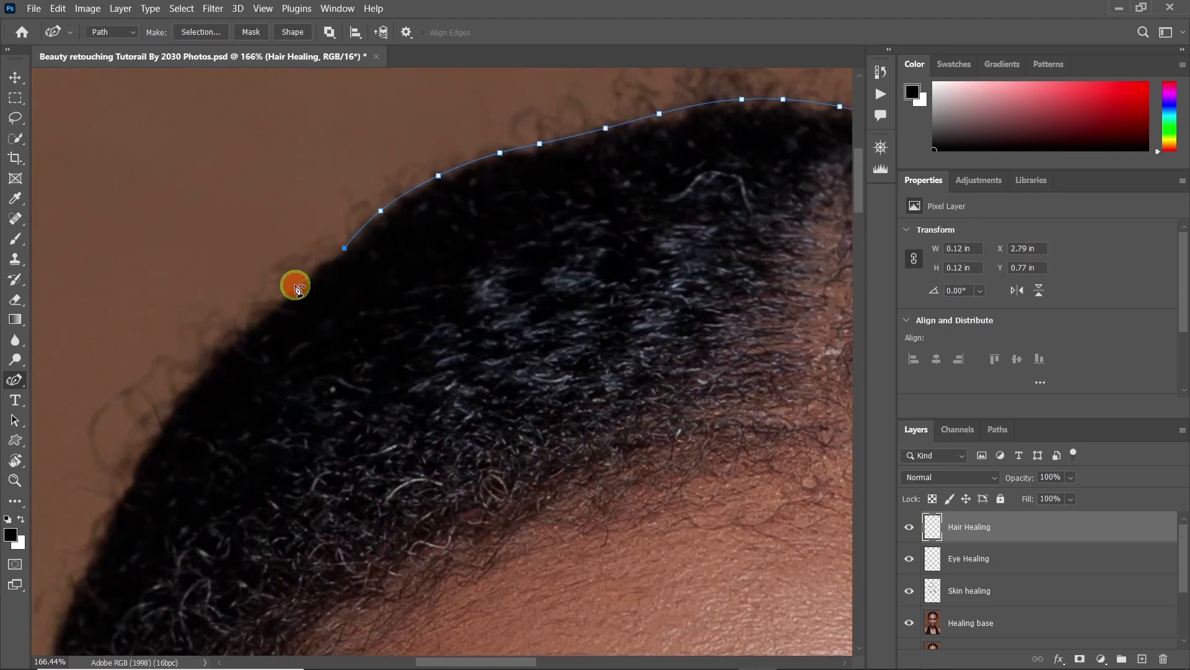
left_click(320, 264)
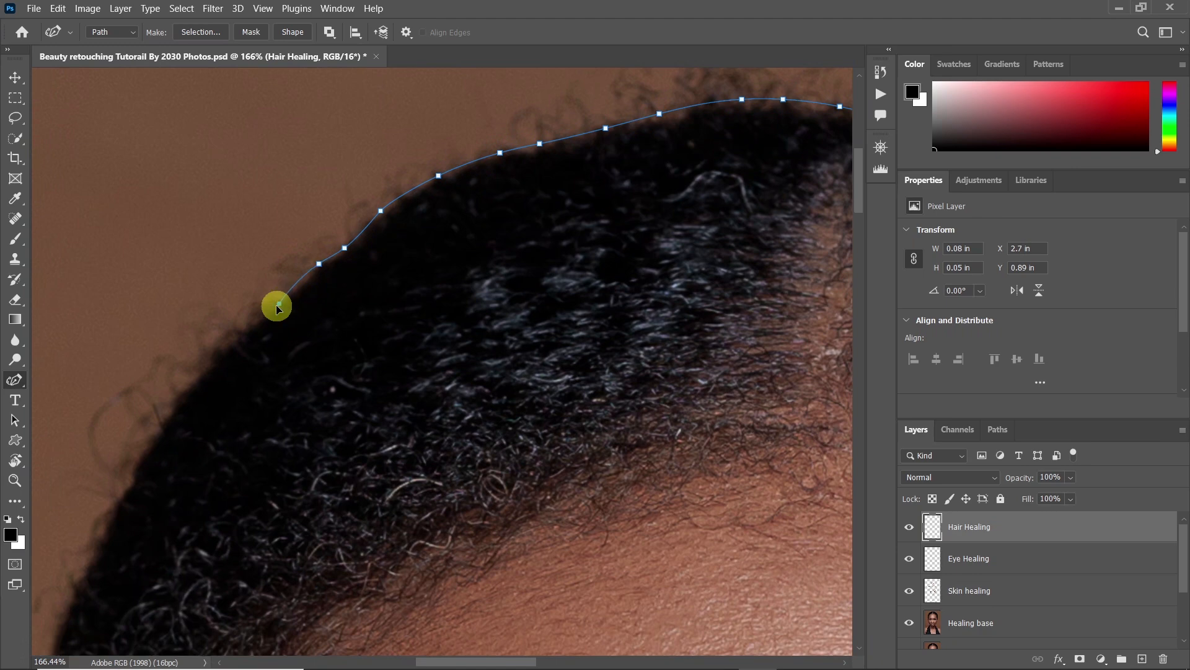
left_click(240, 336)
left_click_drag(243, 351, 387, 155)
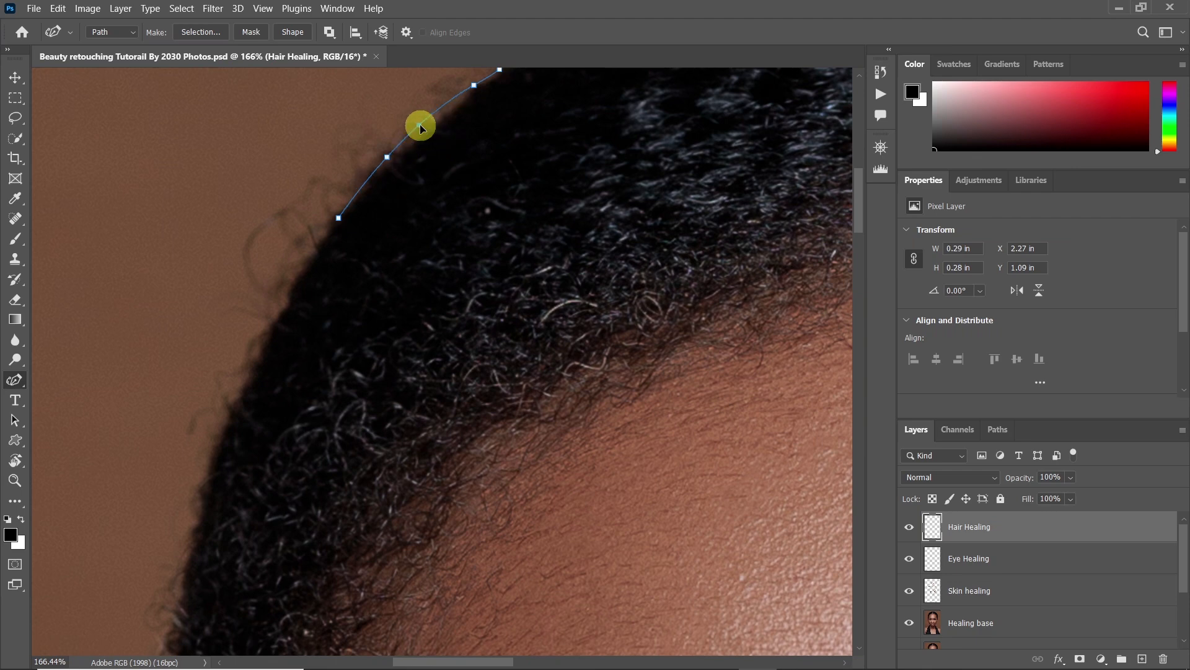
left_click(293, 275)
left_click(260, 347)
left_click_drag(279, 327, 372, 197)
Extend the curved path down the left side of the hair, cutting inside the stray curls
left_click_drag(315, 329, 306, 361)
left_click_drag(306, 361, 335, 250)
left_click(322, 326)
left_click_drag(323, 325, 335, 159)
left_click(325, 250)
left_click(321, 336)
left_click(321, 404)
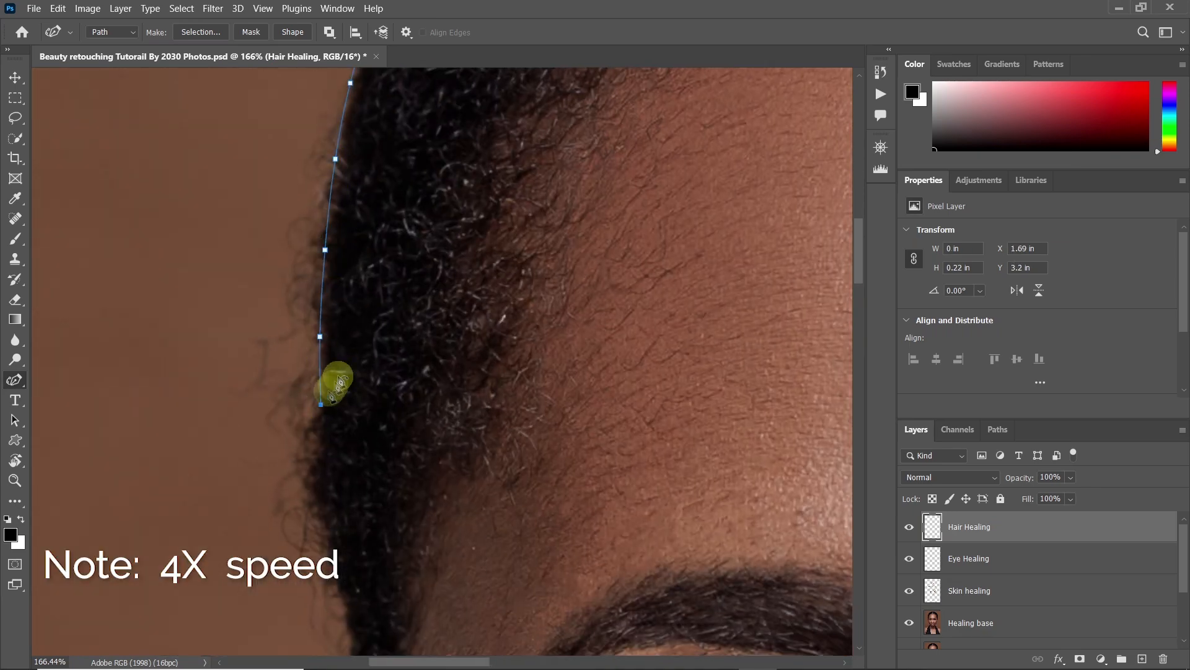
Carry the curved path along the hair edge at the left temple down to just above the ear
left_click_drag(332, 385, 399, 224)
left_click(376, 320)
left_click(386, 377)
left_click(416, 464)
left_click(413, 512)
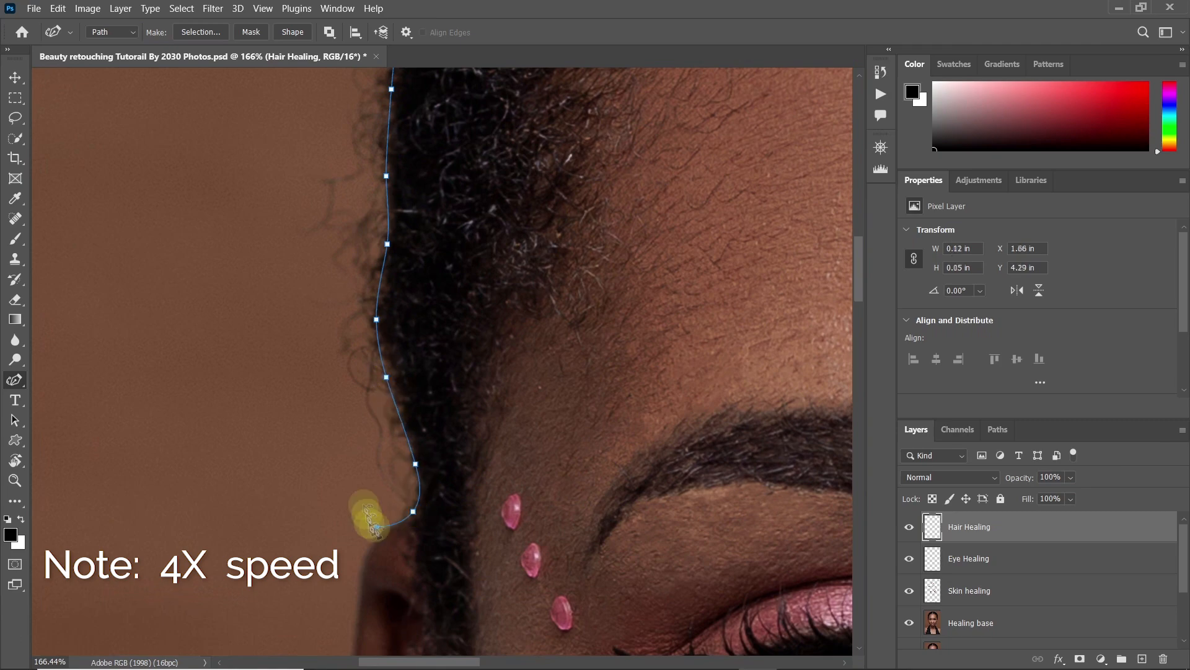
Turn the path outward above the left ear and run it back up through the background, outside the stray hairs
left_click(340, 390)
left_click(304, 261)
left_click(316, 136)
left_click(239, 343)
left_click_drag(325, 77, 226, 422)
left_click(298, 160)
left_click(229, 401)
left_click(419, 179)
Continue the outer part of the path across the background above the head, enclosing the stray hairs on top
left_click_drag(447, 152, 219, 418)
left_click(315, 346)
left_click(450, 287)
left_click(548, 220)
left_click(641, 200)
left_click_drag(739, 214, 457, 289)
left_click(450, 307)
left_click(629, 316)
left_click(647, 256)
left_click(777, 286)
Run the outer path down through the background around the upper-right curve of the head, outside the stray hairs
left_click_drag(761, 291, 406, 298)
left_click(475, 331)
left_click(521, 366)
left_click(573, 350)
left_click(590, 383)
left_click(699, 443)
left_click_drag(713, 459, 476, 266)
left_click(571, 300)
left_click(630, 397)
left_click(669, 454)
Route the outer path down the right side of the head, looping around the long loose strand in the background
left_click_drag(658, 445, 408, 165)
left_click(530, 247)
left_click(535, 300)
left_click_drag(595, 474, 518, 276)
left_click(561, 329)
left_click(616, 367)
left_click(622, 411)
left_click(552, 449)
left_click(518, 419)
left_click(526, 513)
left_click_drag(528, 515, 464, 313)
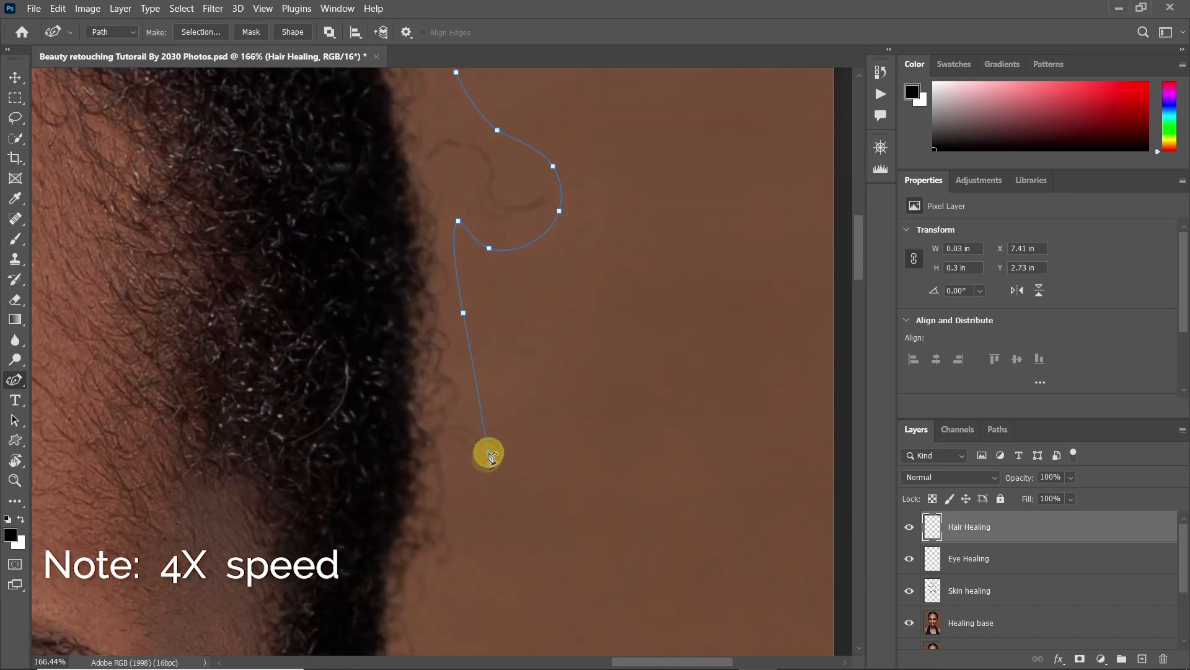
Bring the outer path down to the right ear and turn it back up along the right hair edge
left_click(362, 337)
left_click(344, 306)
left_click_drag(375, 127, 354, 257)
left_click(335, 320)
left_click(361, 172)
left_click(322, 386)
Trace the path up the right side and around the upper-right curve of the hair, tight to the dense hair edge
left_click_drag(378, 121, 462, 385)
left_click(385, 271)
left_click(366, 109)
left_click(393, 231)
left_click_drag(379, 198, 559, 411)
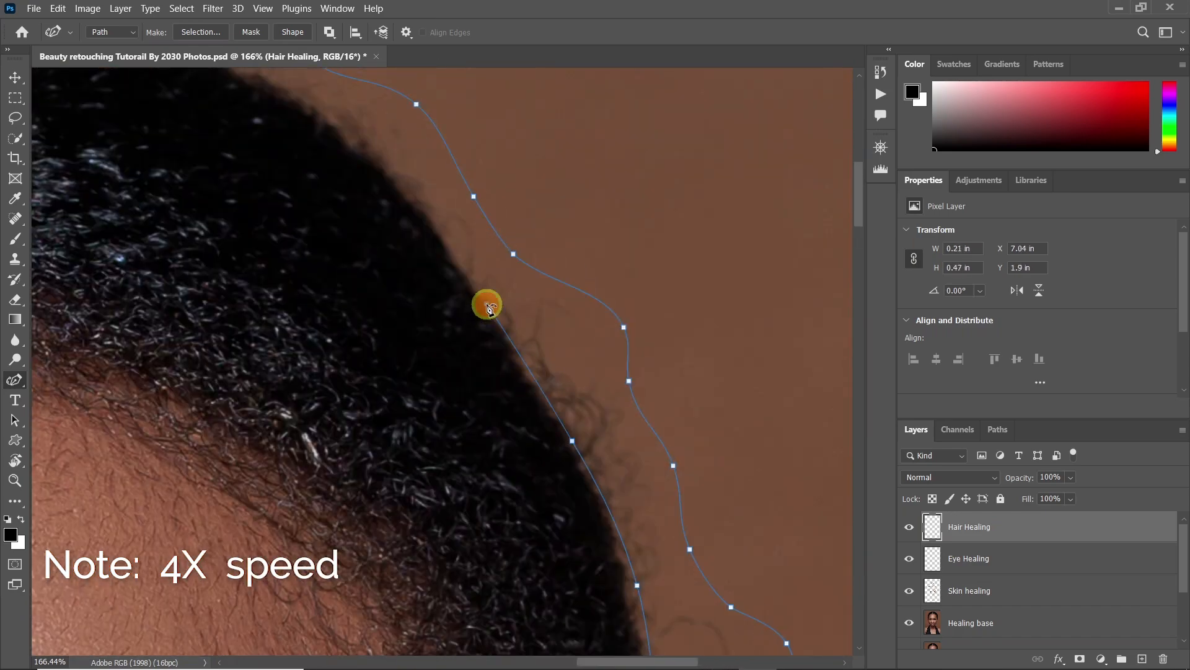
left_click(487, 304)
left_click(388, 168)
left_click_drag(644, 377, 649, 380)
left_click(562, 306)
left_click(450, 251)
Close the path along the top hair edge at the parting and fine-tune the anchor just right of it
left_click_drag(363, 226, 592, 329)
left_click(583, 326)
left_click(548, 312)
left_click(510, 295)
left_click(474, 285)
left_click(392, 294)
left_click(333, 296)
left_click(292, 303)
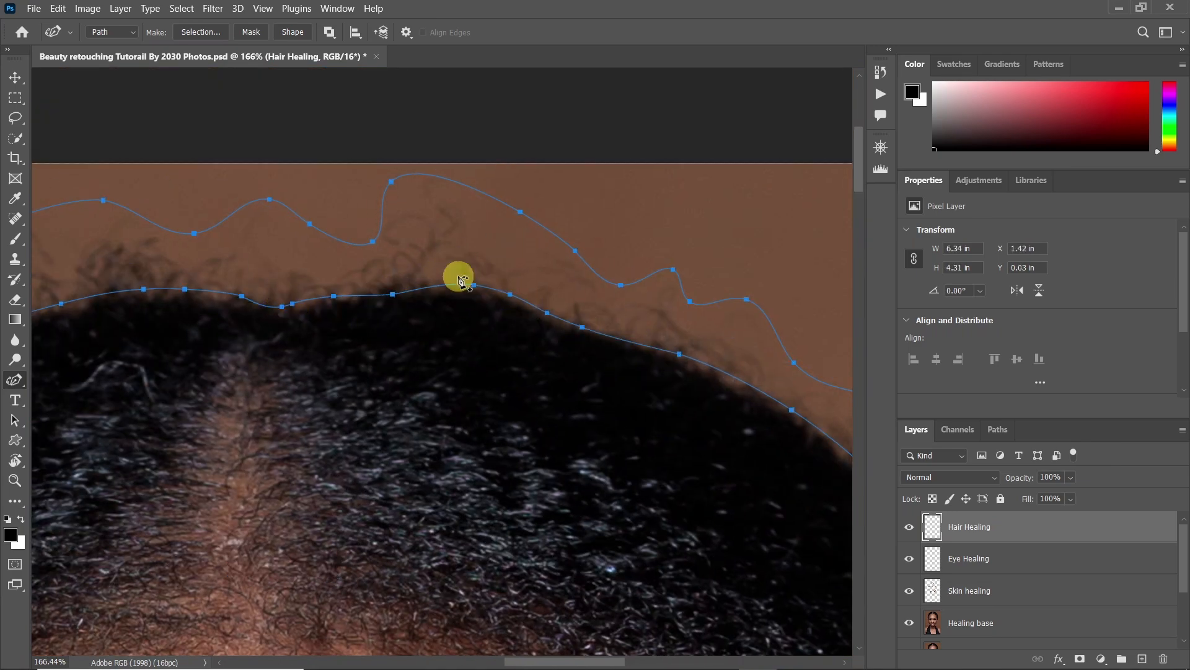
left_click_drag(393, 295, 395, 291)
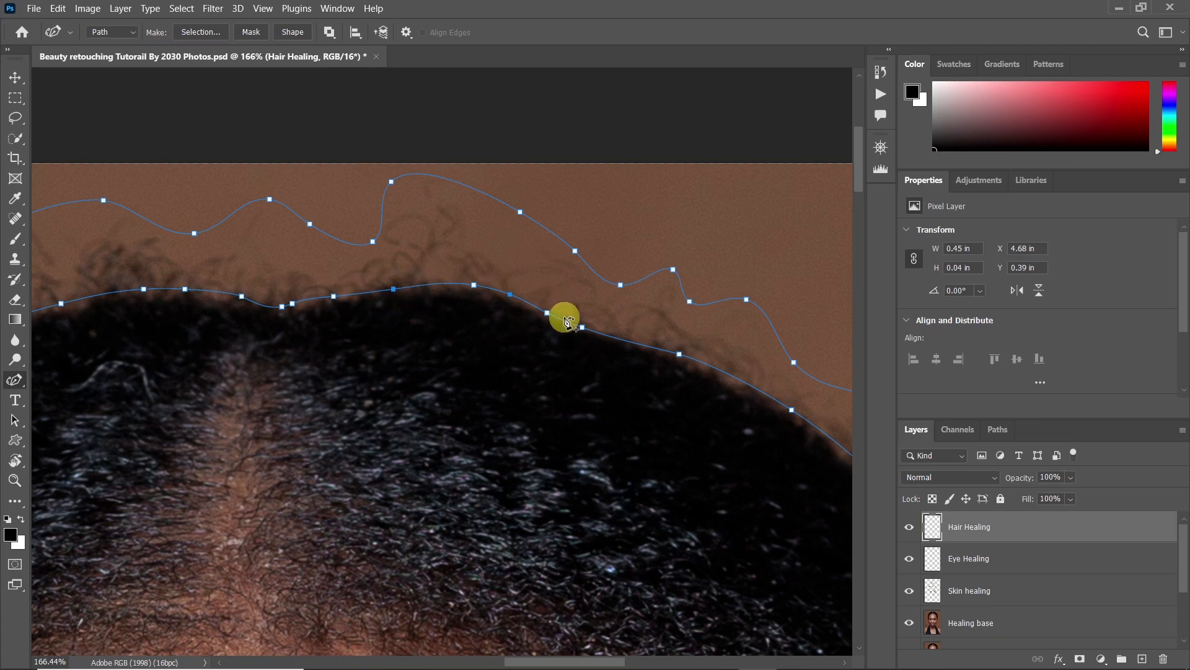
Check the closed path around the head and convert it to a new anti-aliased selection with a 1-pixel feather
key("z")
left_click_drag(617, 394, 526, 426)
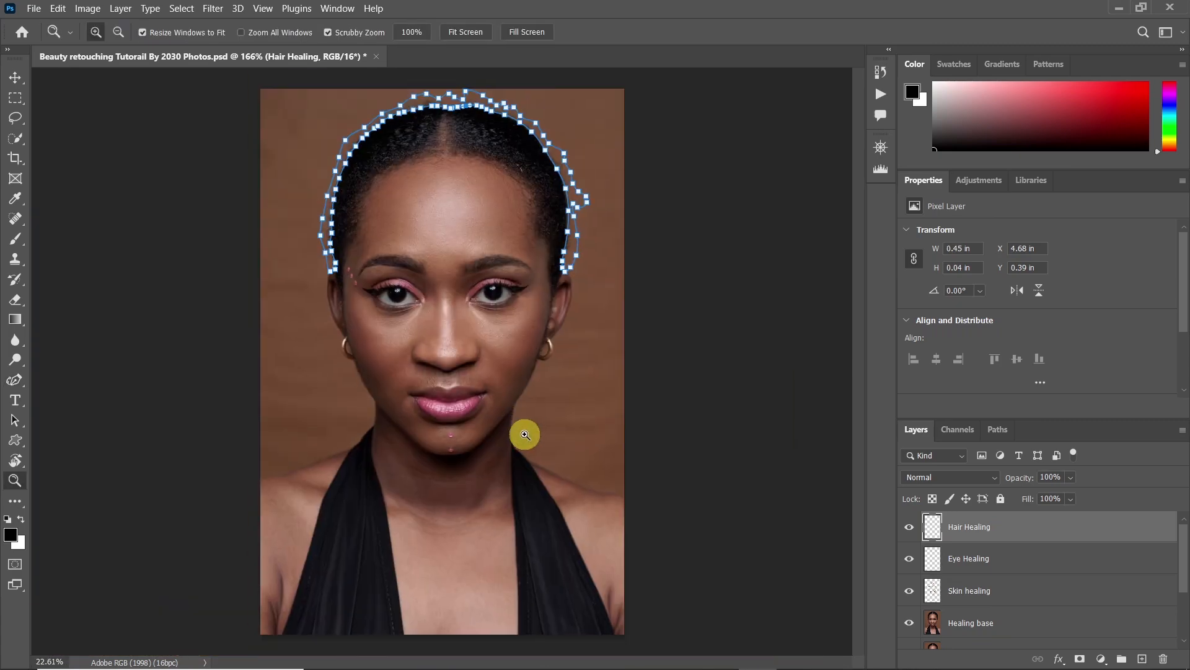
left_click_drag(365, 136, 370, 192)
left_click_drag(502, 112, 510, 216)
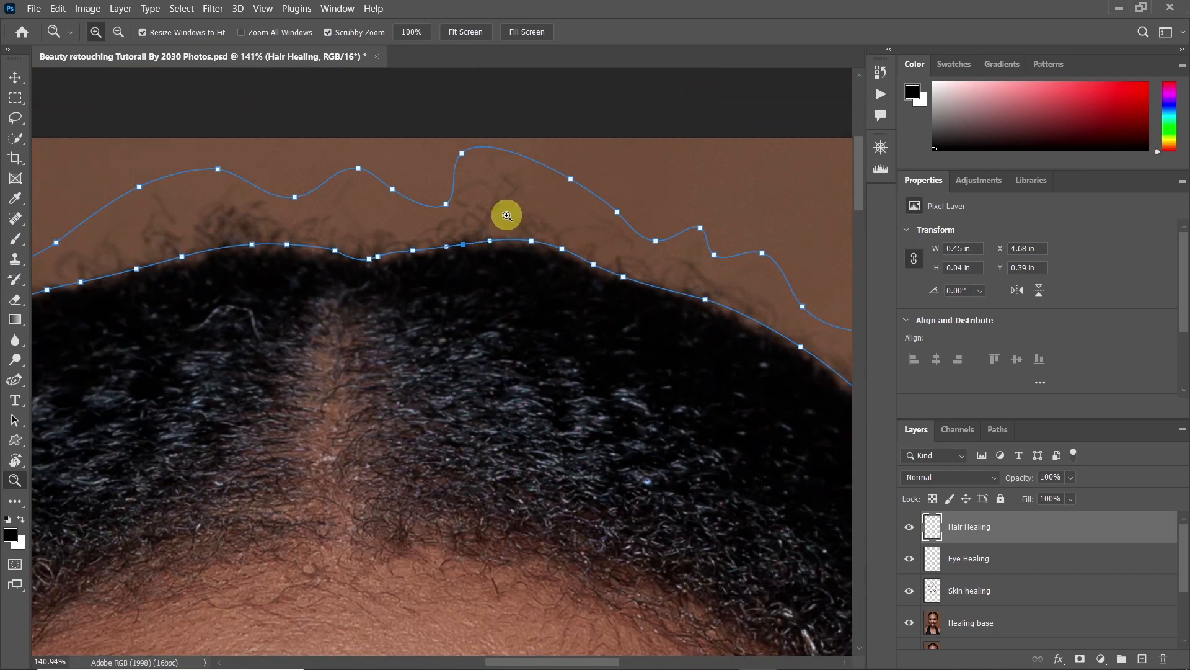
key("p")
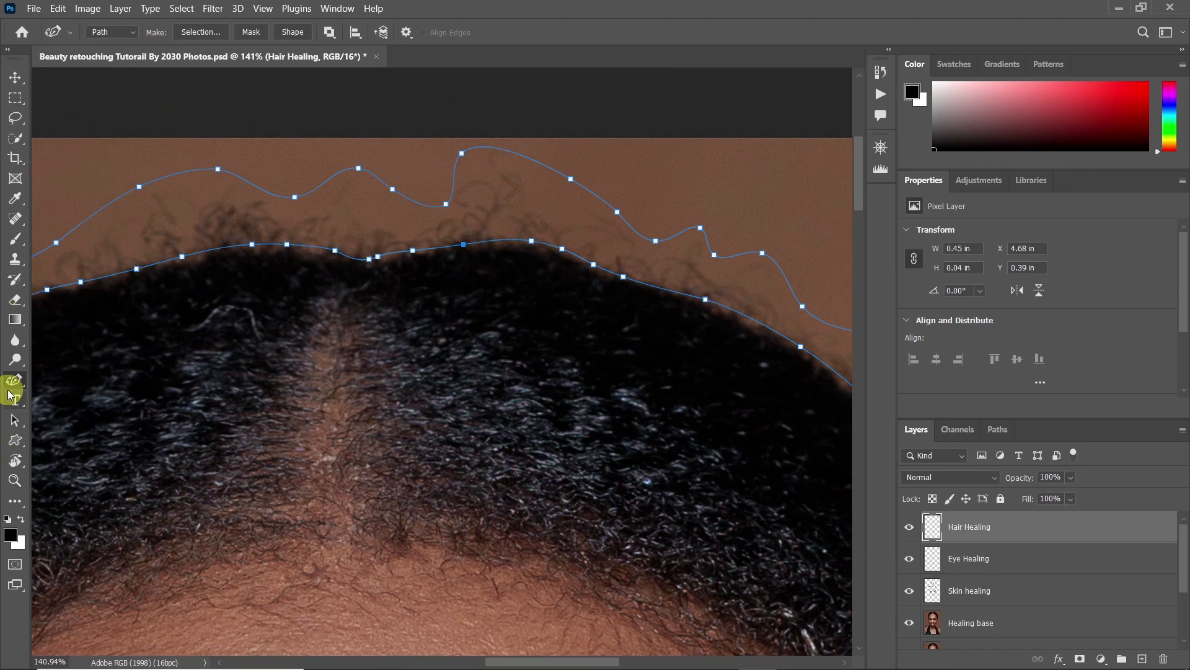
right_click(526, 214)
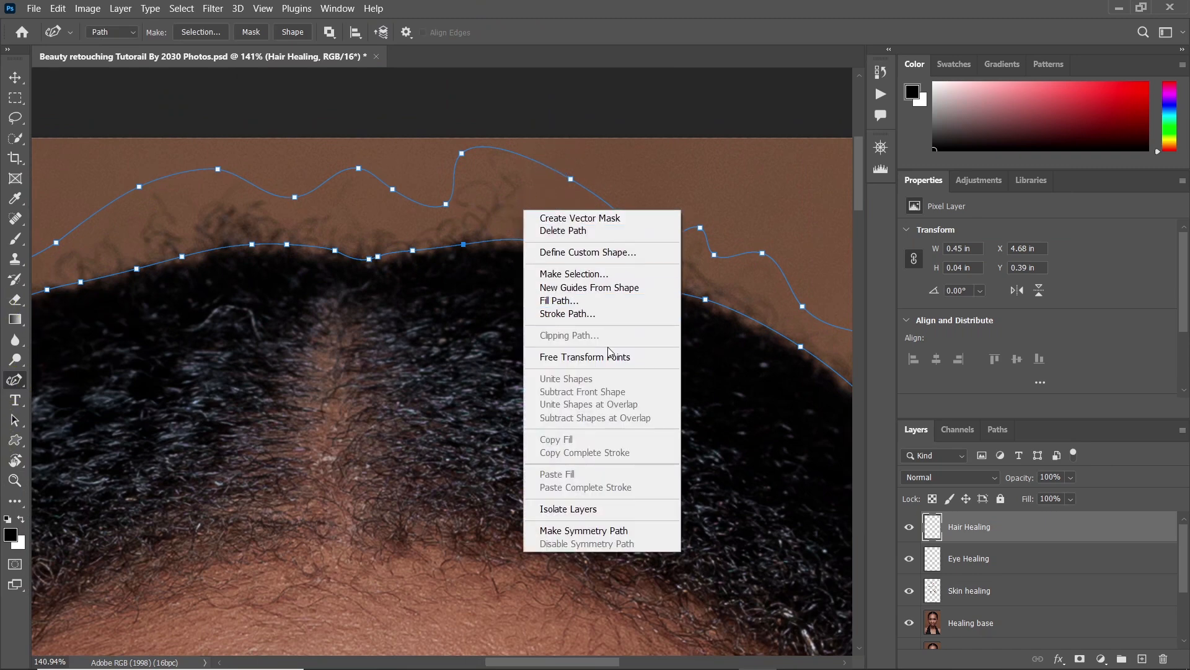
left_click(604, 276)
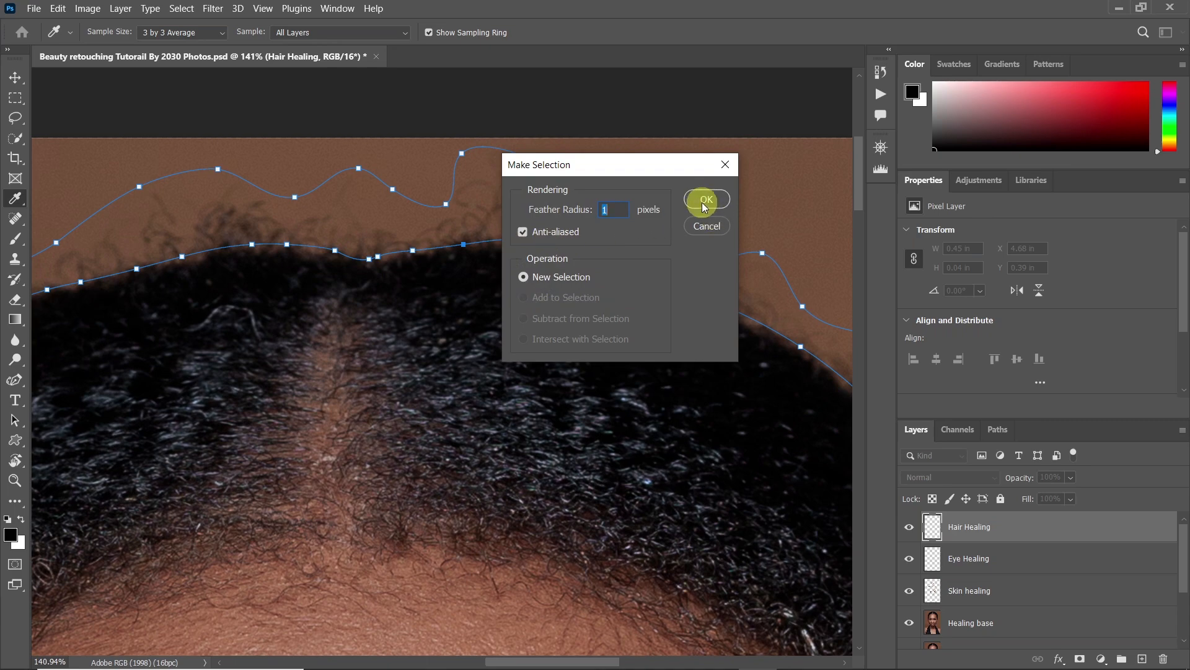
key("Return")
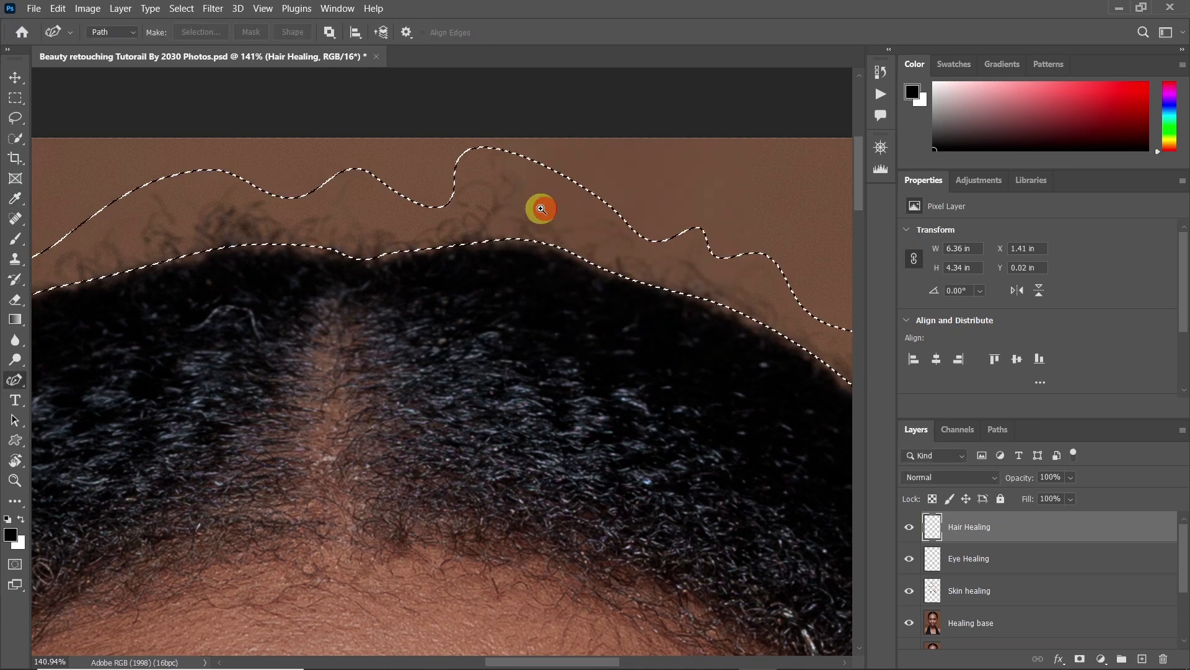
Review the selection around the hair, switch to the Lasso tool, and open Content-Aware Fill for the selected area
key("z")
left_click_drag(544, 209, 486, 228)
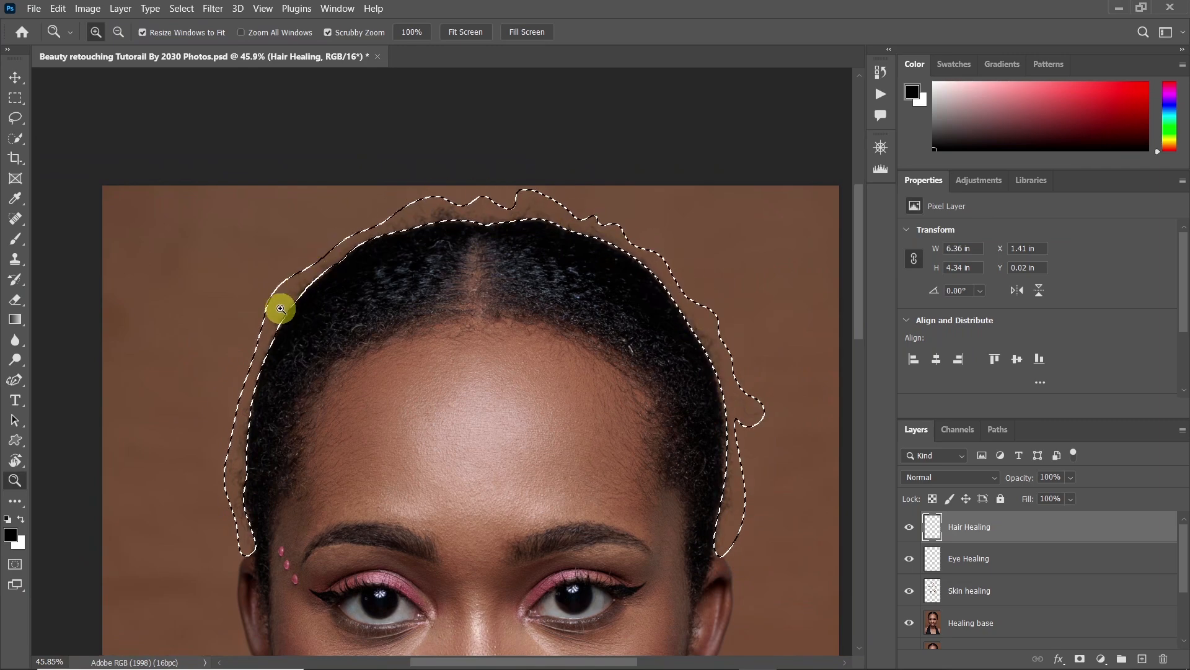
left_click_drag(545, 191, 619, 231)
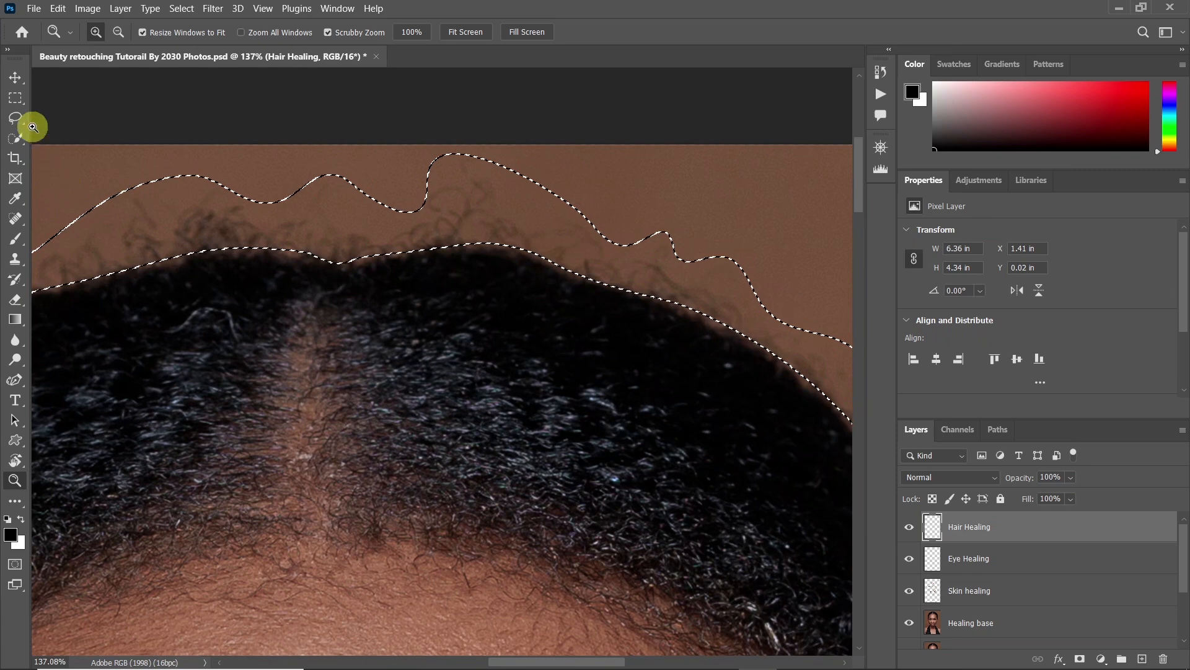
left_click(15, 118)
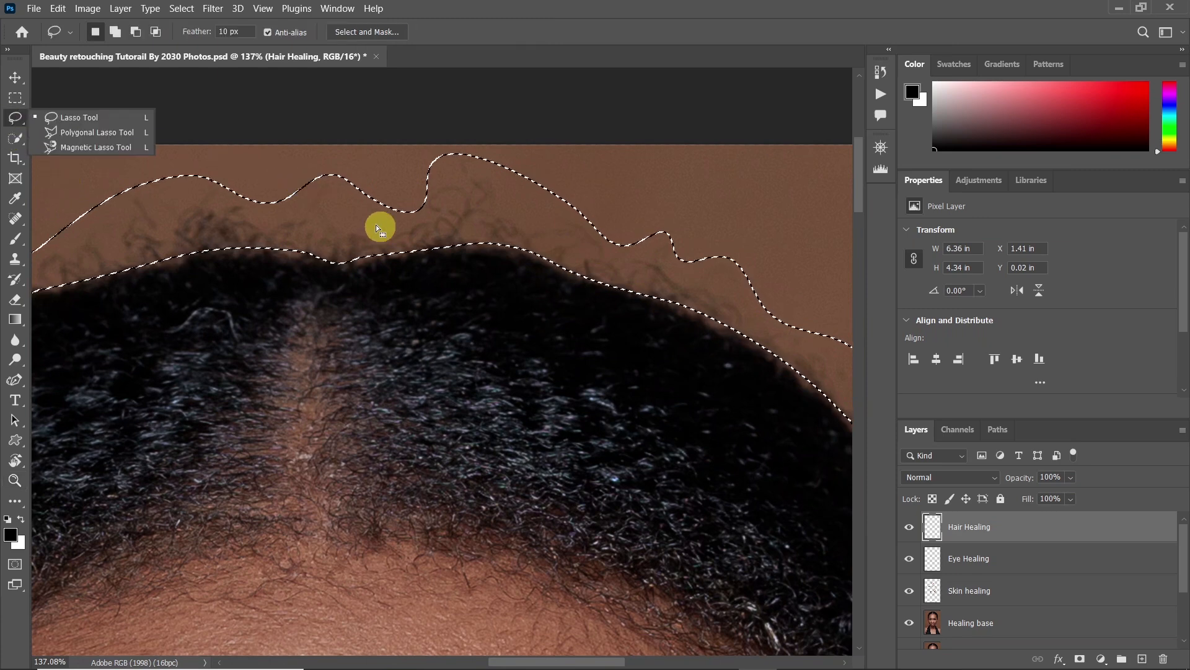
left_click(500, 207)
right_click(501, 208)
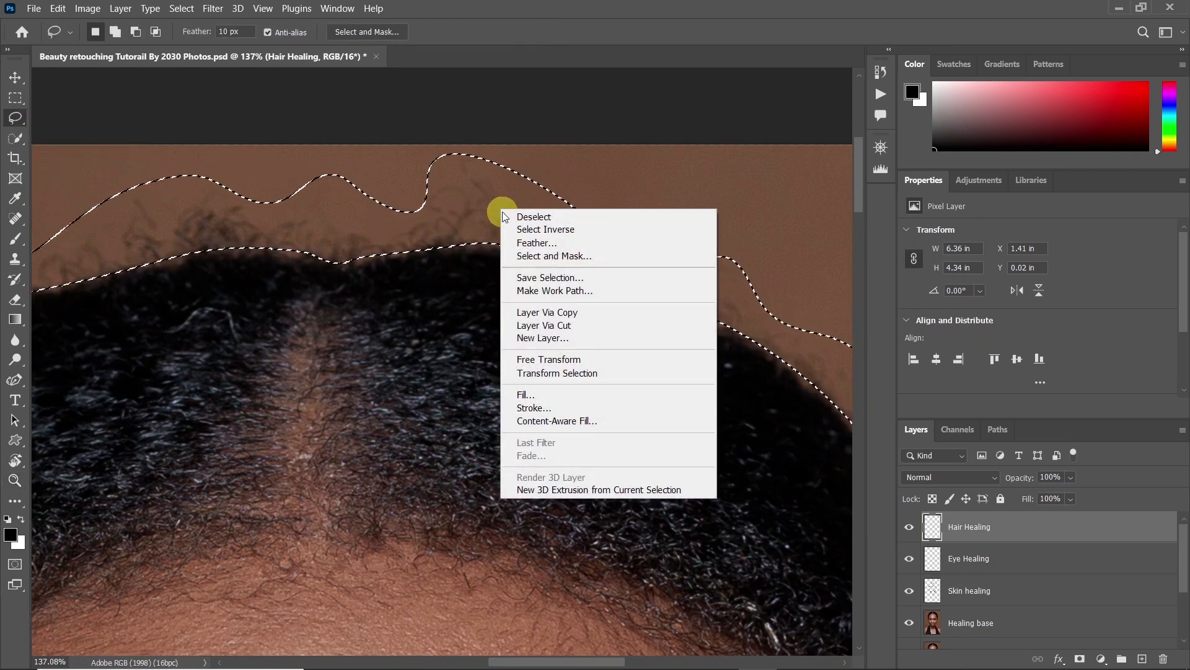
left_click(567, 420)
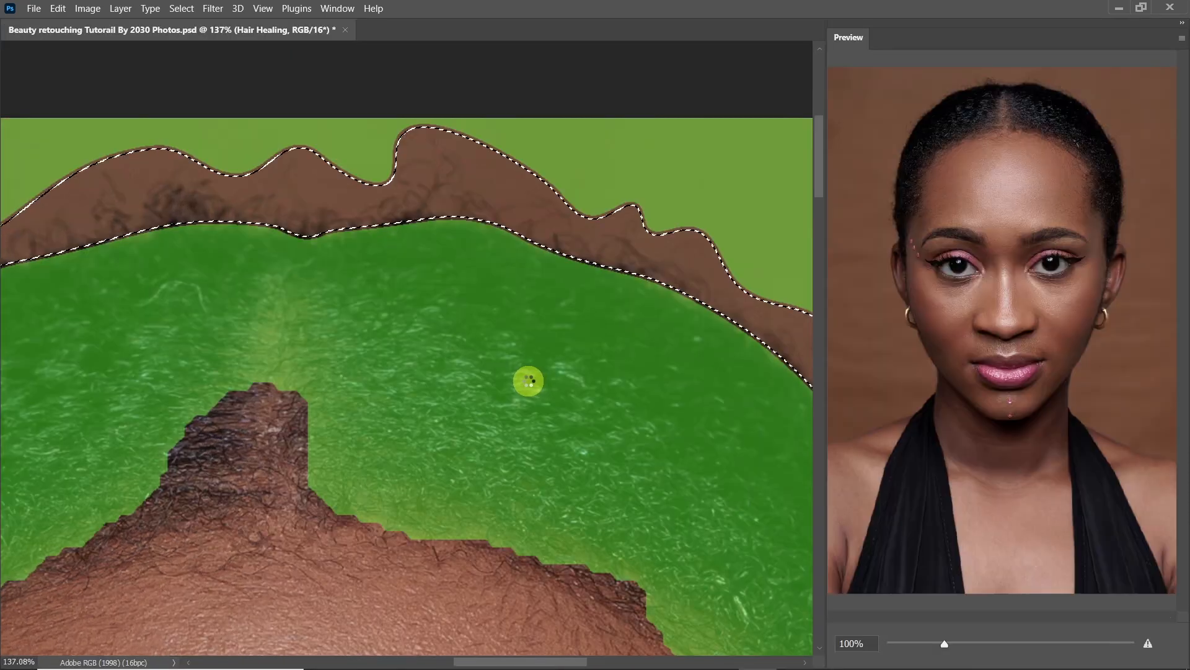
Remove the hair, the eyes and the area around the left ear and earring from the content-aware sampling area
scroll(437, 374, "down", 8)
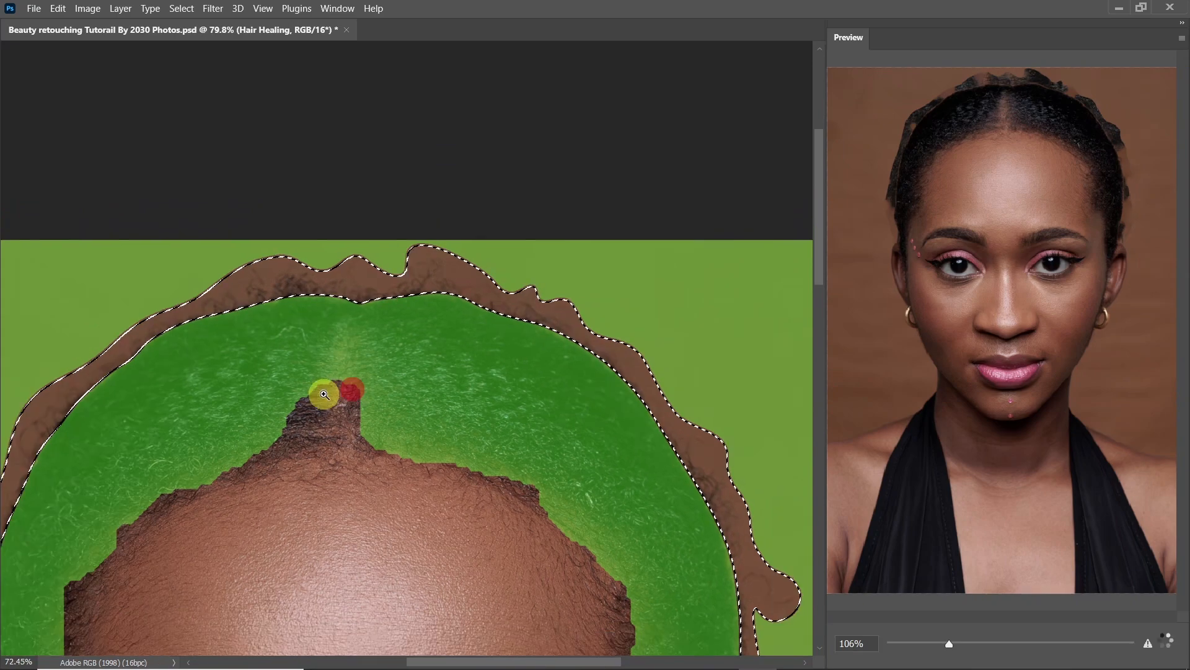
scroll(389, 164, "up", 2)
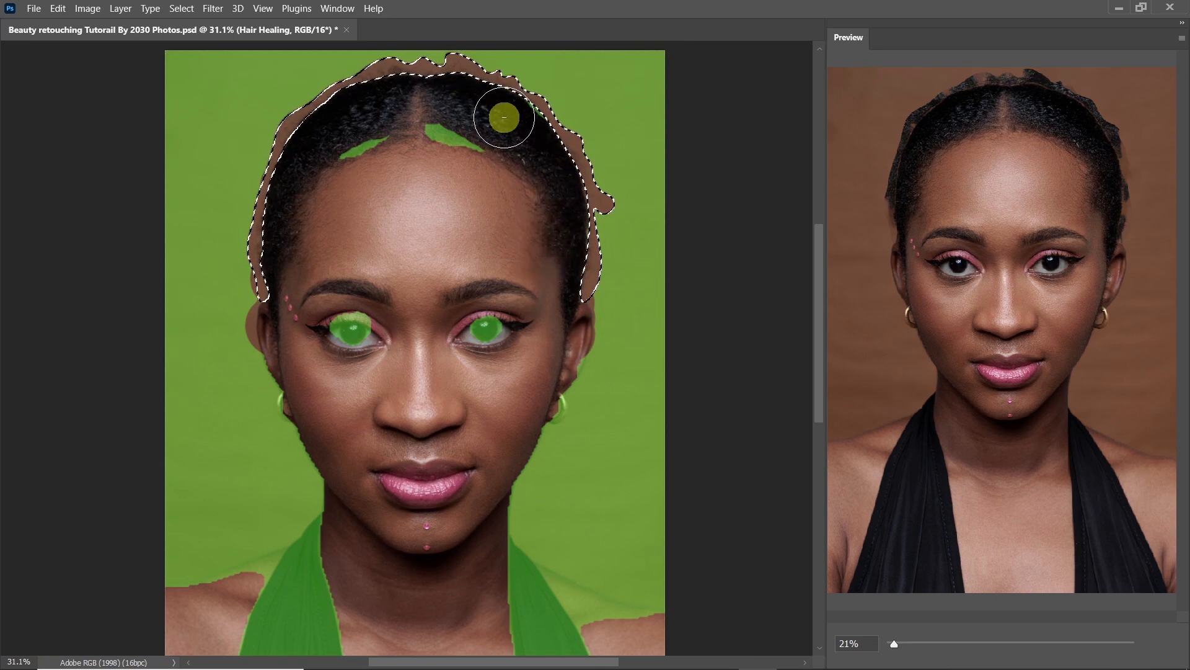
left_click_drag(512, 157, 351, 157)
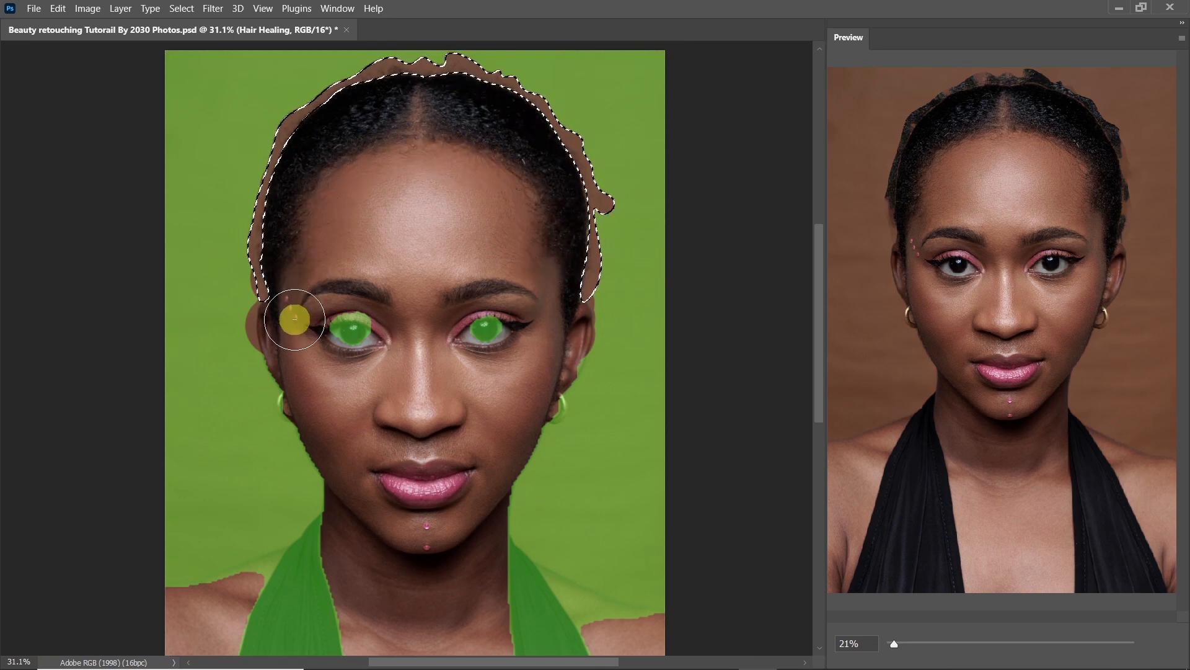
mouse_move(331, 333)
left_mouse_down()
mouse_move(373, 325)
mouse_move(472, 348)
mouse_move(507, 310)
mouse_move(499, 385)
mouse_move(457, 373)
left_mouse_up()
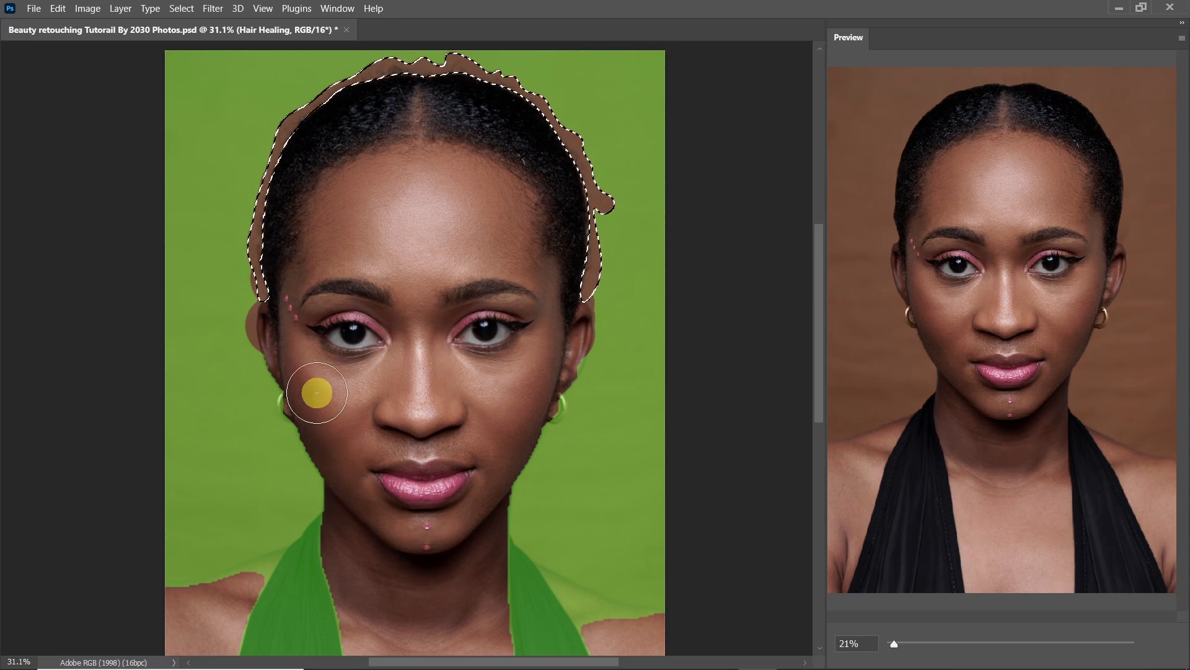
mouse_move(267, 329)
left_mouse_down()
mouse_move(277, 391)
mouse_move(374, 546)
mouse_move(487, 494)
mouse_move(519, 366)
mouse_move(518, 418)
left_mouse_up()
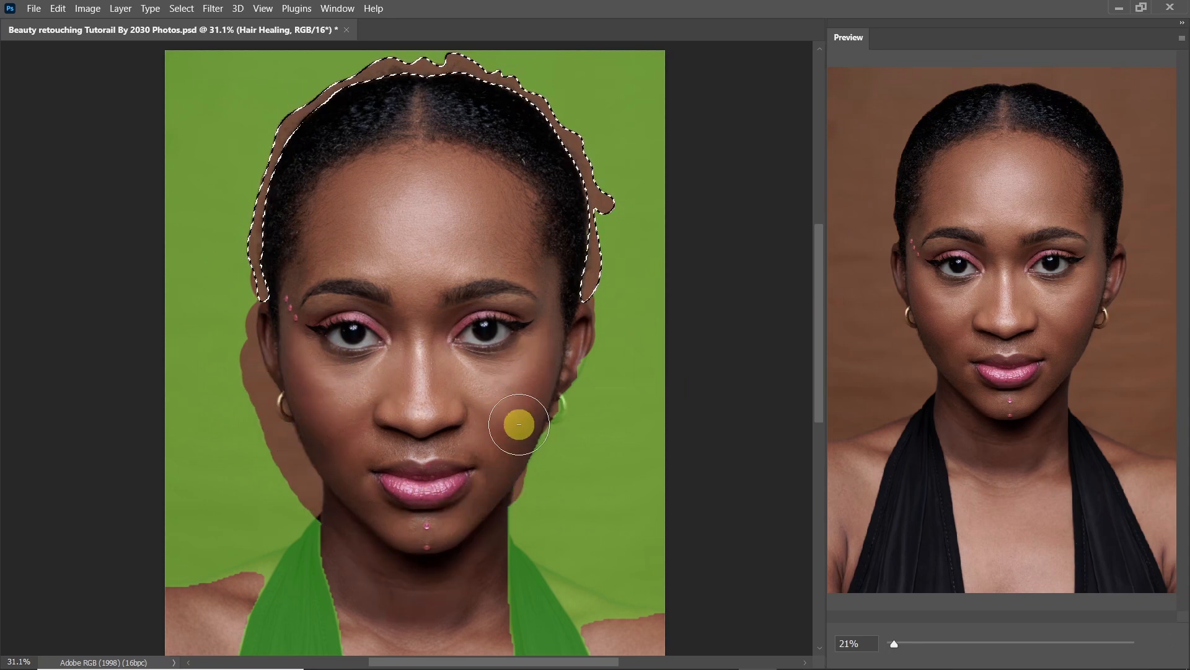
Exclude both sides of the black dress from the sampling area and apply the content-aware fill
scroll(344, 397, "down", 5)
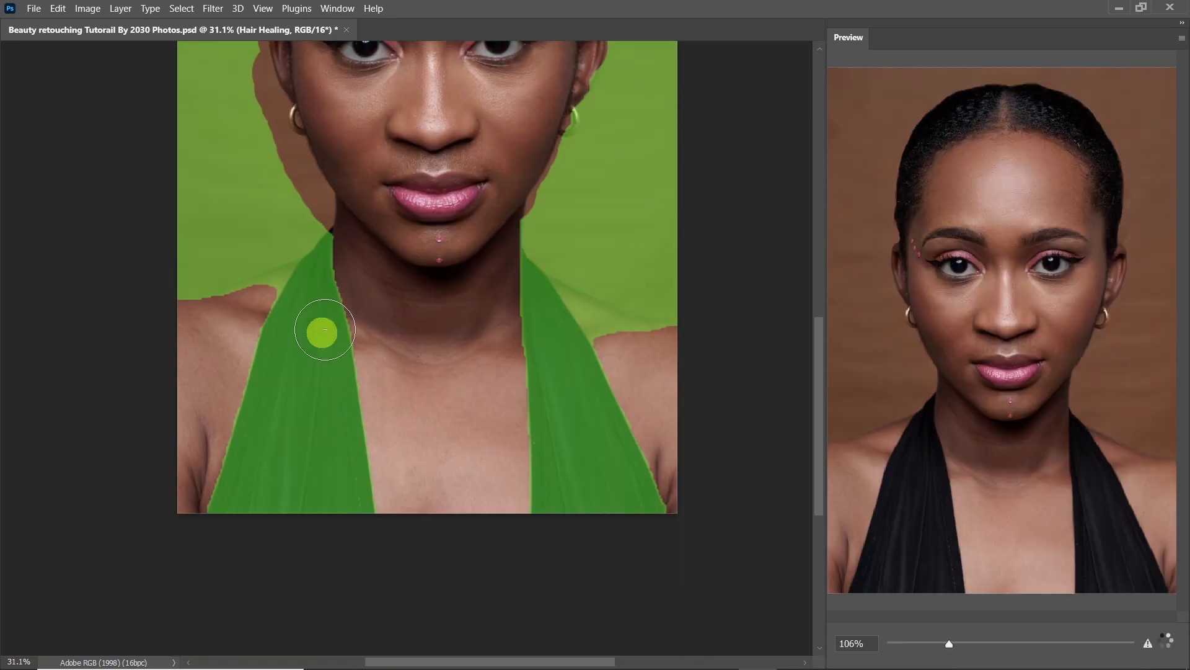
mouse_move(326, 236)
left_mouse_down()
mouse_move(280, 380)
mouse_move(299, 355)
mouse_move(326, 286)
mouse_move(264, 351)
mouse_move(234, 461)
mouse_move(235, 512)
mouse_move(273, 535)
mouse_move(337, 517)
mouse_move(342, 269)
mouse_move(277, 485)
mouse_move(316, 510)
left_mouse_up()
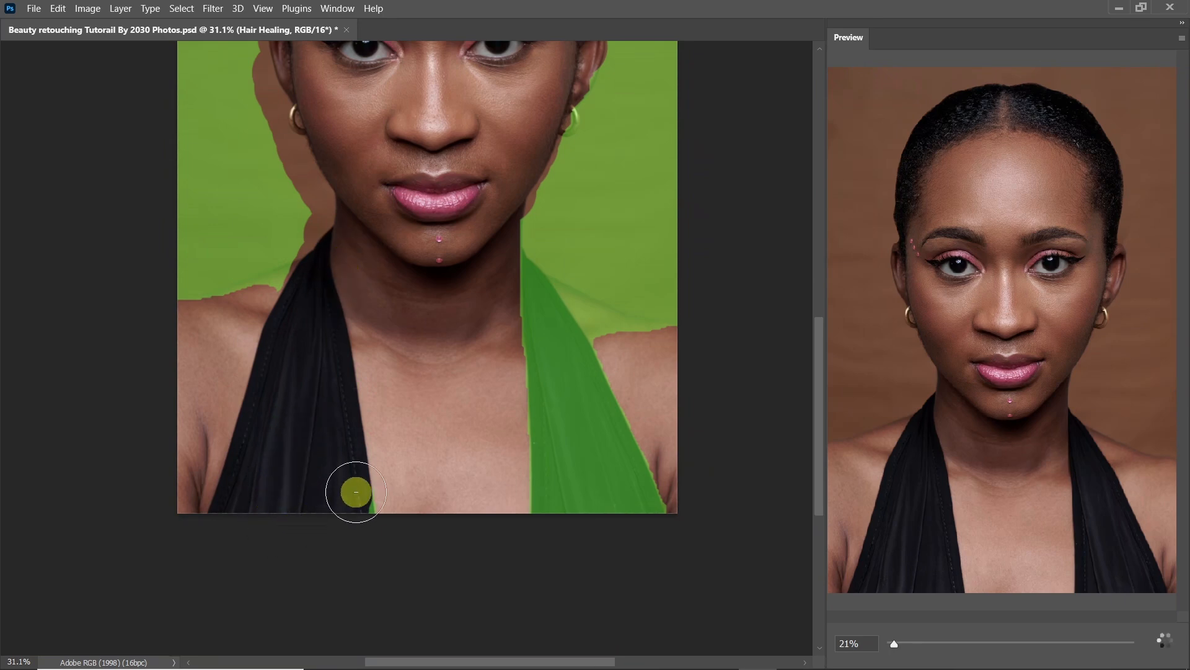
mouse_move(533, 499)
left_mouse_down()
mouse_move(562, 504)
mouse_move(543, 452)
mouse_move(513, 248)
mouse_move(543, 358)
mouse_move(640, 493)
mouse_move(655, 546)
mouse_move(617, 510)
mouse_move(550, 314)
left_mouse_up()
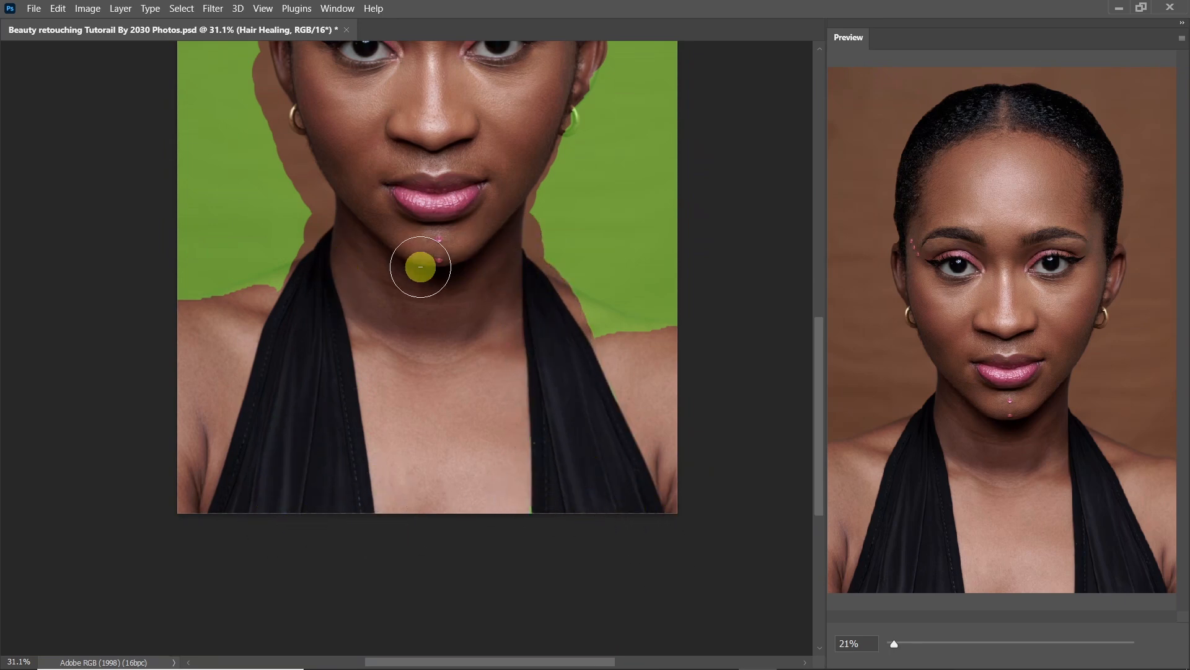
left_click_drag(394, 132, 383, 438)
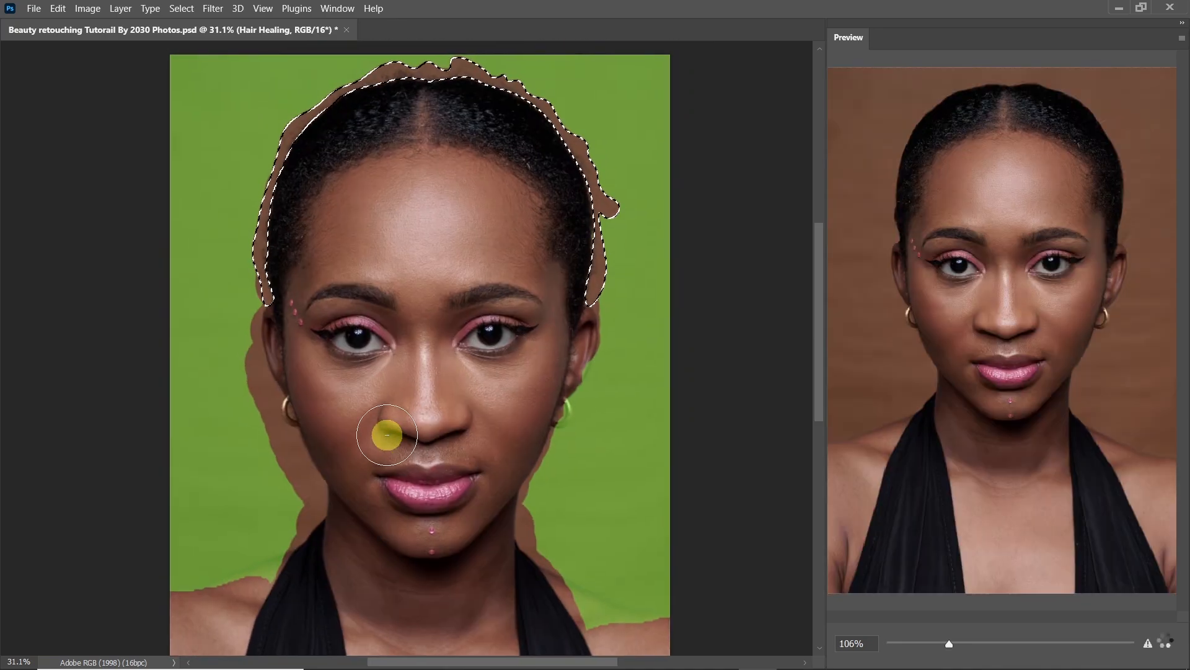
key("Return")
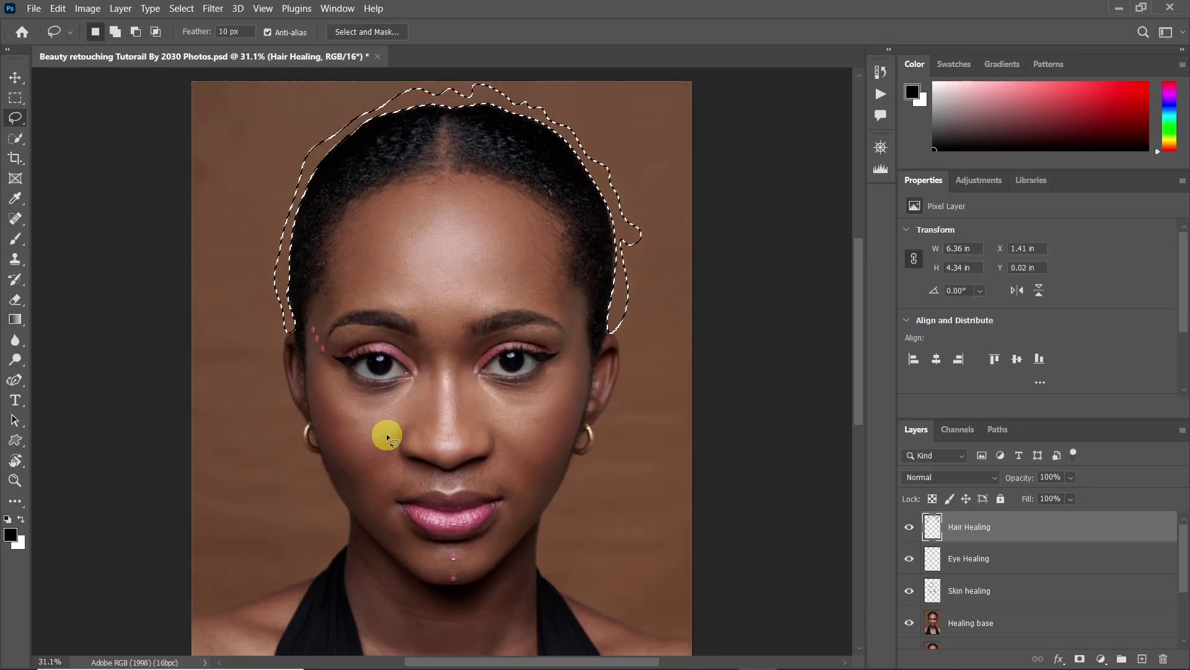
Deselect to inspect the filled background along the hair outline, and undo the deselection
key("ctrl+d")
key("z")
mouse_move(642, 211)
left_mouse_down()
mouse_move(744, 271)
mouse_move(673, 296)
left_mouse_up()
left_click_drag(625, 258, 532, 327)
left_click_drag(449, 152, 462, 180)
left_click_drag(474, 116, 384, 188)
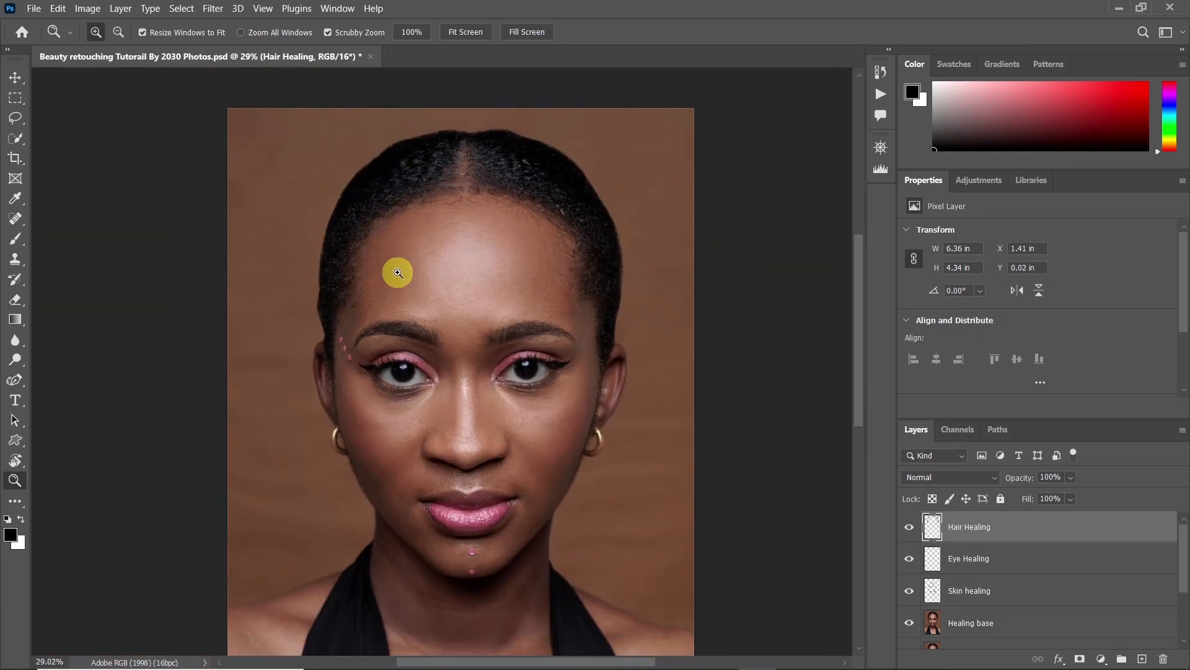
key("ctrl+z")
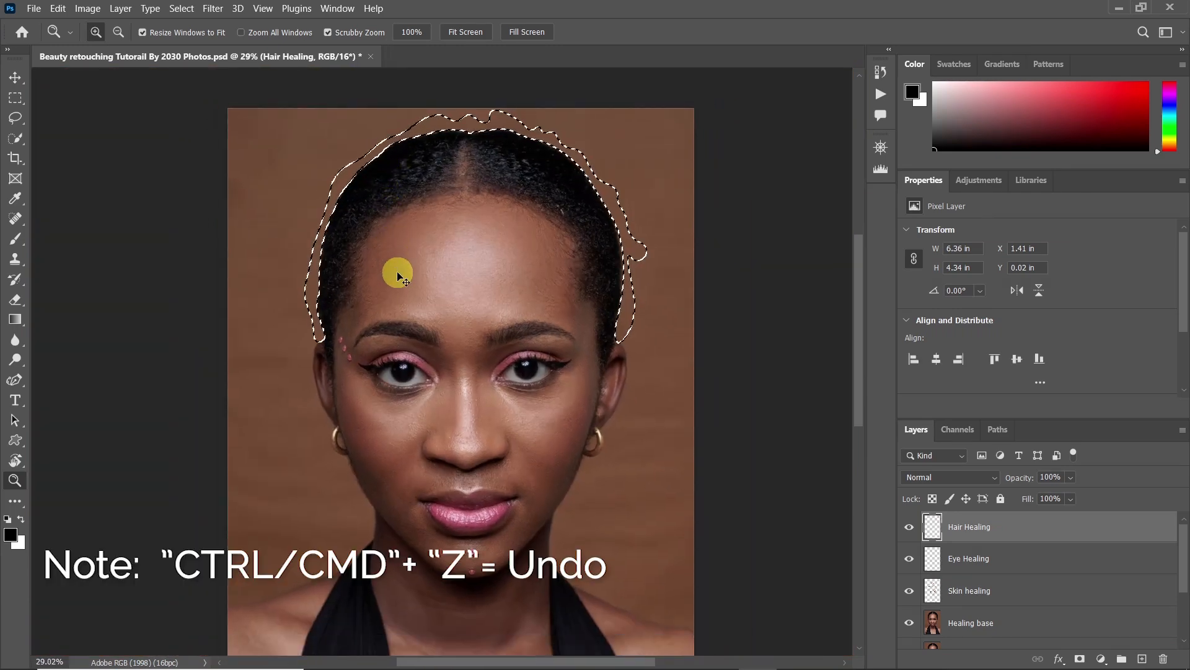
Undo the last fill back to the hair outline path and make a new selection from it with a 3-pixel feather radius
key("ctrl+z")
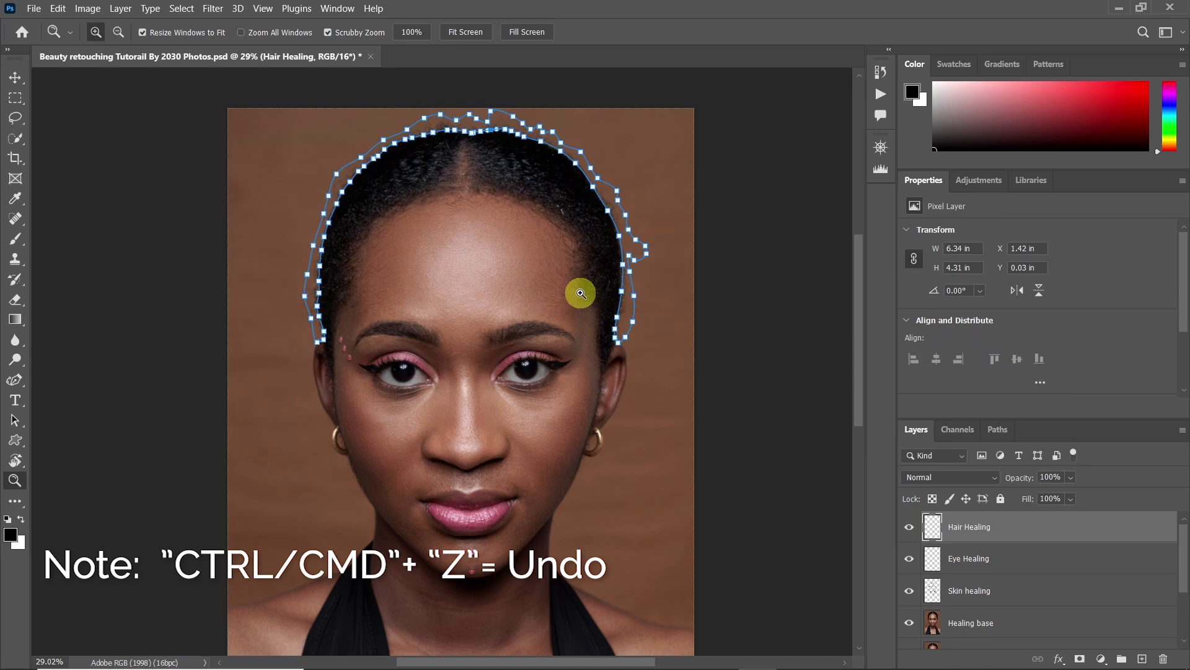
key("p")
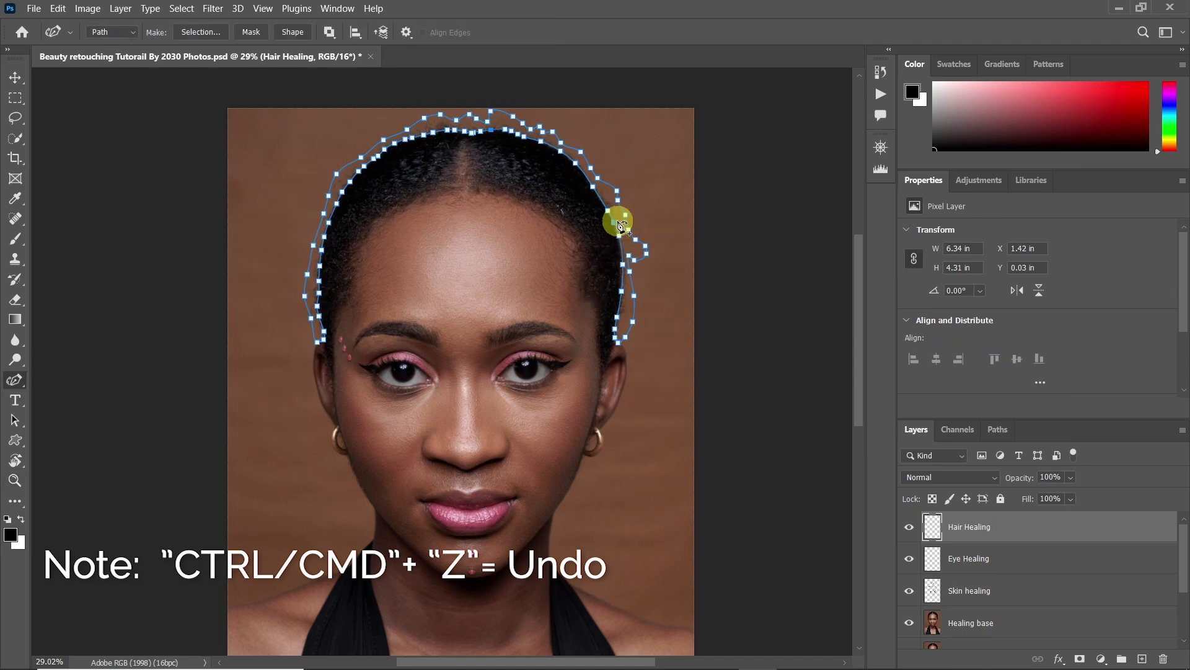
right_click(619, 223)
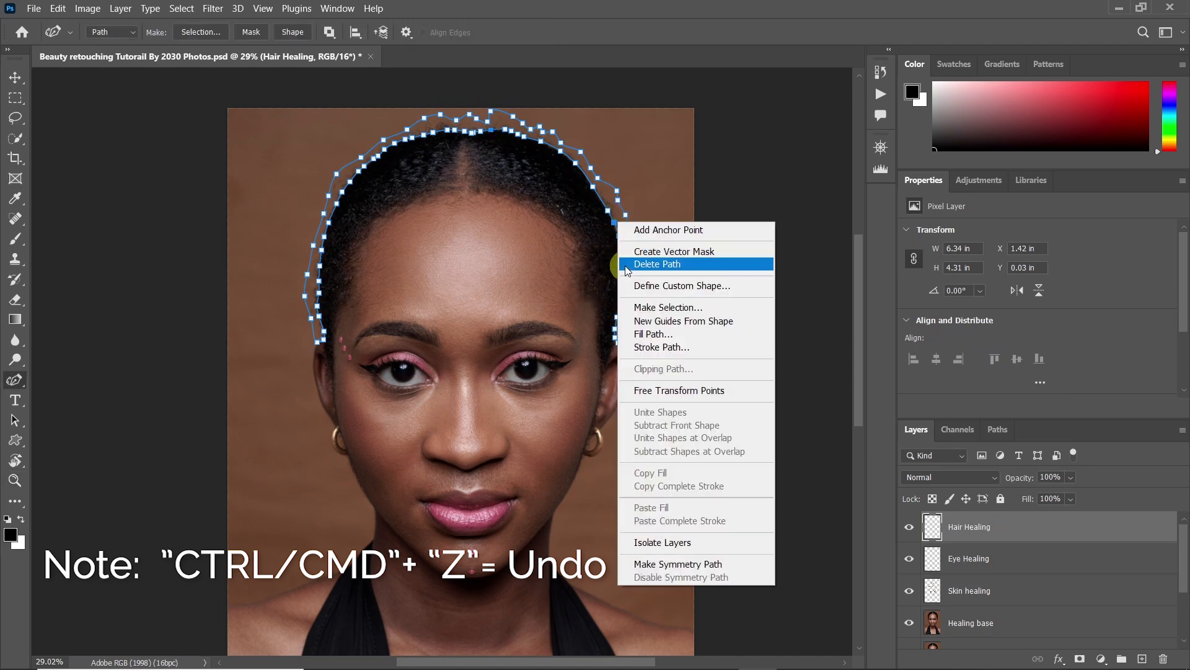
left_click(684, 314)
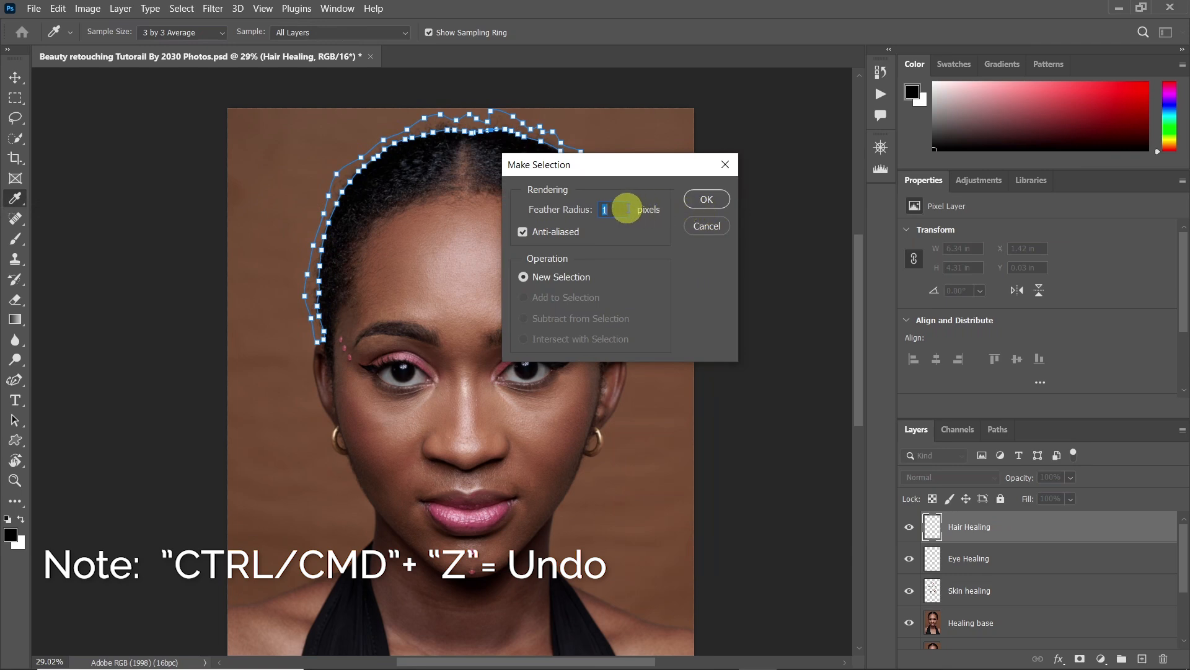
type("3")
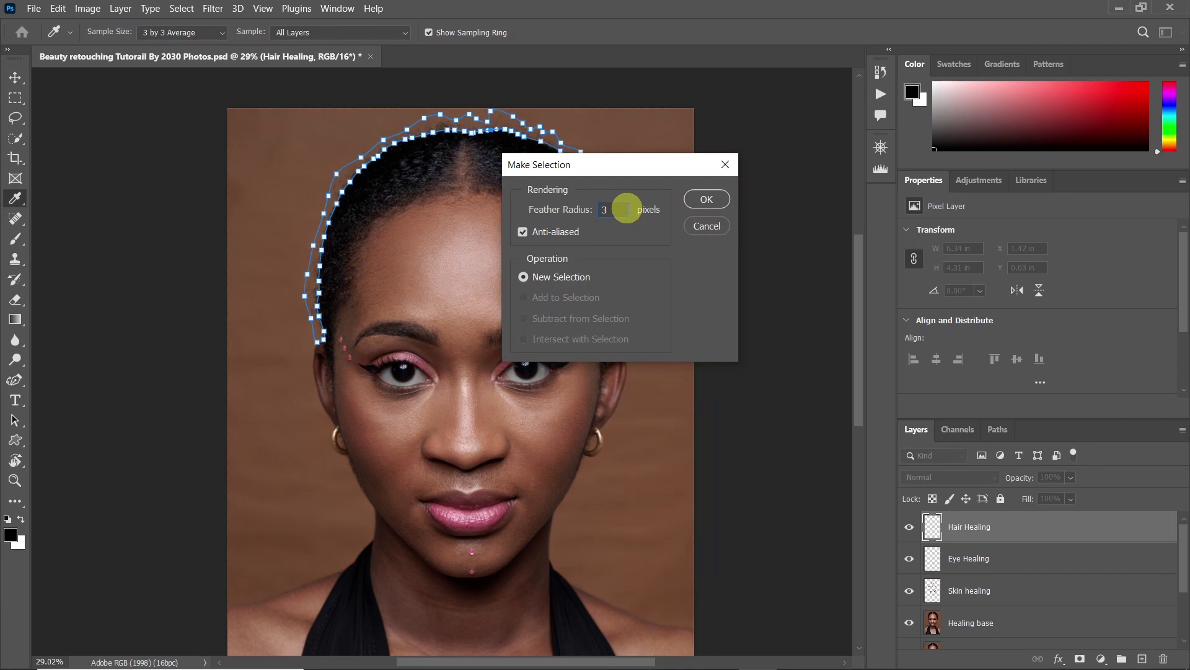
left_click(707, 200)
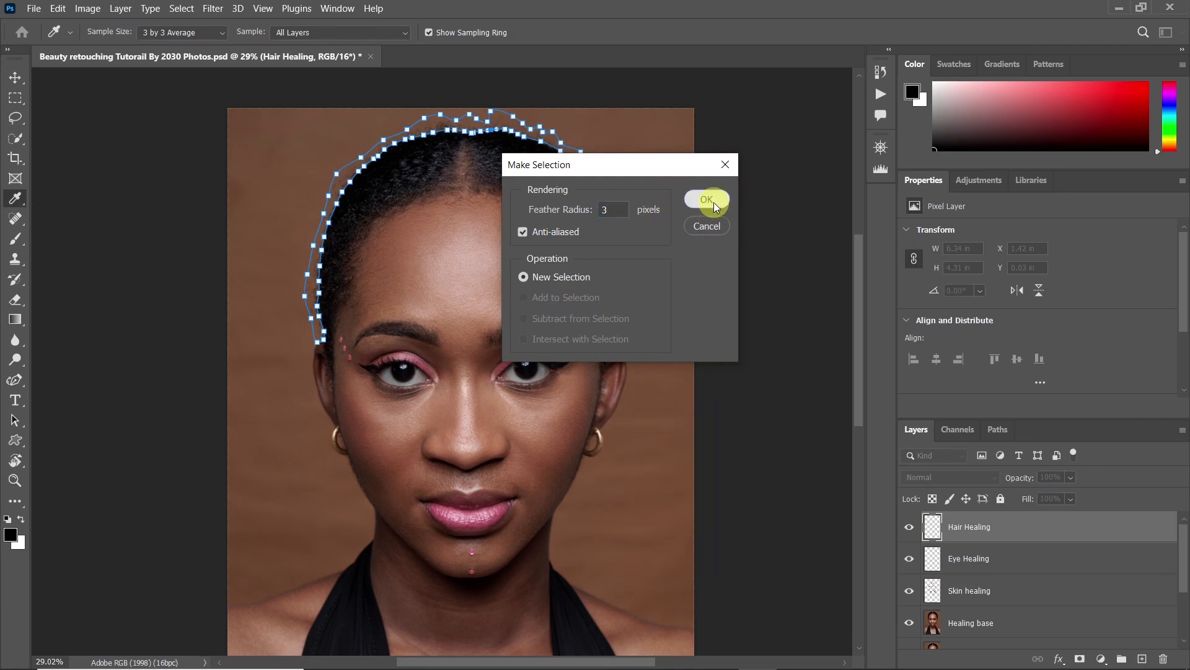
Switch to the Lasso tool and open Content-Aware Fill for the feathered selection around the hair
left_click_drag(606, 171, 659, 204)
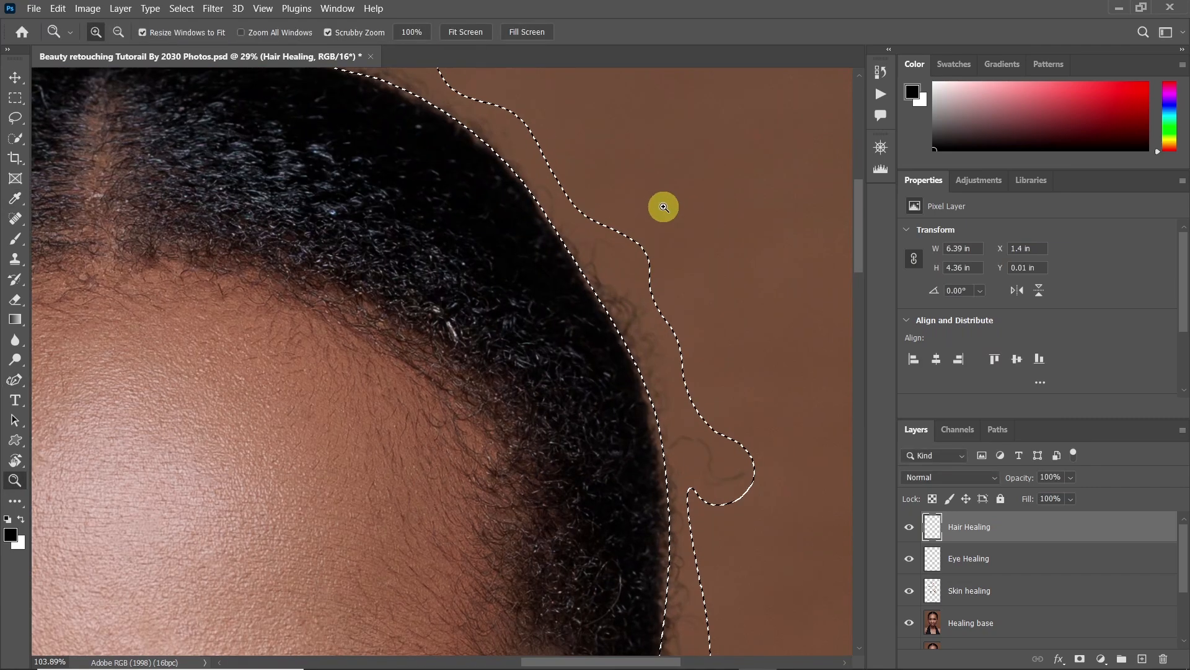
key("l")
right_click(597, 268)
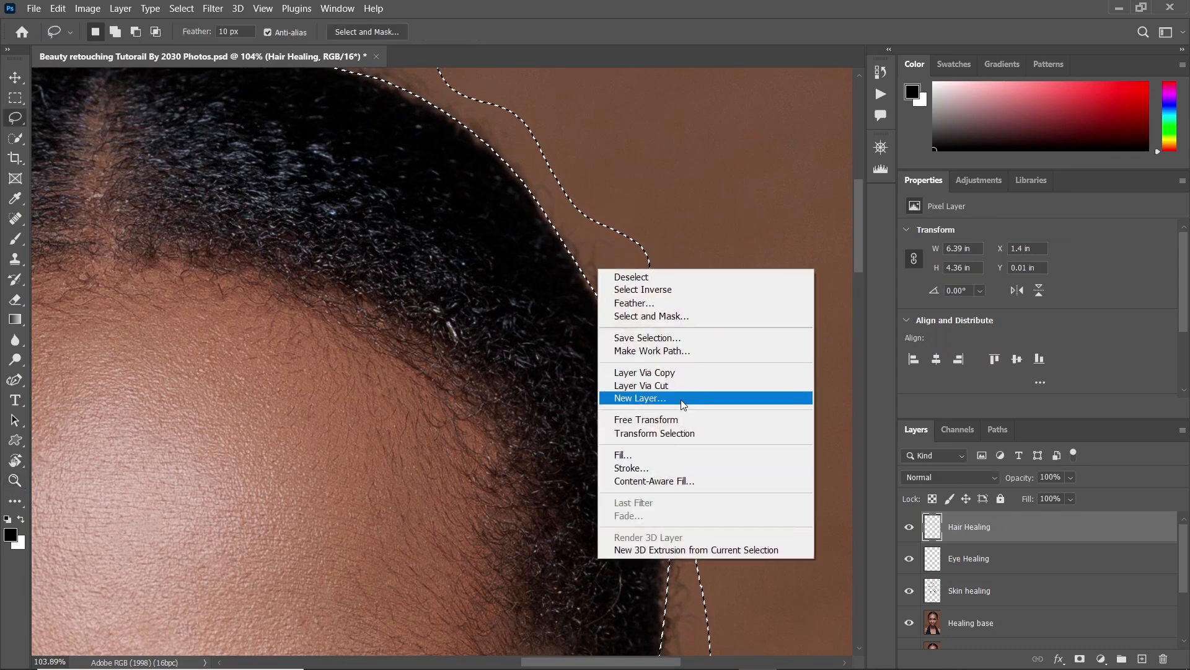
left_click(674, 481)
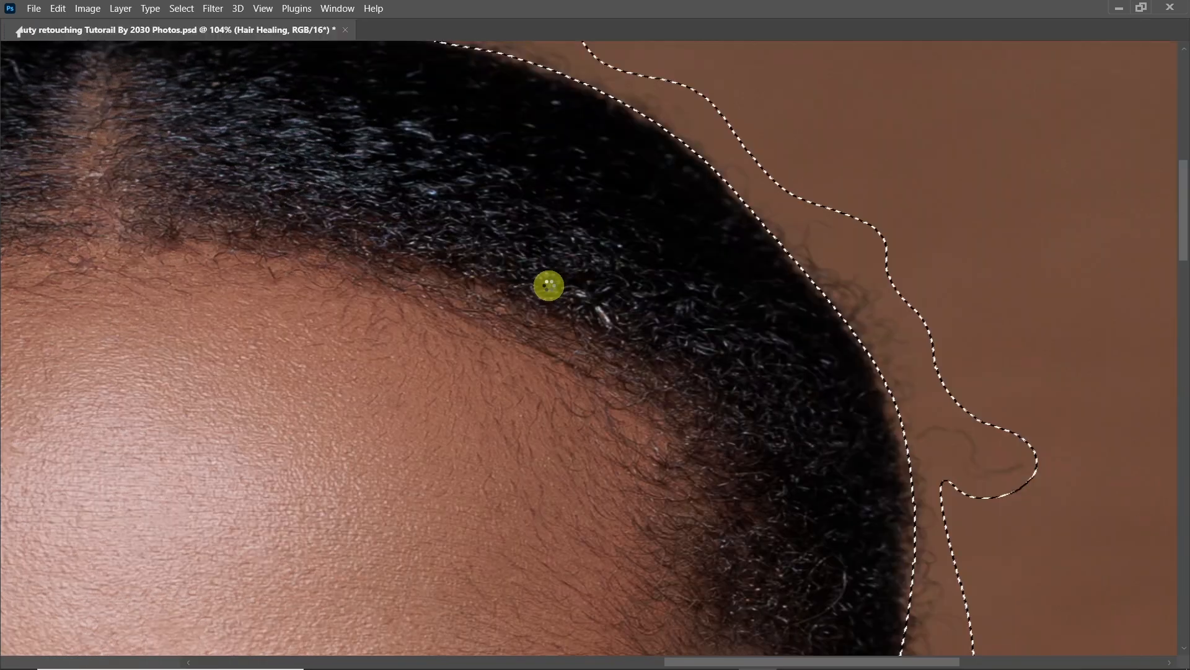
scroll(524, 300, "down", 5)
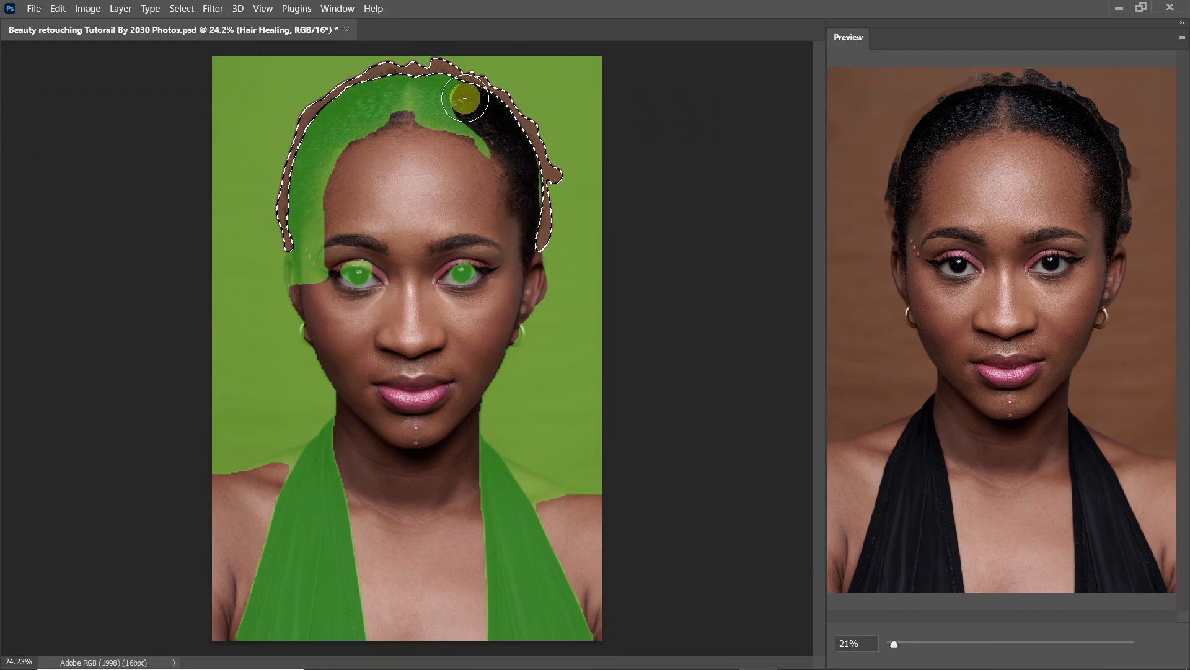
Remove the hair, the eyes and both sides of the black dress from the sampling area and apply the content-aware fill
mouse_move(308, 267)
left_mouse_down()
mouse_move(388, 263)
mouse_move(403, 246)
mouse_move(498, 250)
mouse_move(519, 273)
left_mouse_up()
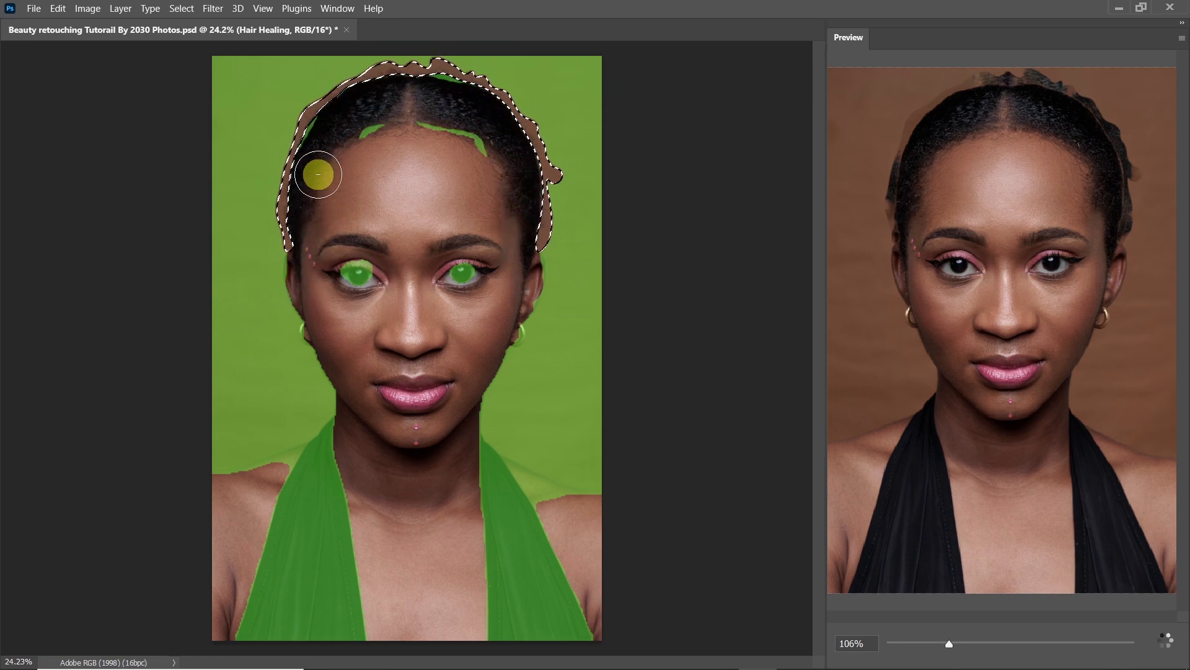
mouse_move(360, 267)
left_mouse_down()
mouse_move(345, 274)
mouse_move(478, 265)
mouse_move(464, 280)
left_mouse_up()
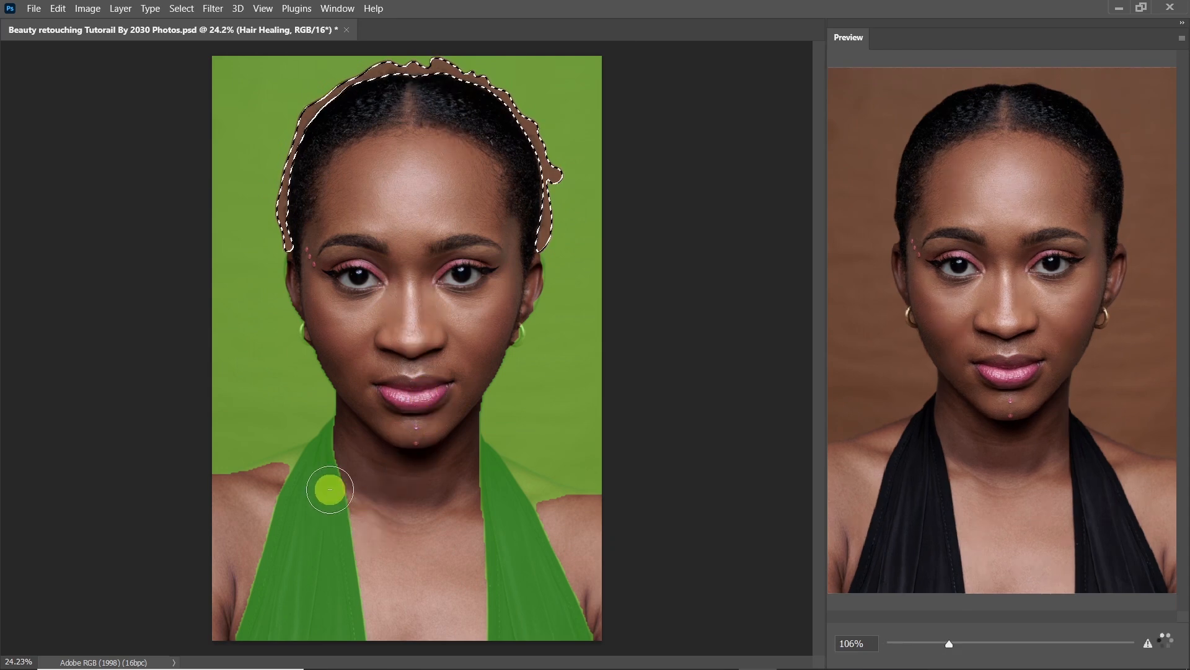
mouse_move(327, 446)
left_mouse_down()
mouse_move(295, 617)
mouse_move(264, 664)
mouse_move(262, 566)
mouse_move(280, 523)
mouse_move(269, 646)
mouse_move(282, 656)
mouse_move(320, 571)
mouse_move(332, 491)
mouse_move(351, 629)
left_mouse_up()
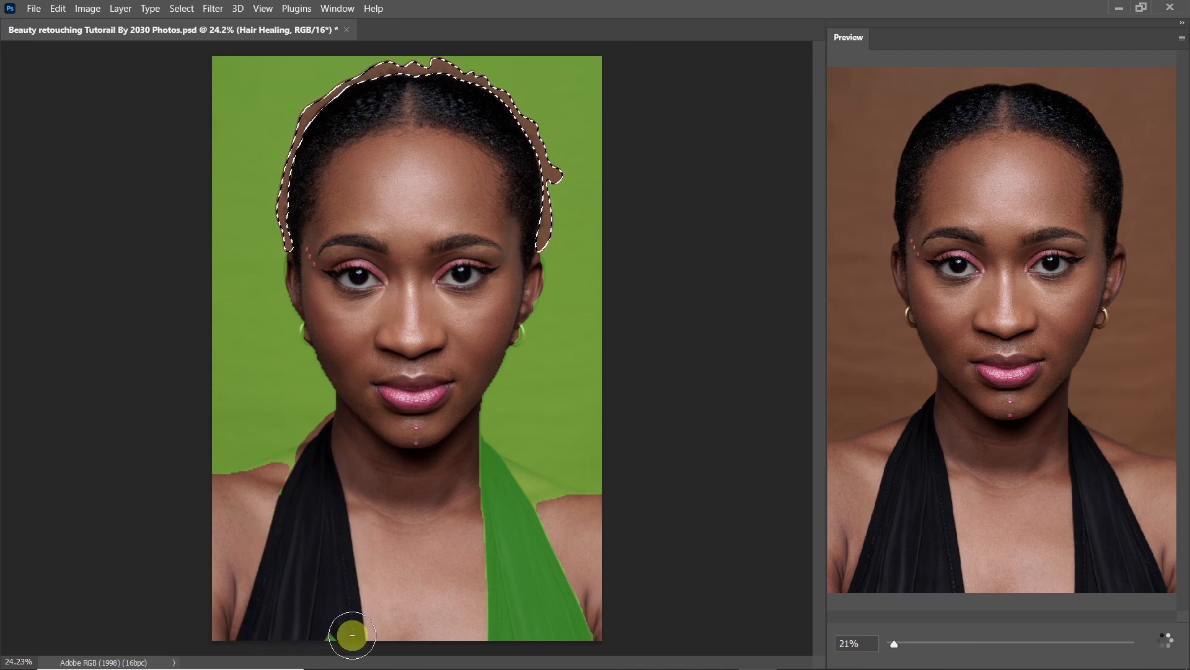
mouse_move(470, 451)
left_mouse_down()
mouse_move(542, 606)
mouse_move(513, 502)
mouse_move(501, 588)
mouse_move(534, 635)
mouse_move(560, 611)
mouse_move(510, 534)
left_mouse_up()
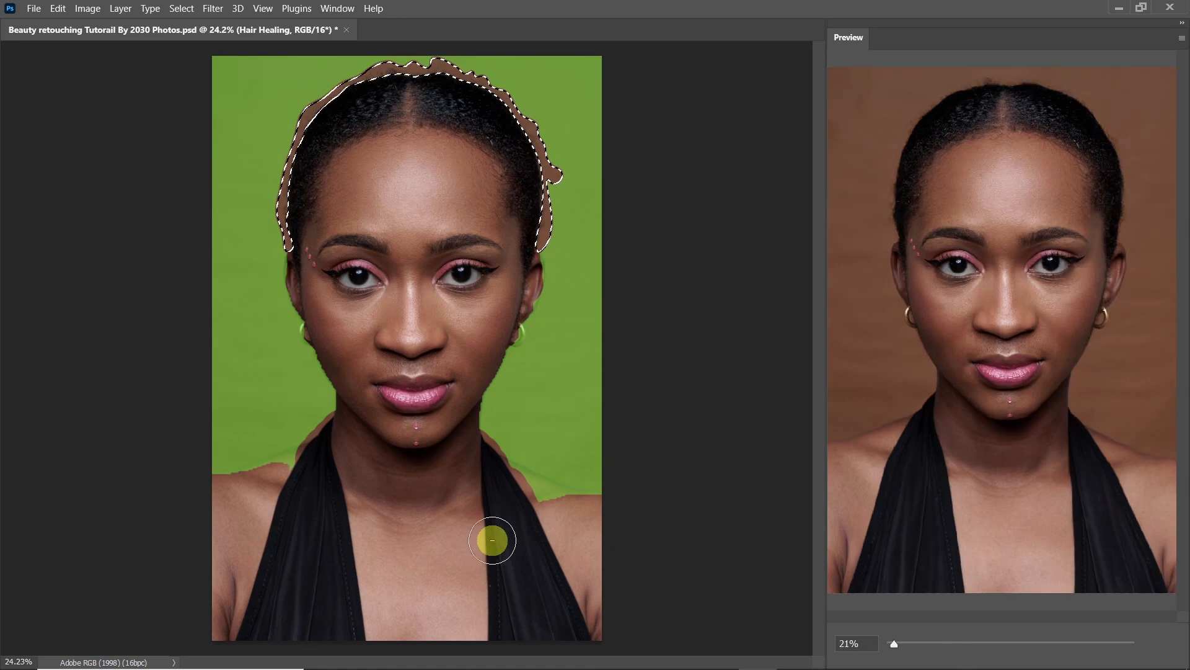
key("Return")
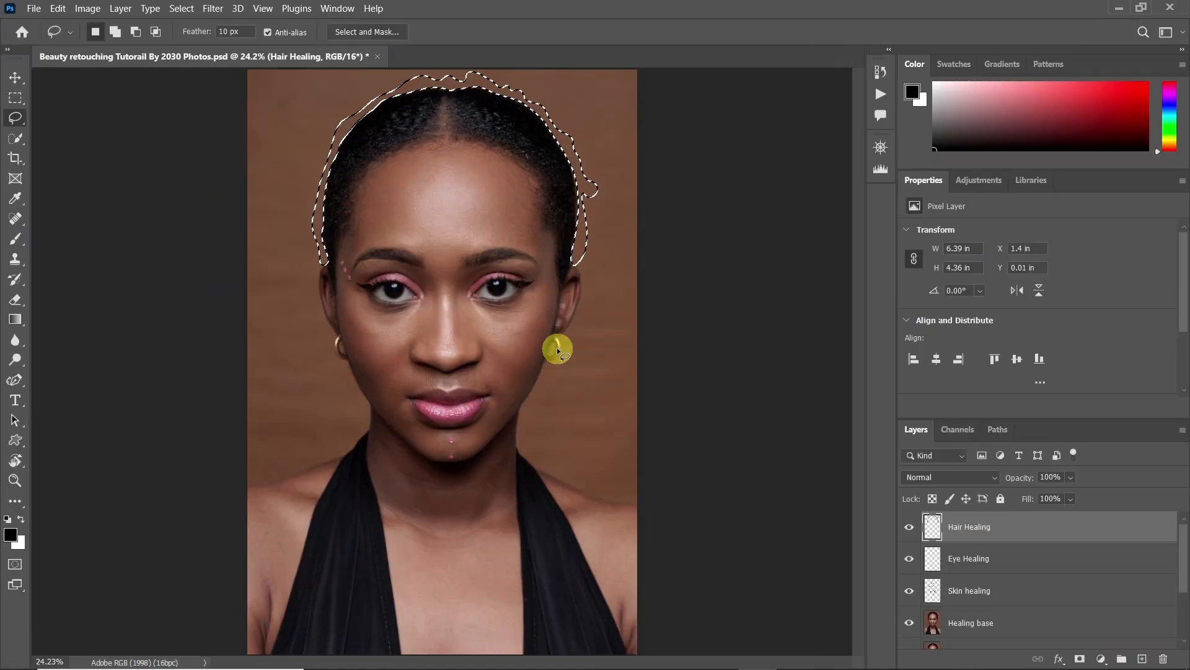
Deselect the hair outline and toggle the Hair Healing layer's visibility to compare before and after
key("ctrl+d")
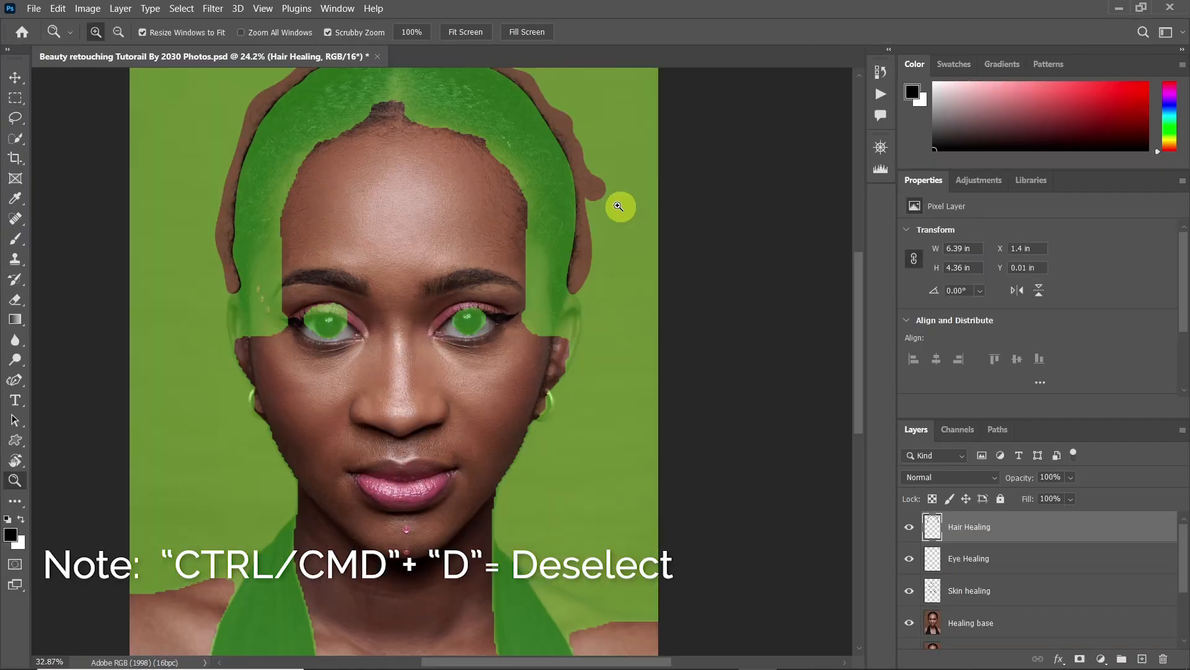
left_click_drag(619, 202, 566, 348)
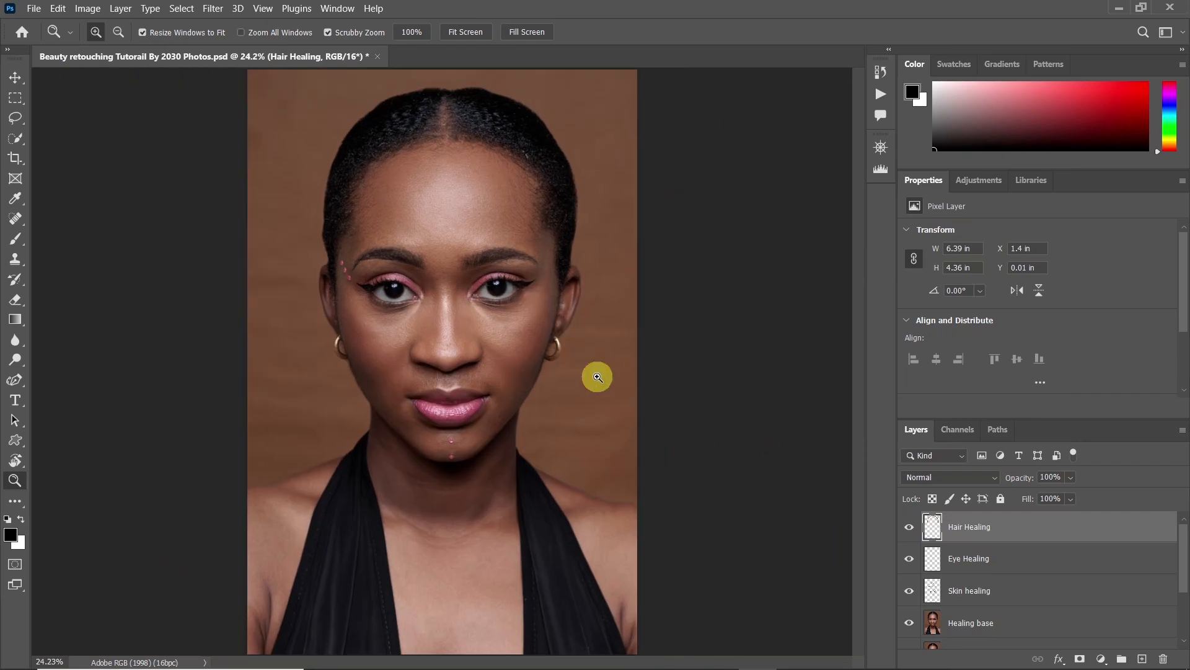
left_click(915, 534)
left_click(915, 534)
left_click(915, 534)
left_click(915, 533)
Heal stray hairs within the hair and along the hairline using the Spot Healing Brush, enlarging the brush to 60
left_click_drag(564, 147, 587, 224)
key("j")
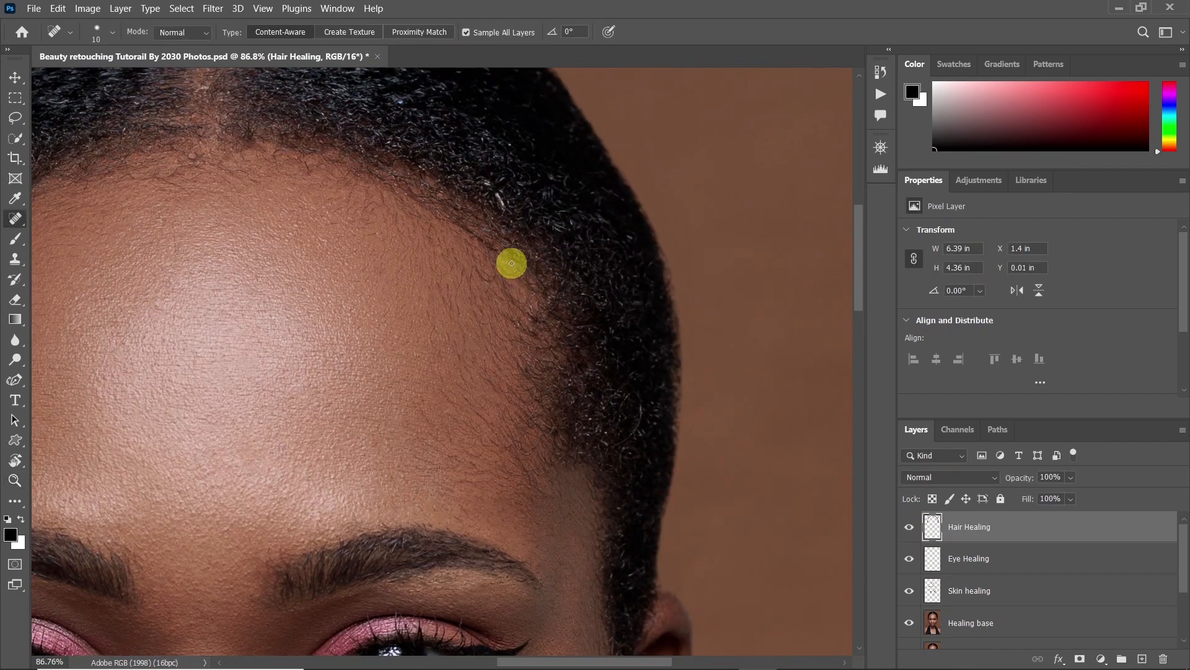
left_click_drag(511, 225, 478, 166)
key("]")
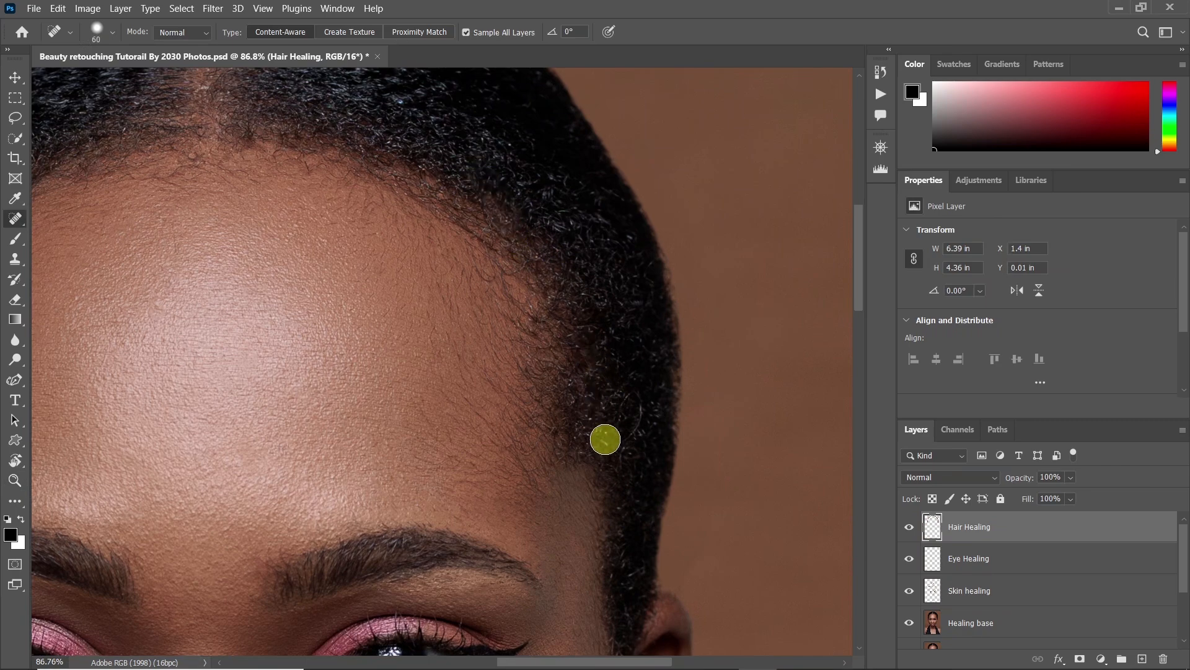
left_click_drag(558, 239, 574, 425)
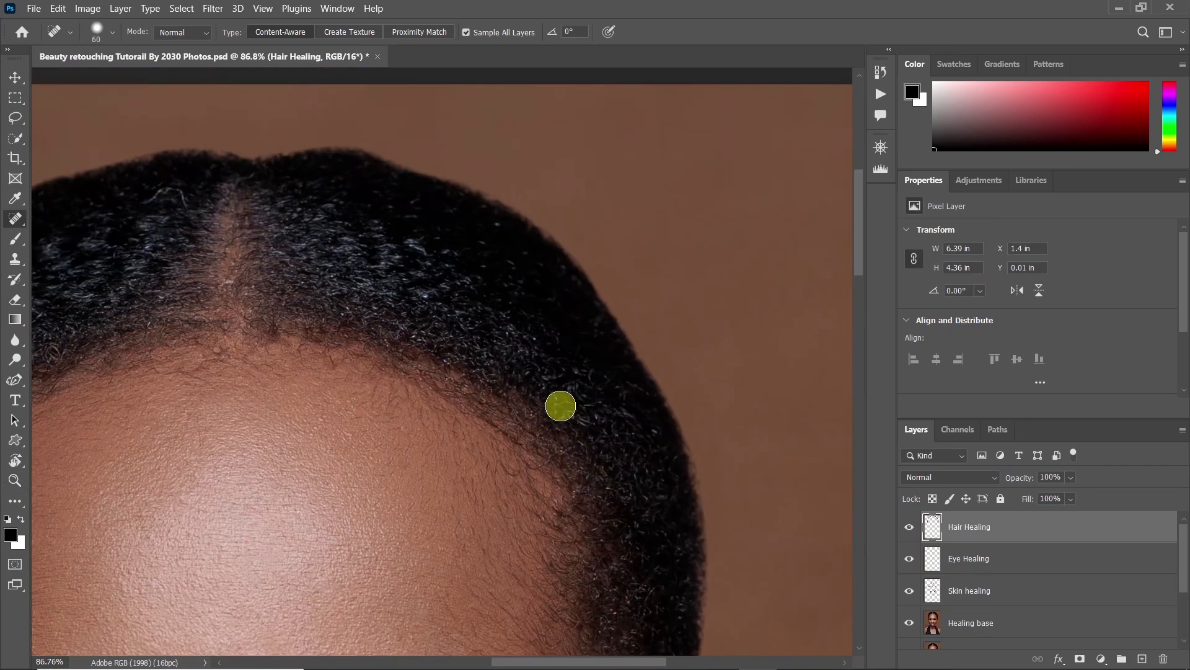
mouse_move(428, 303)
left_mouse_down()
mouse_move(401, 282)
mouse_move(428, 303)
left_mouse_up()
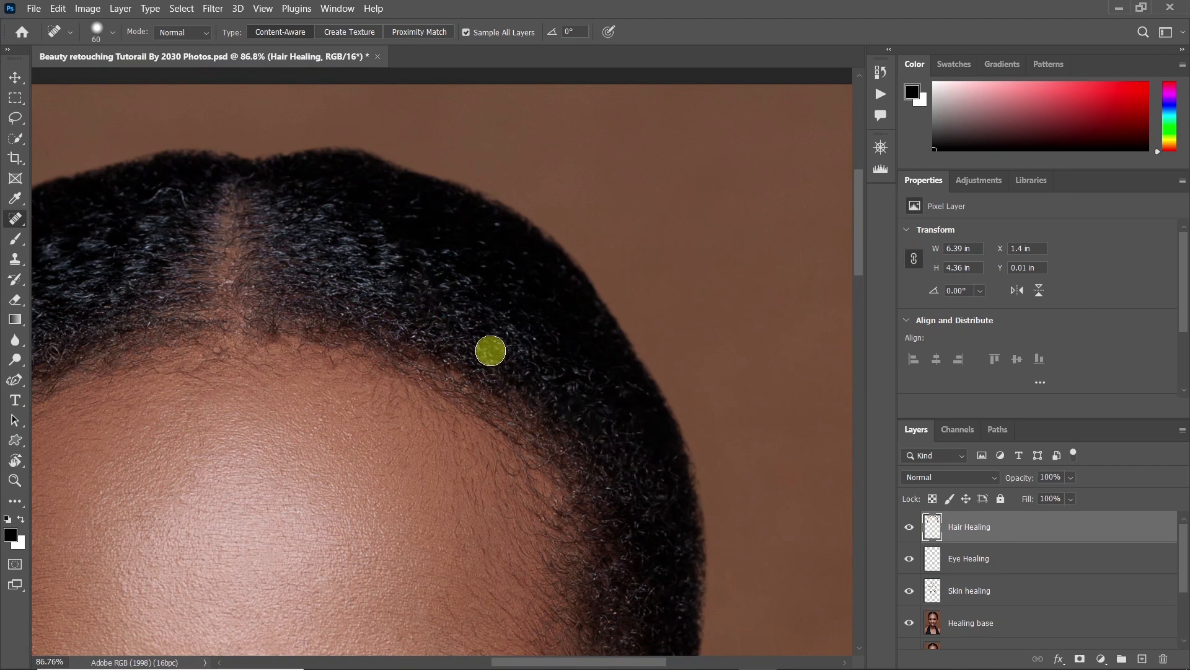
left_click_drag(491, 352, 781, 401)
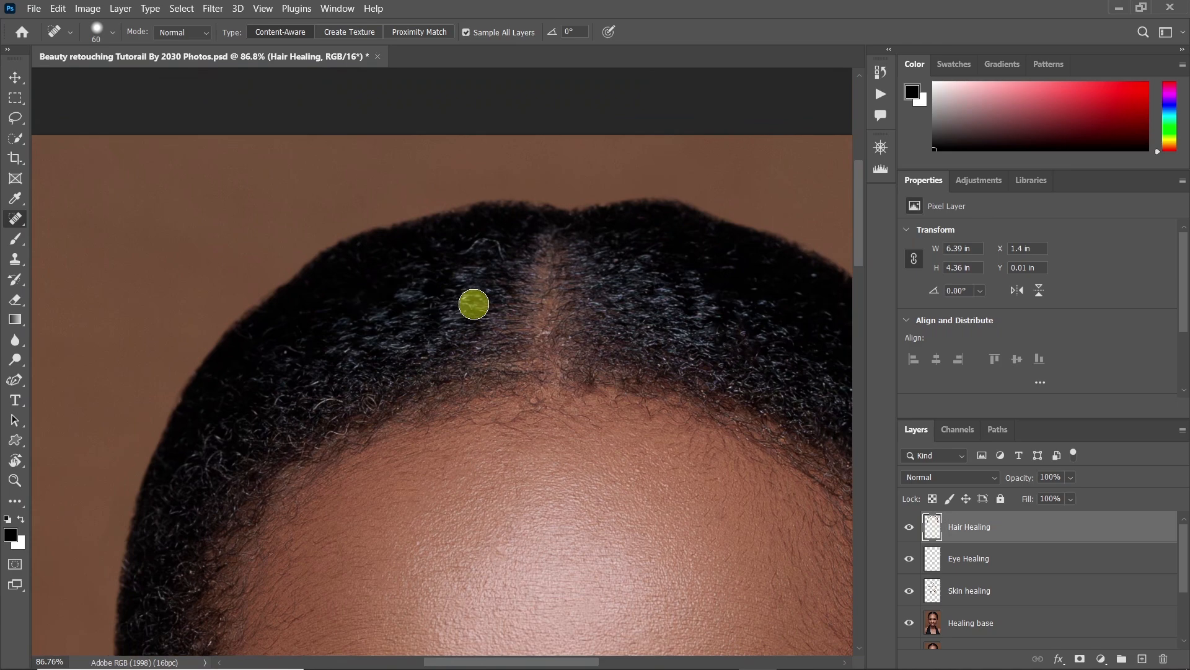
left_click_drag(382, 354, 407, 168)
left_click_drag(231, 460, 197, 484)
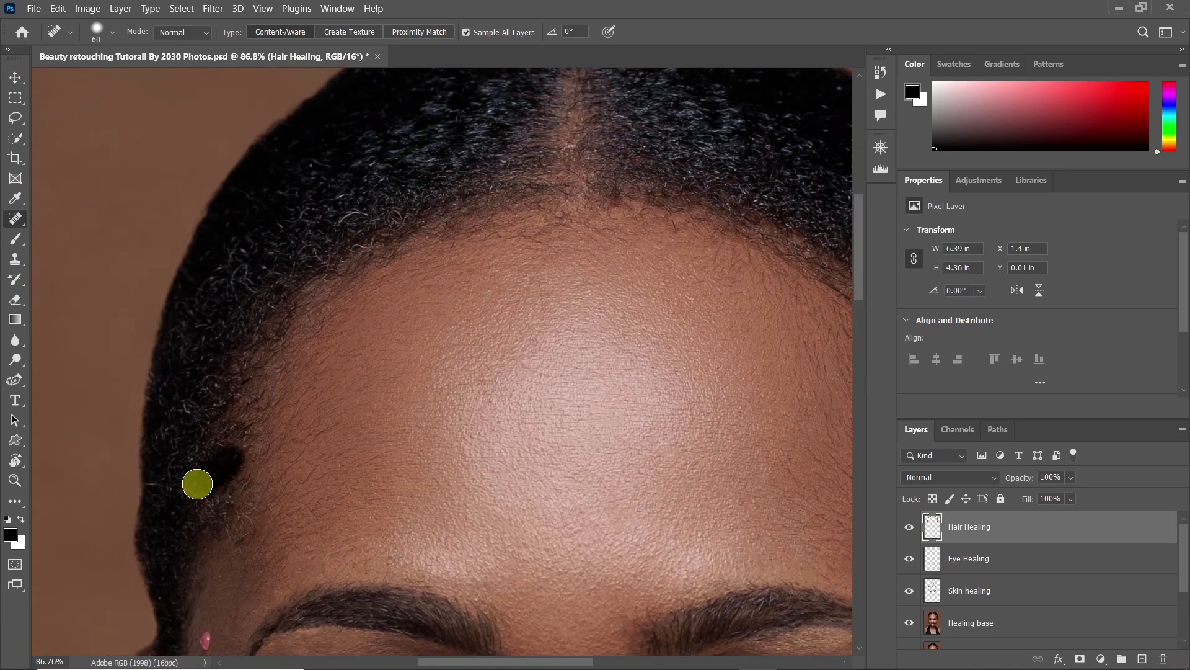
Review the healed hair in the whole portrait and toggle the Hair Healing layer to compare before and after
key("z")
left_click_drag(279, 333, 203, 403)
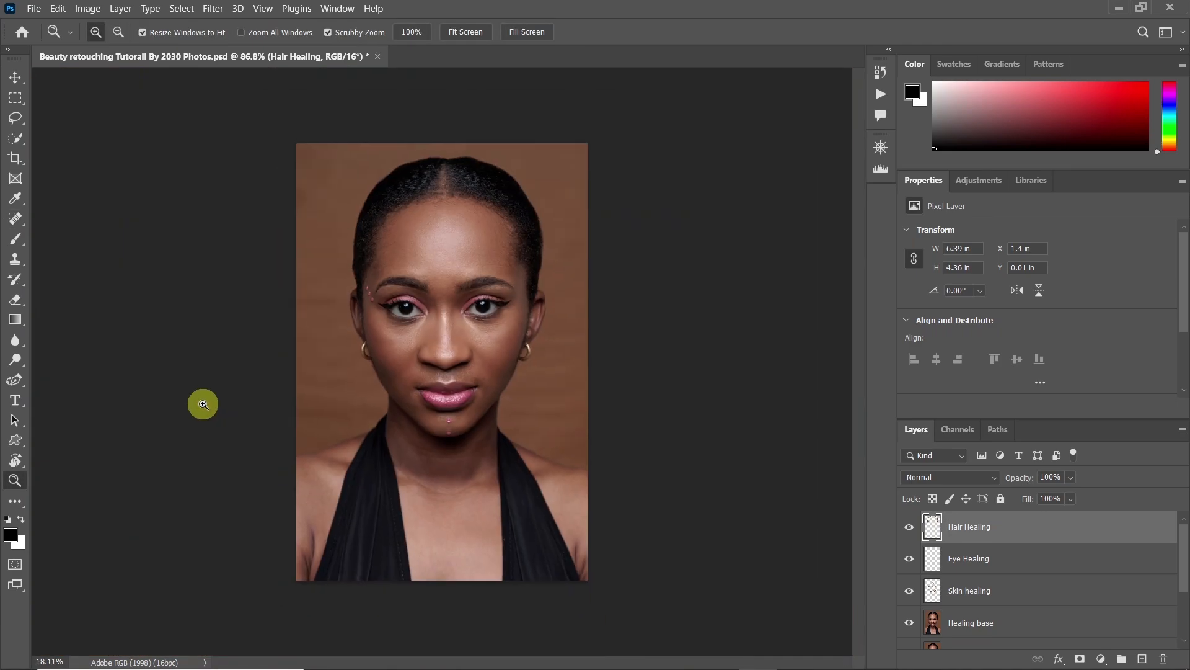
left_click_drag(418, 186, 452, 199)
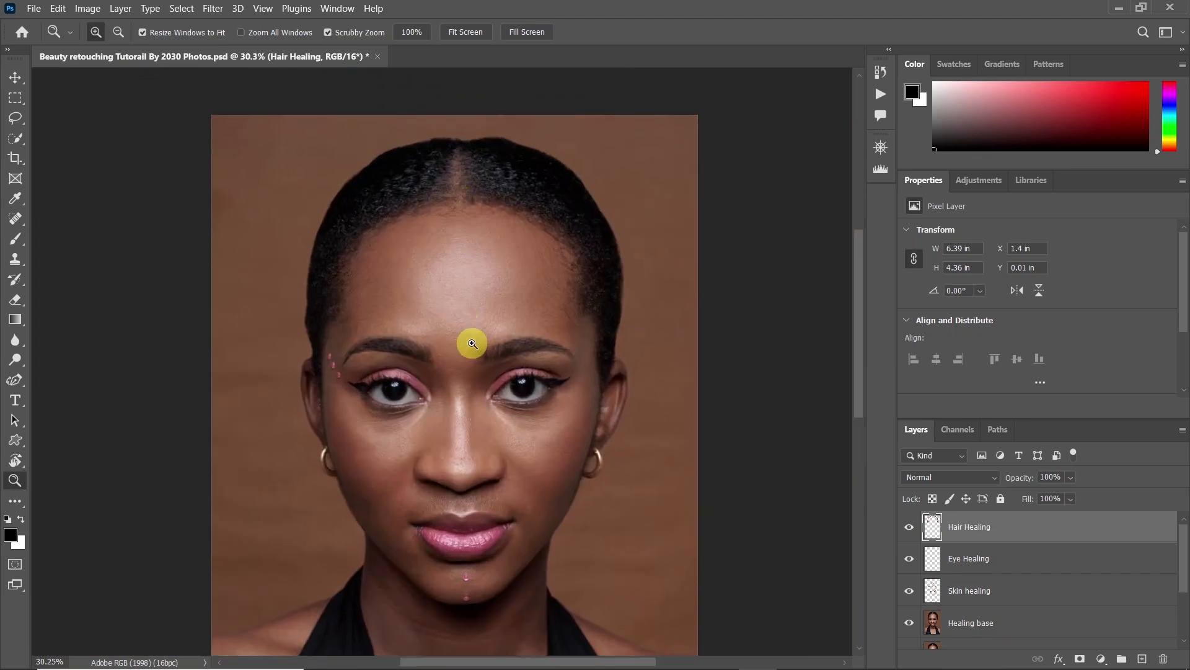
left_click_drag(473, 342, 452, 340)
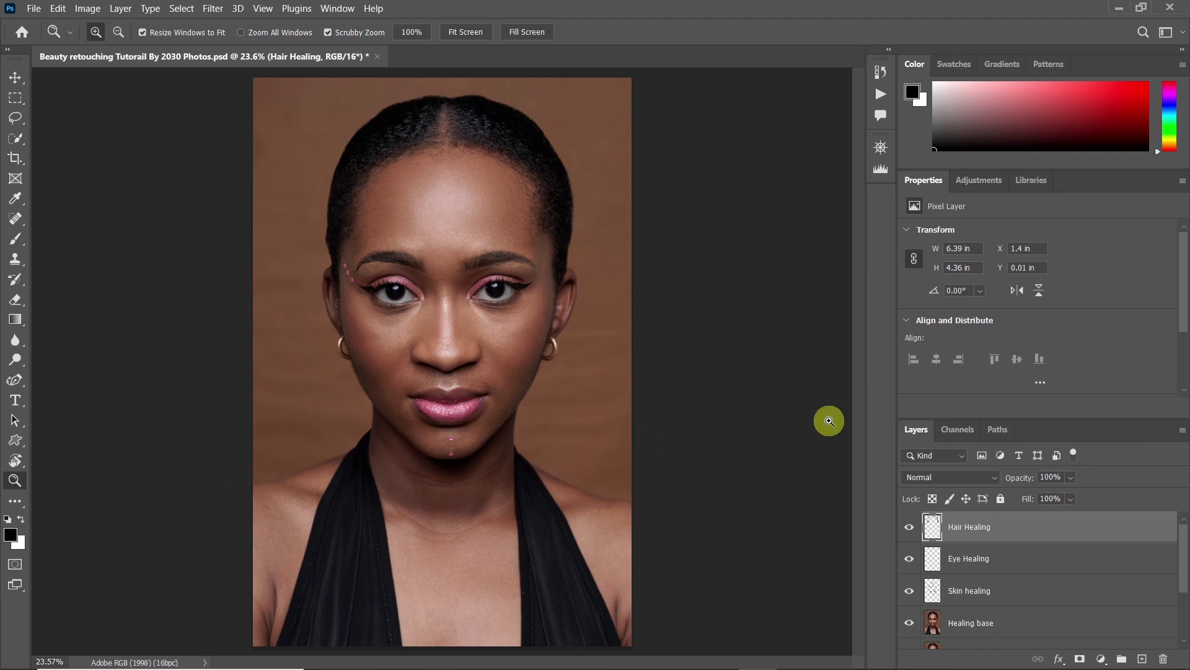
left_click(909, 529)
left_click(910, 529)
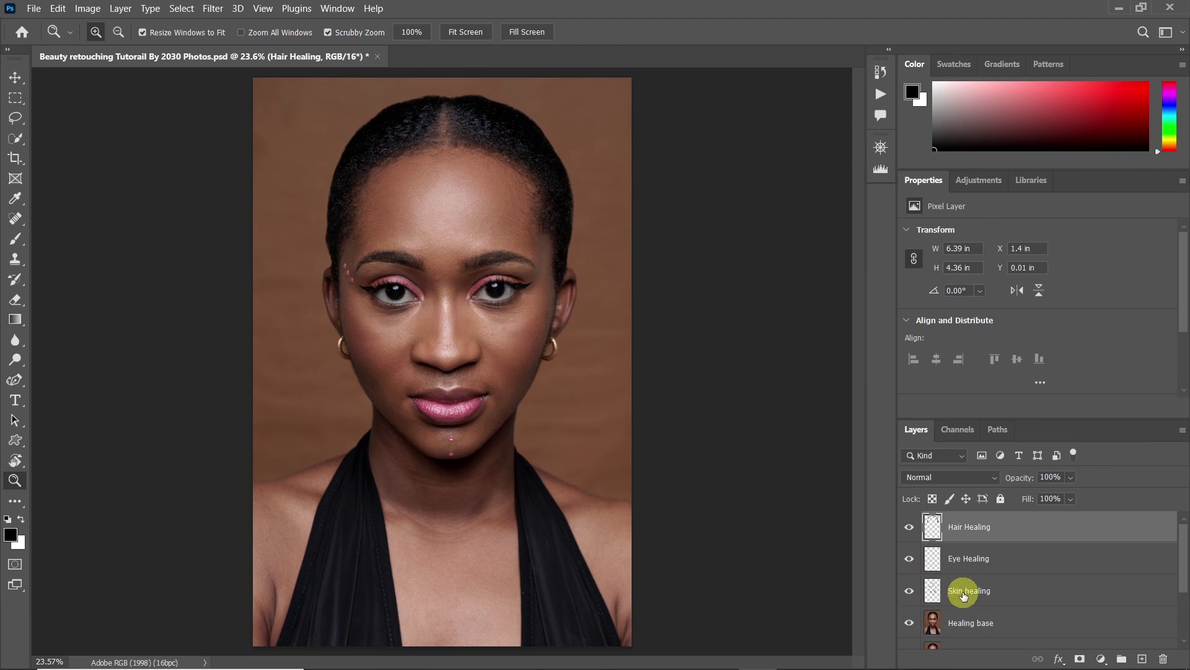
Group the Healing base, Skin healing, Eye Healing and Hair Healing layers into a group named Healing
left_click(998, 626)
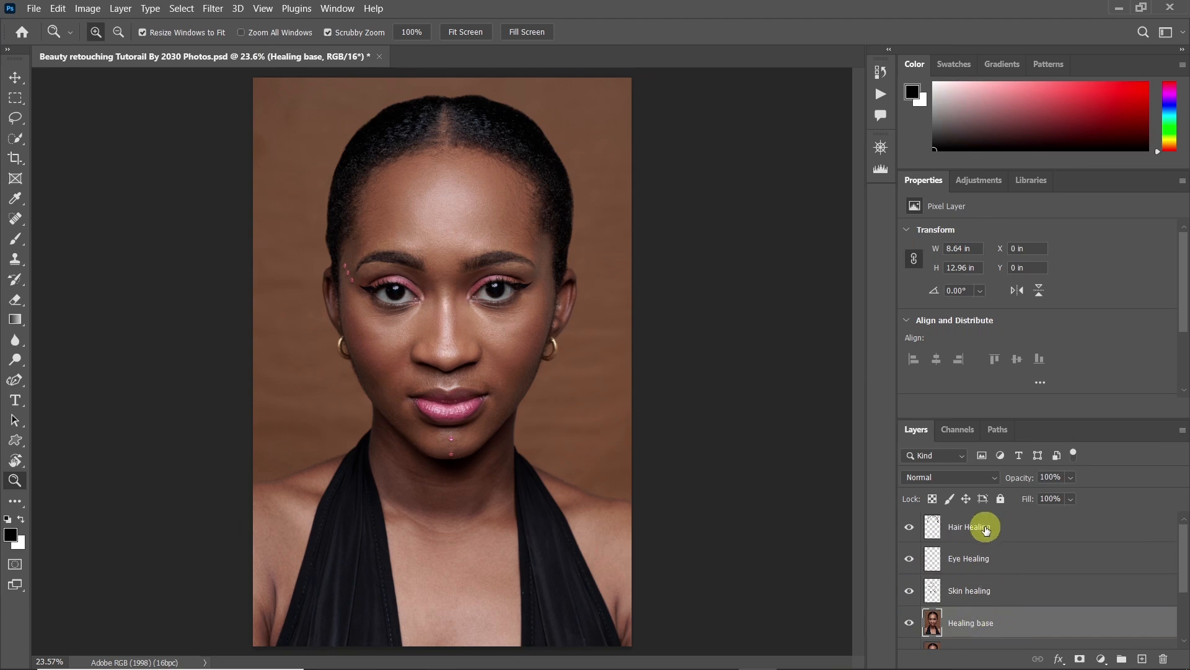
left_click(986, 529, "shift")
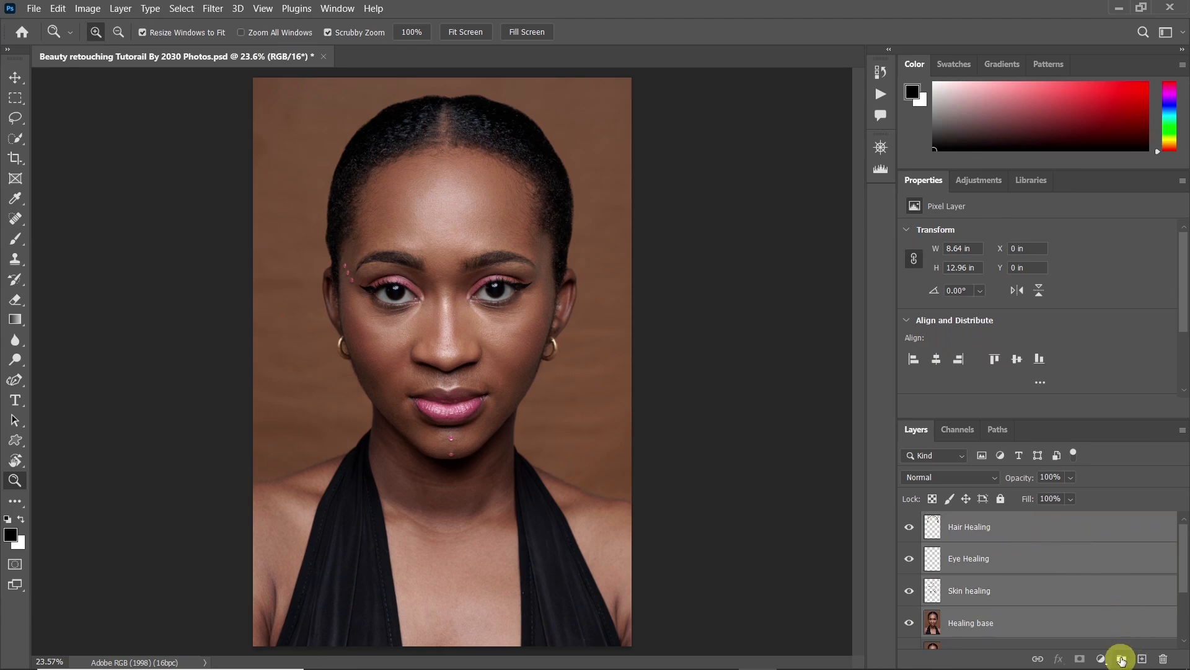
left_click(1121, 660)
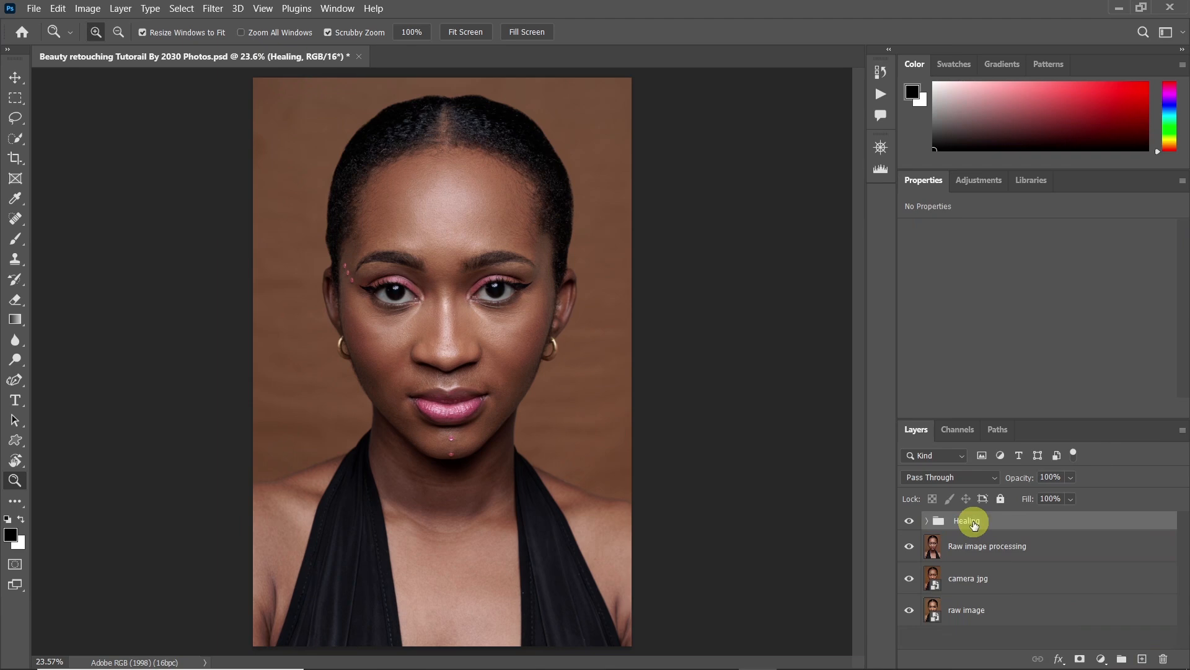
Toggle the Healing group's visibility to compare the face and hair before and after all the healing
left_click(916, 524)
left_click(916, 525)
left_click_drag(434, 88, 488, 92)
left_click_drag(492, 168, 474, 268)
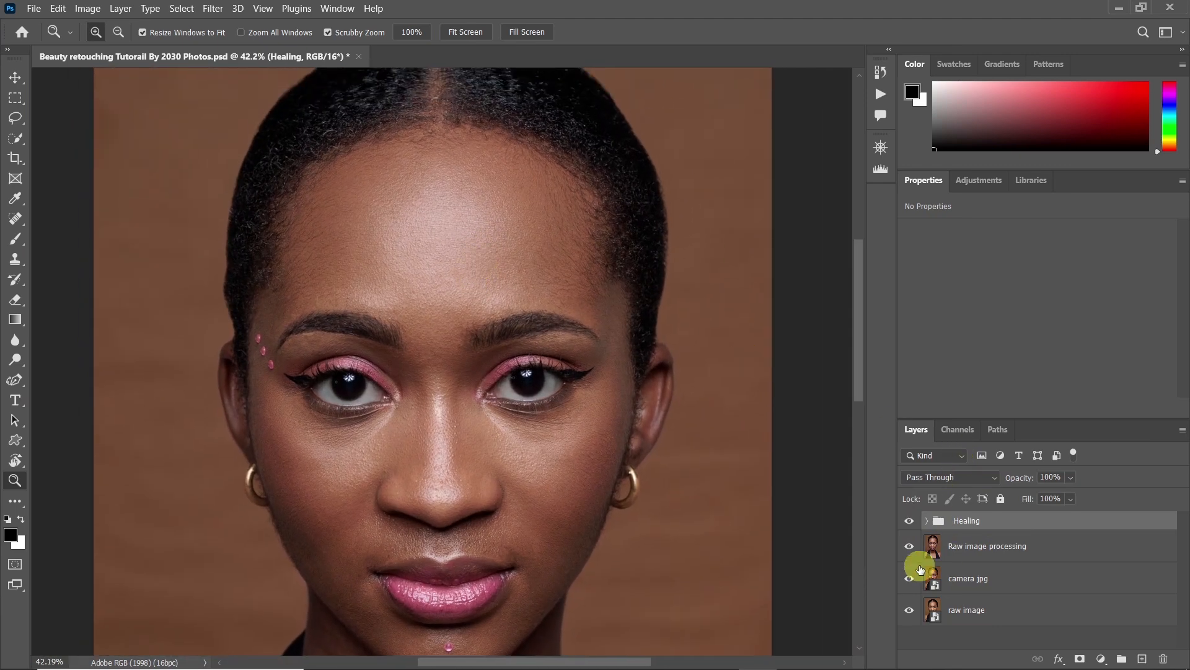
left_click(909, 524)
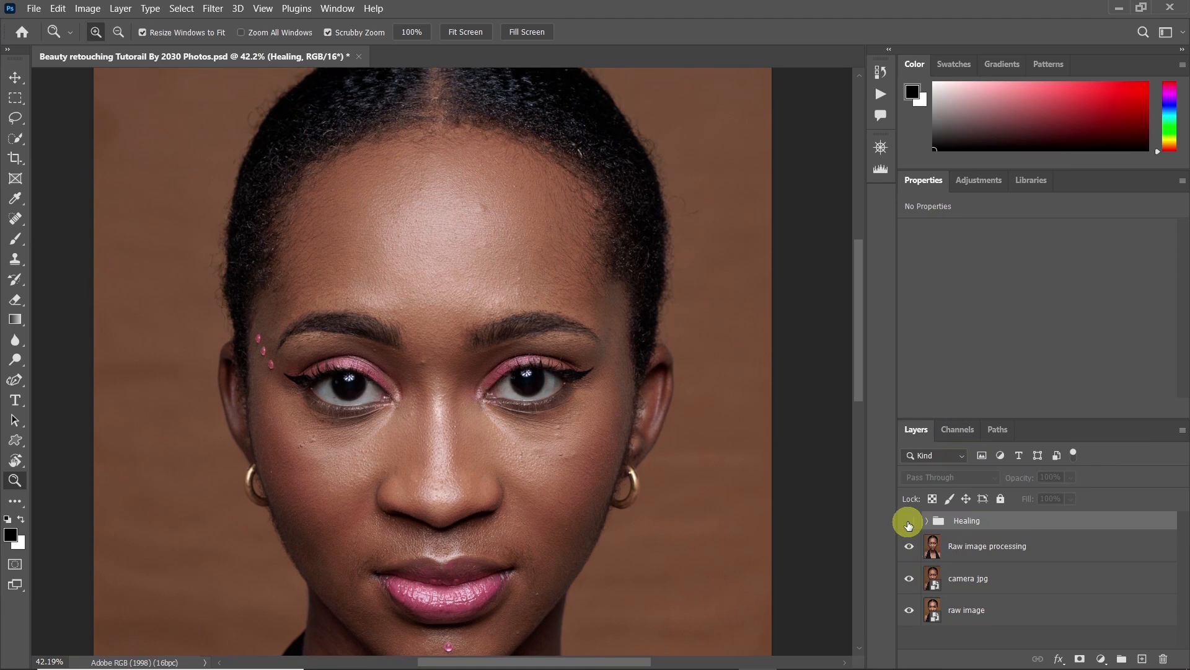
left_click(909, 524)
left_click(909, 524)
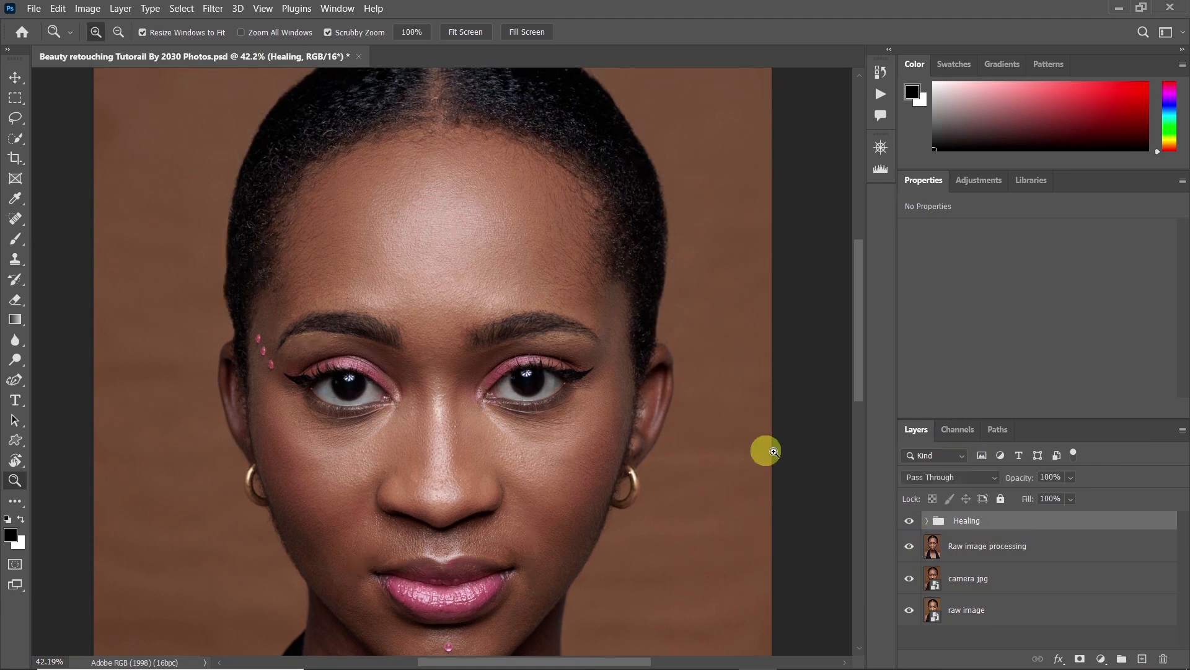
Save the portrait document with the grouped healing layers
left_click_drag(611, 404, 591, 416)
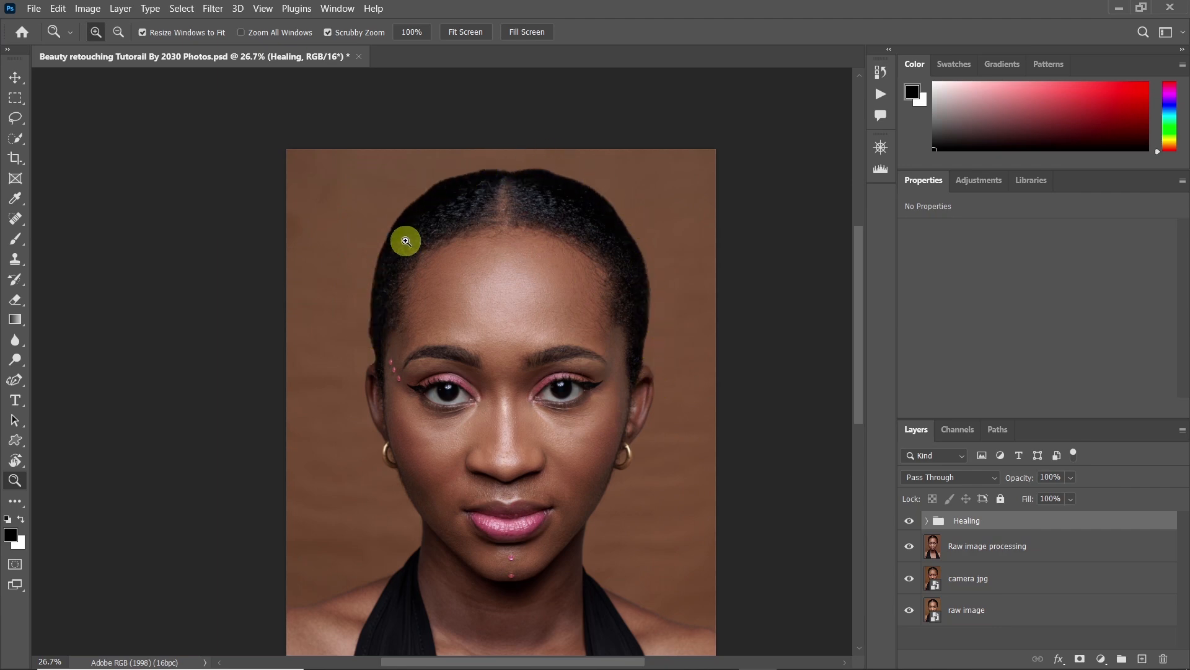
left_click_drag(471, 419, 425, 420)
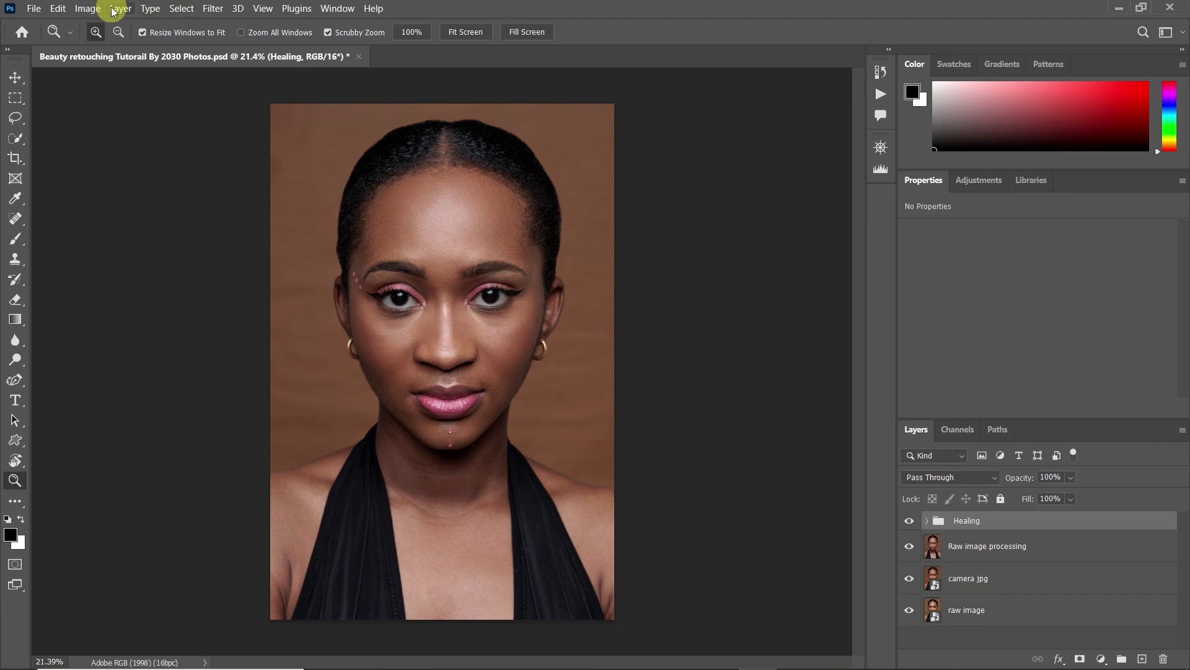
left_click(44, 9)
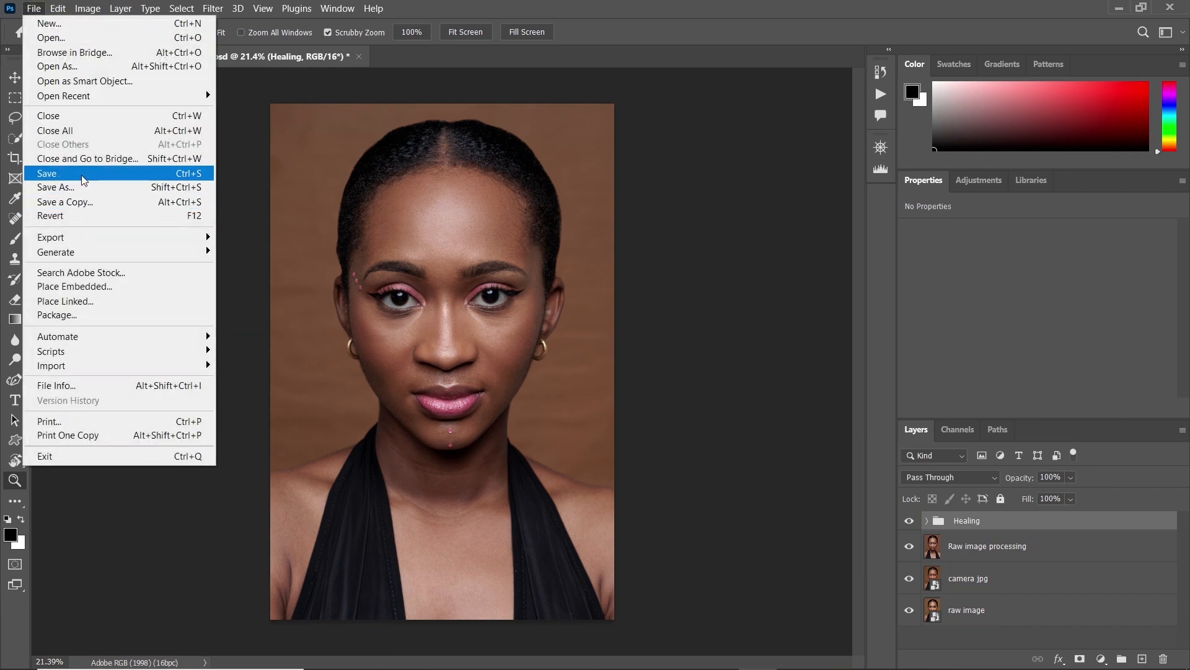
left_click(85, 173)
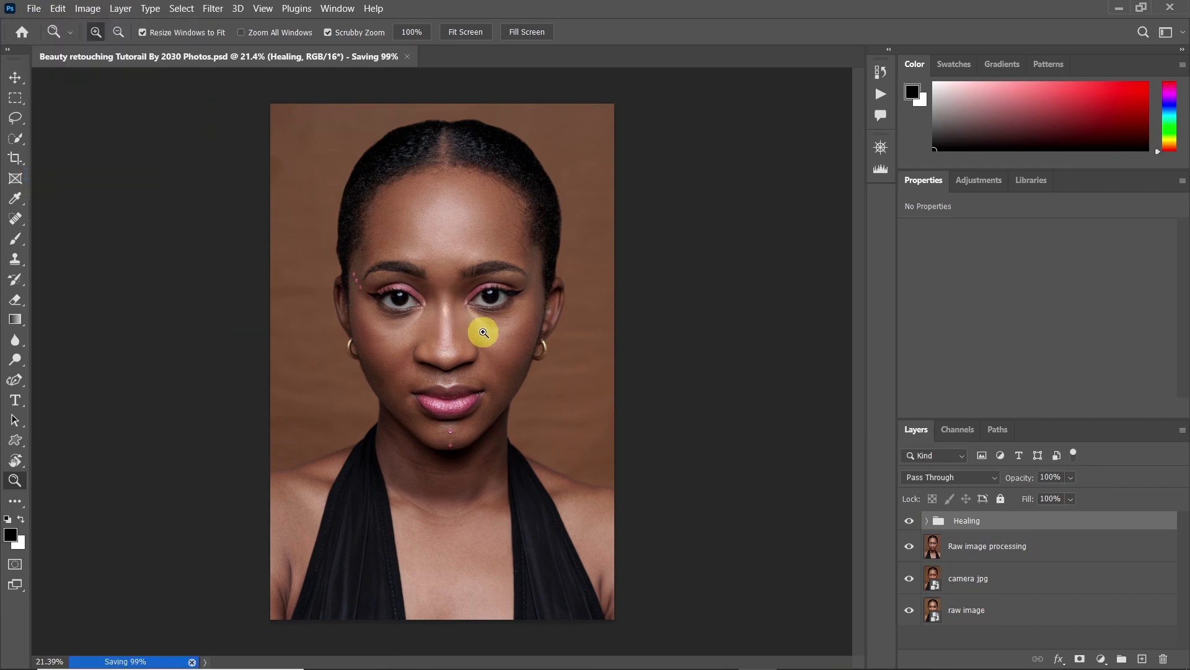